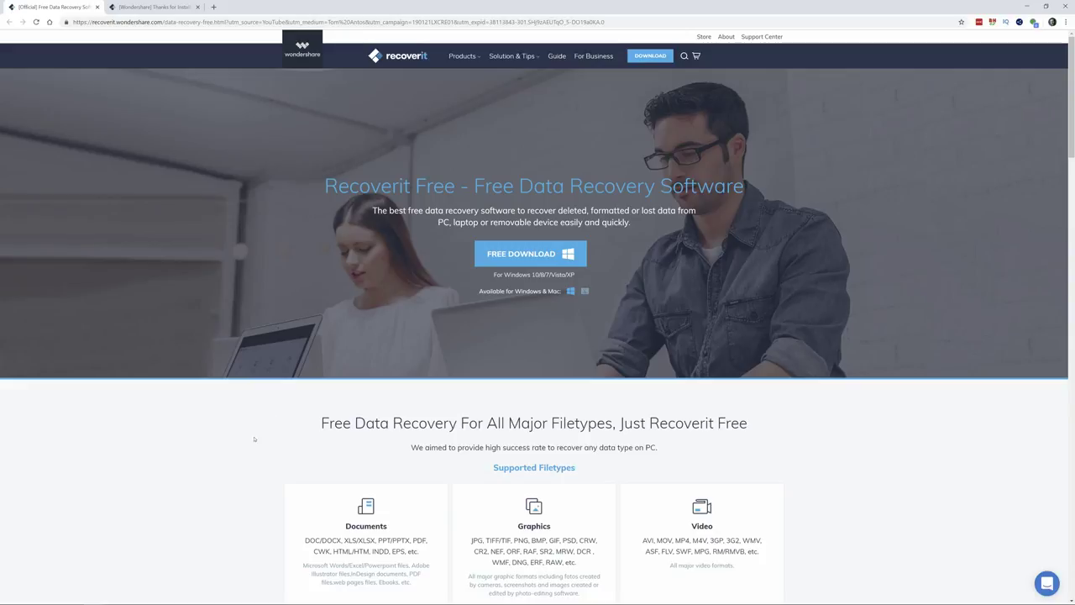
Look through the supported file types and data-loss scenarios on the Recoverit Free page
scroll(252, 441, "down", 3)
scroll(382, 300, "down", 1)
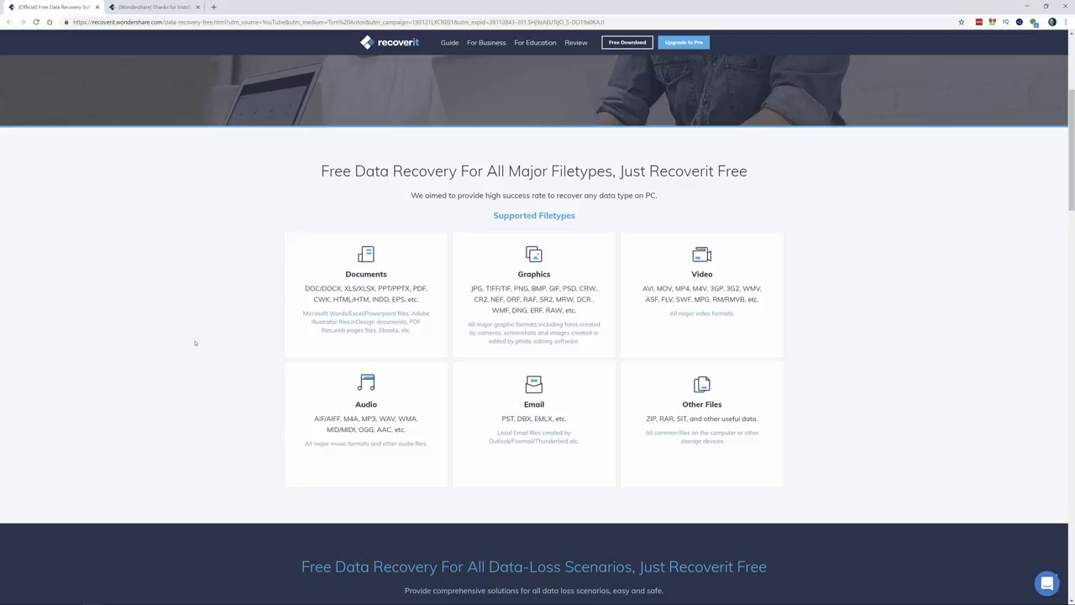
scroll(219, 342, "down", 4)
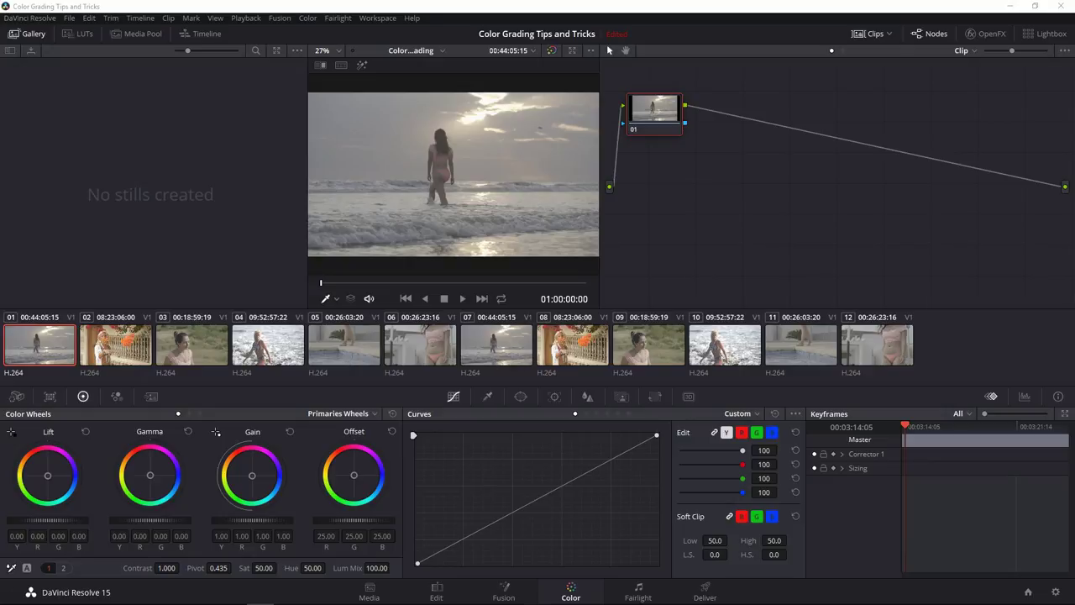
Switch to DaVinci Resolve, view the Edit page, and on the Color page browse clips 02 to 04 before returning to clip 01
left_click(438, 591)
left_click(570, 596)
left_click(122, 348)
left_click(192, 340)
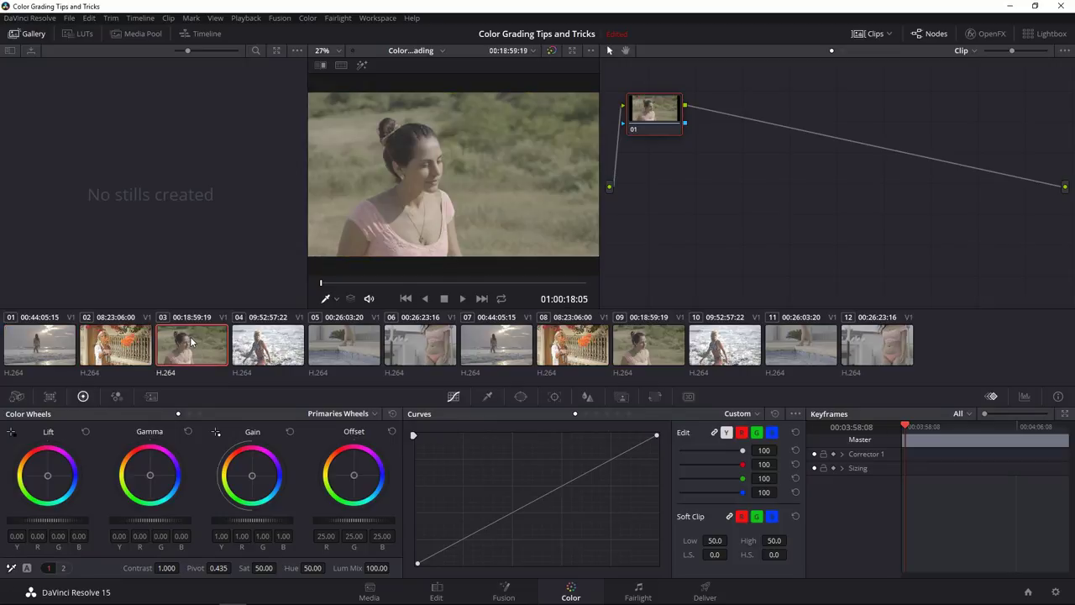
left_click(251, 351)
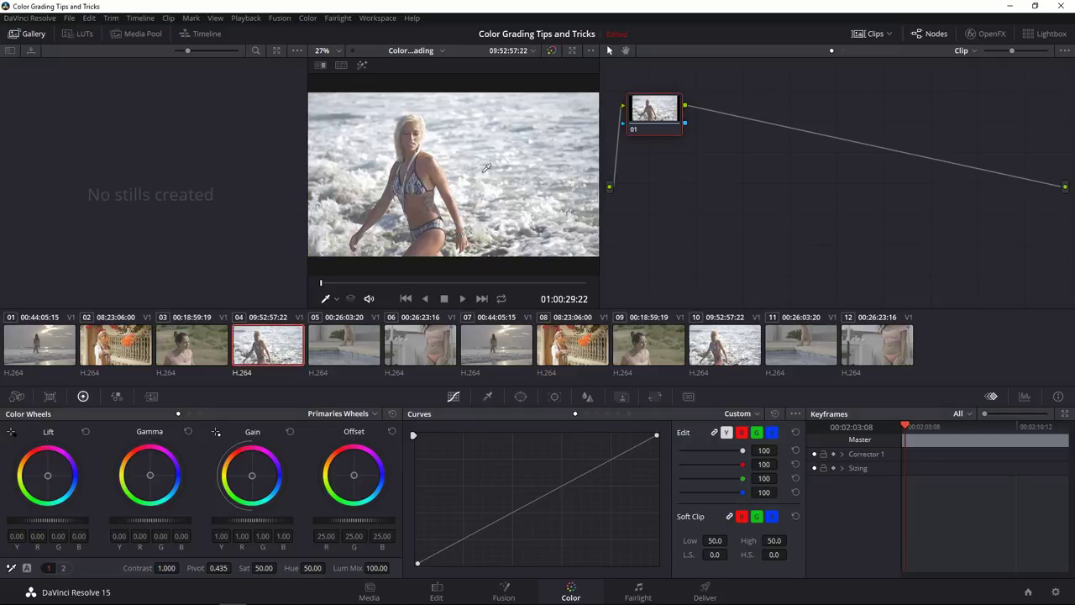
left_click(52, 350)
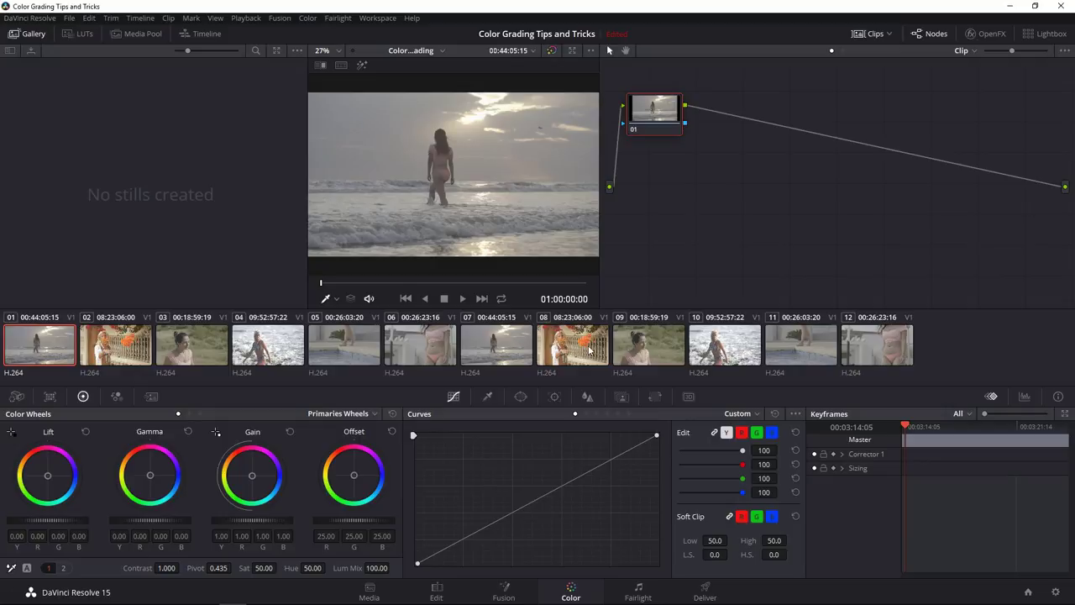
Hide the clip thumbnails and widen the viewer on both sides to enlarge the preview image
left_click(871, 35)
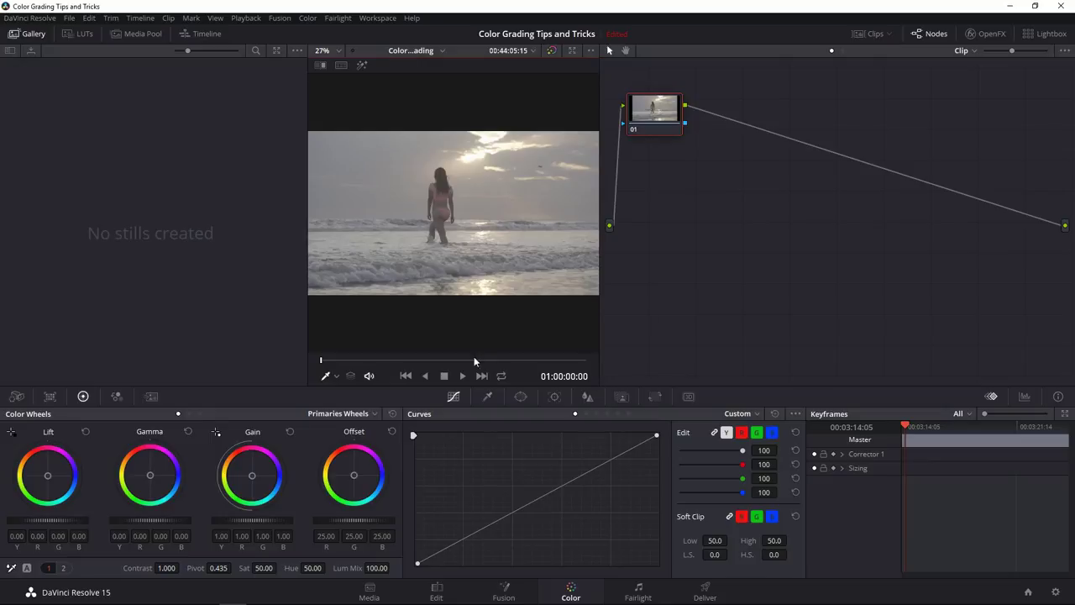
left_click_drag(598, 289, 741, 290)
left_click_drag(305, 274, 238, 268)
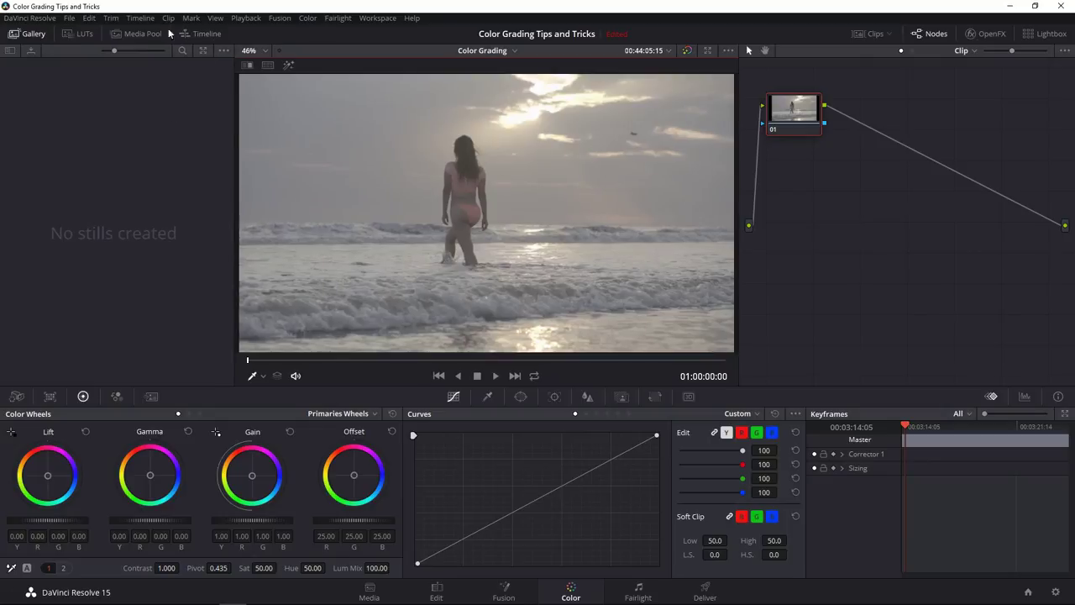
View the LUTs, Media Pool and Timeline panels, and return to the Gallery with the timeline hidden
left_click(80, 34)
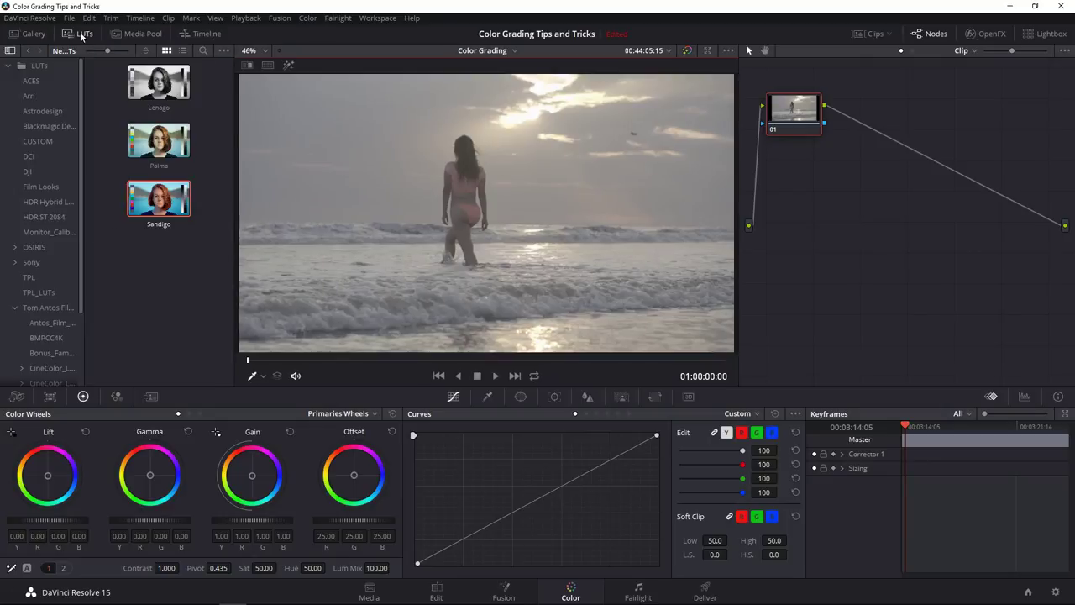
left_click(136, 34)
left_click(199, 35)
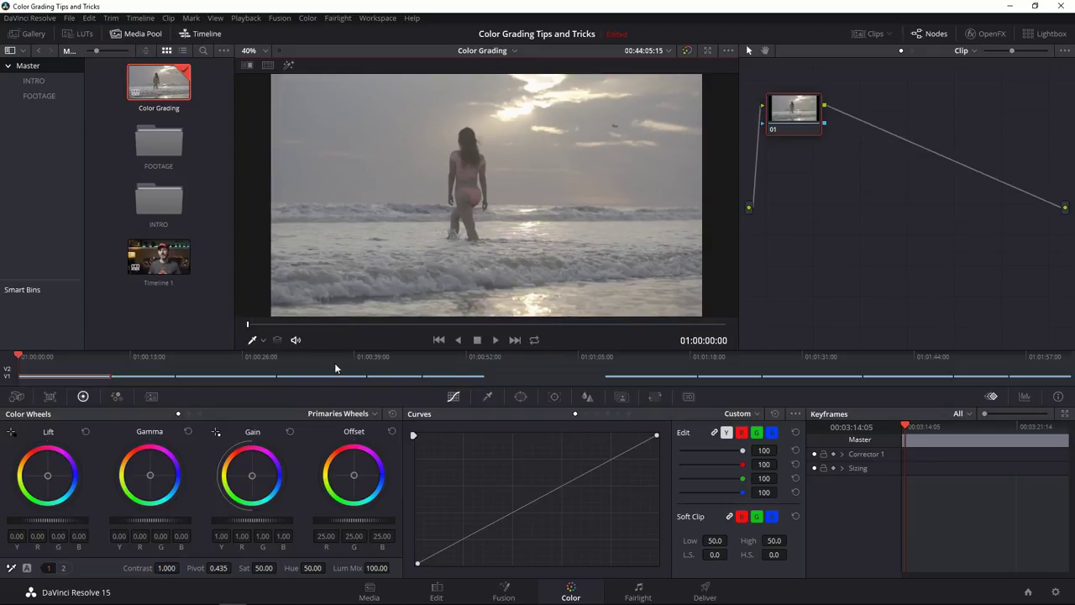
left_click(186, 34)
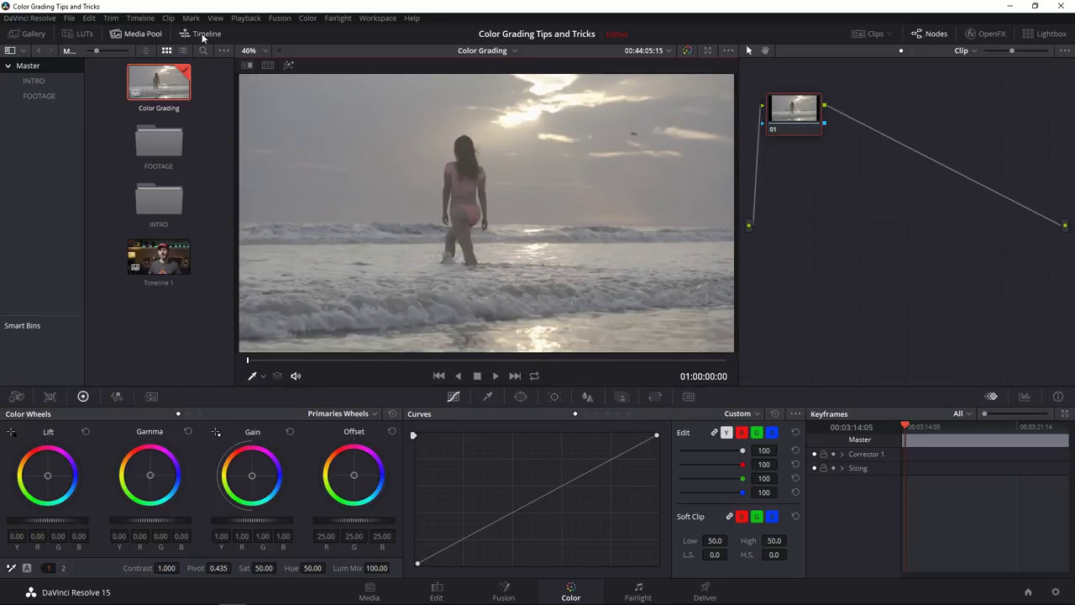
left_click(20, 35)
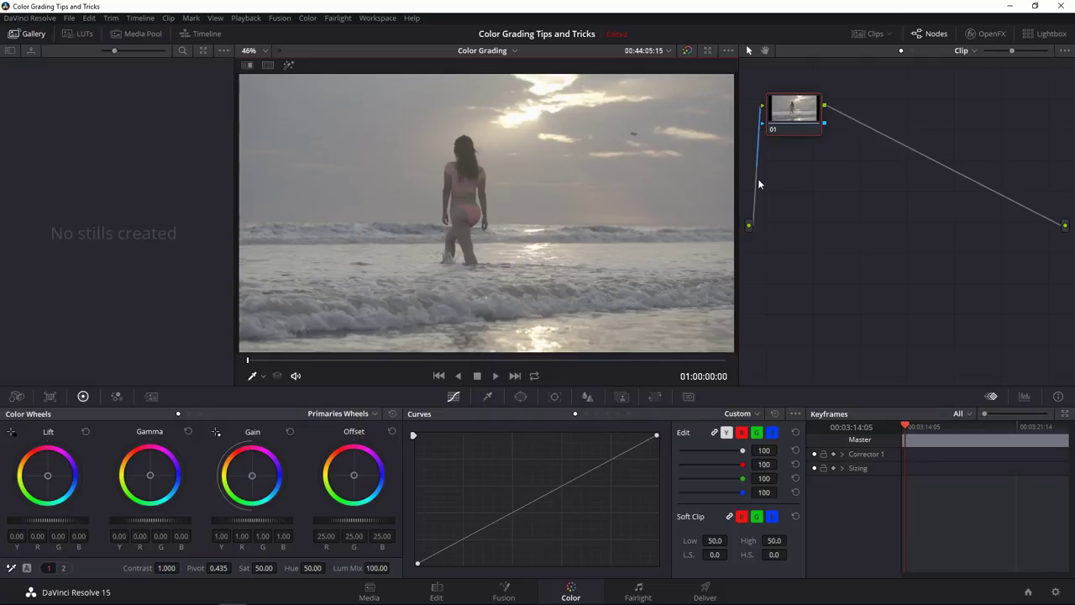
Reposition node 01 in the node graph and scrub through the beach clip, returning to its first frame
left_click_drag(793, 119, 813, 148)
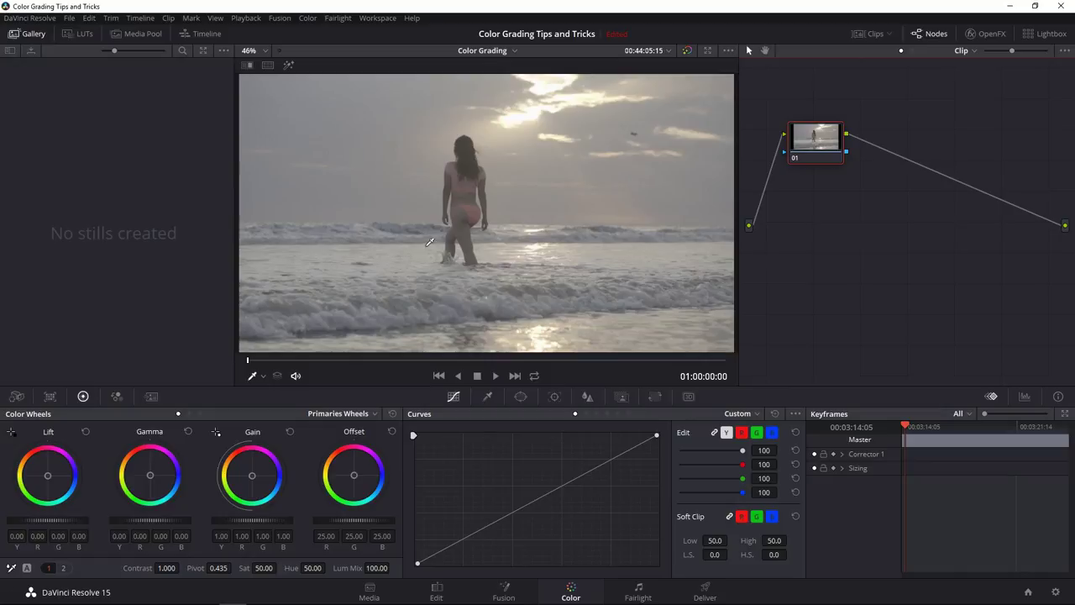
left_click_drag(265, 361, 671, 361)
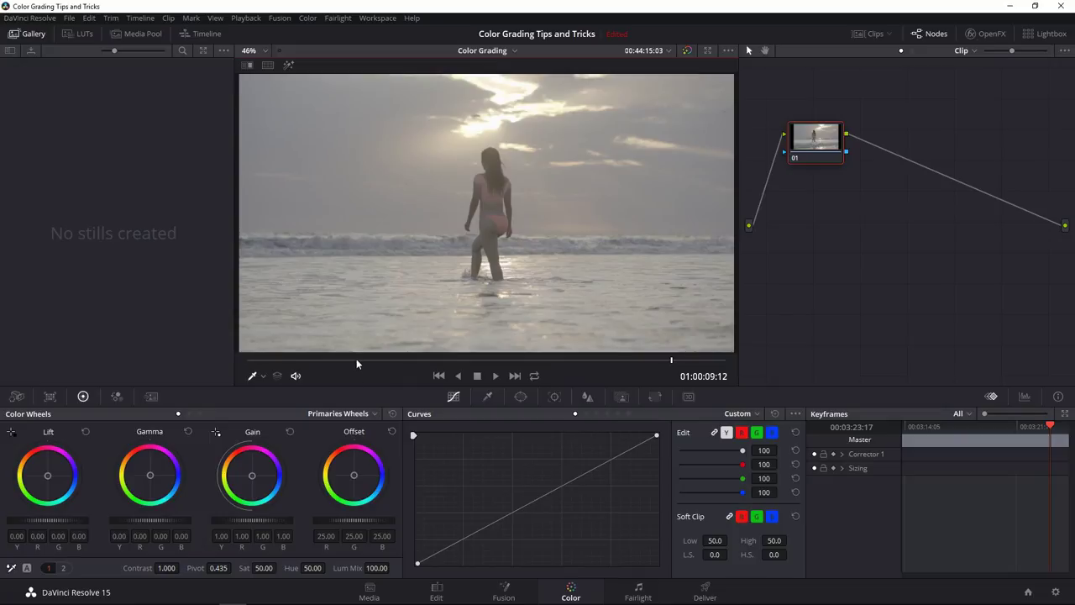
left_click_drag(356, 359, 236, 362)
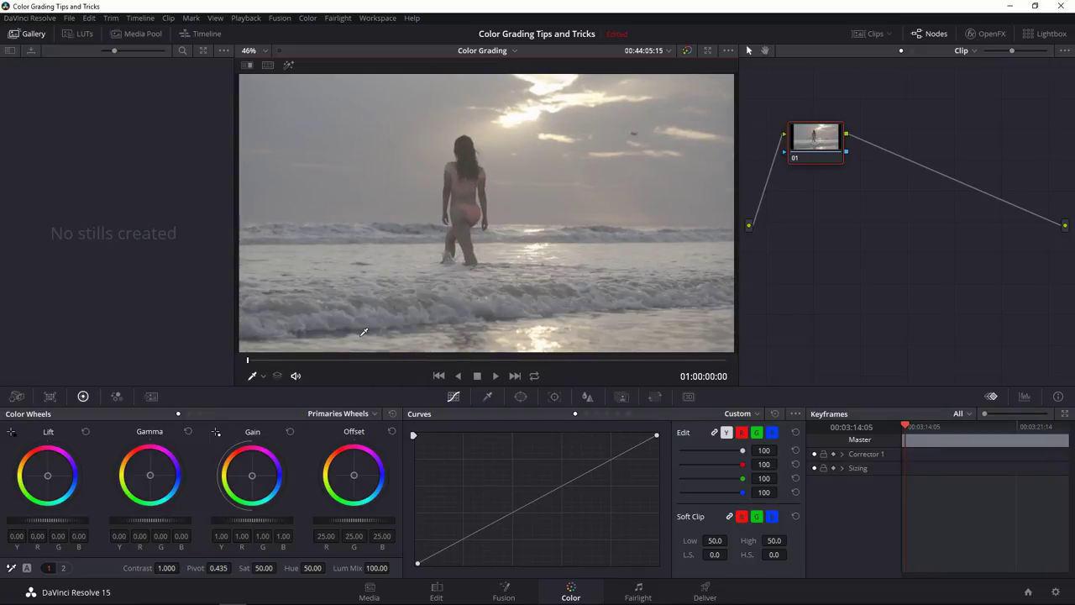
left_click_drag(812, 149, 805, 162)
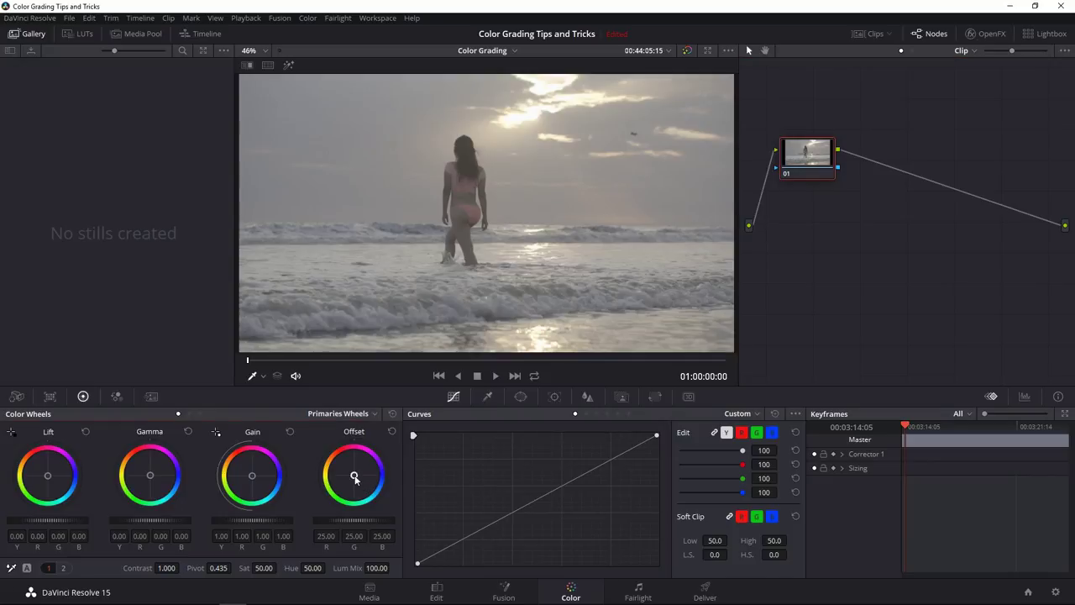
Try shifting the Offset wheel's color balance and its master level
mouse_move(355, 475)
left_mouse_down()
mouse_move(372, 487)
mouse_move(342, 461)
mouse_move(362, 461)
mouse_move(343, 478)
mouse_move(353, 466)
left_mouse_up()
mouse_move(344, 520)
left_mouse_down()
mouse_move(386, 520)
mouse_move(361, 520)
left_mouse_up()
Display the video scopes in Waveform mode
left_click(1024, 397)
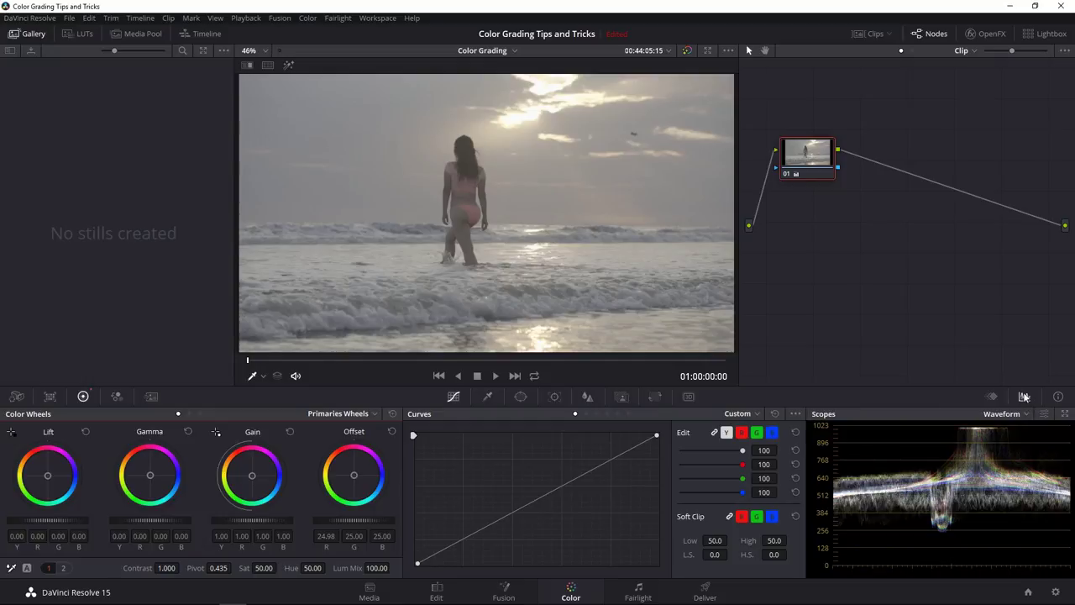
left_click(1026, 415)
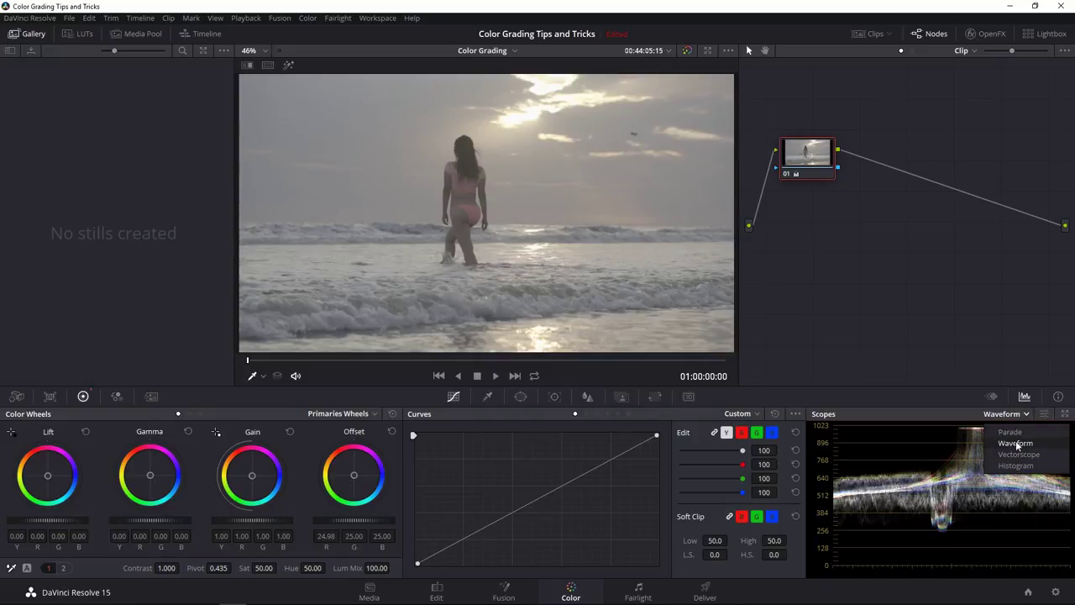
left_click(1016, 446)
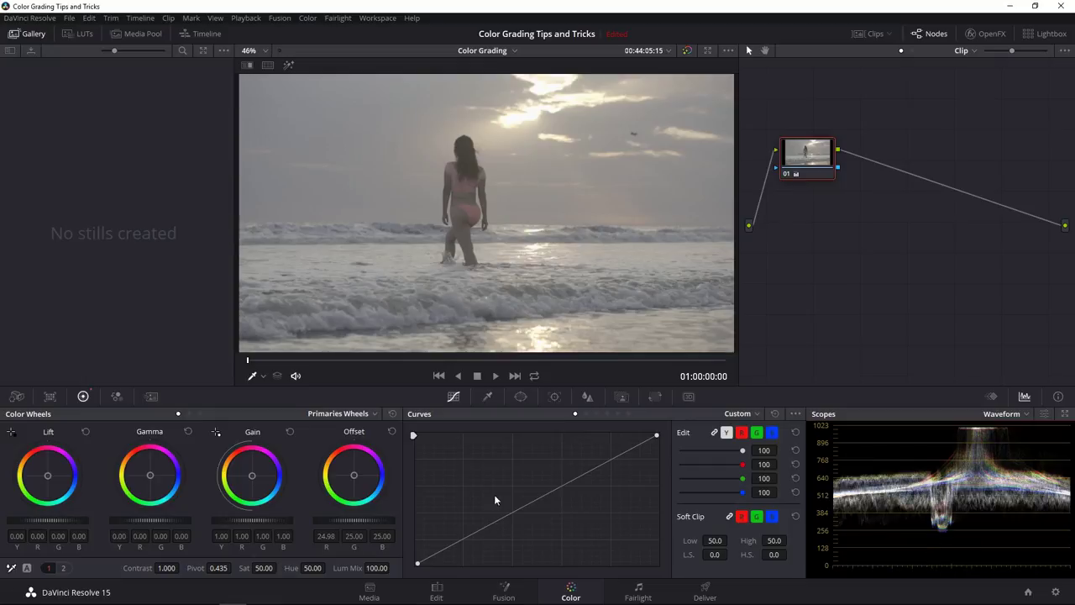
Lower the Lift master level to -0.13, testing down to -0.20, and compare the image with node 01 disabled and enabled
left_click(61, 518)
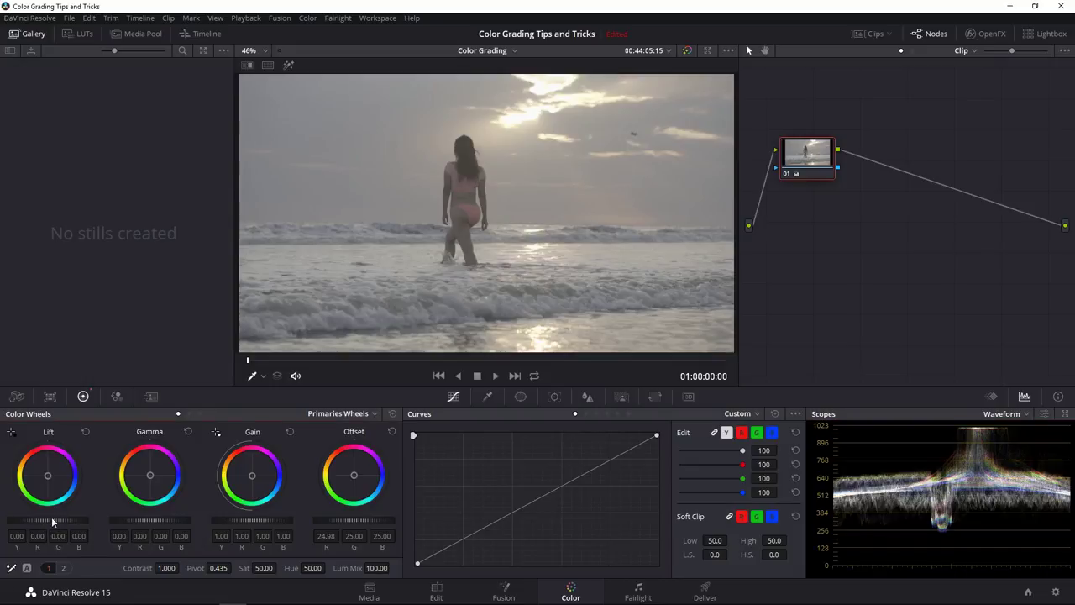
left_click_drag(61, 519, 49, 518)
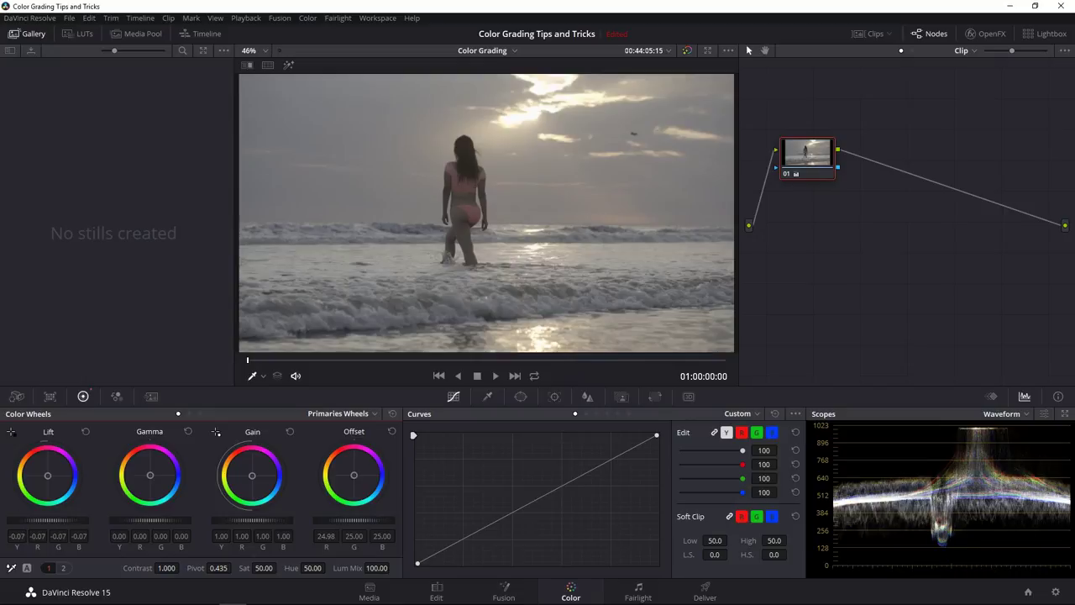
left_click_drag(50, 520, 39, 520)
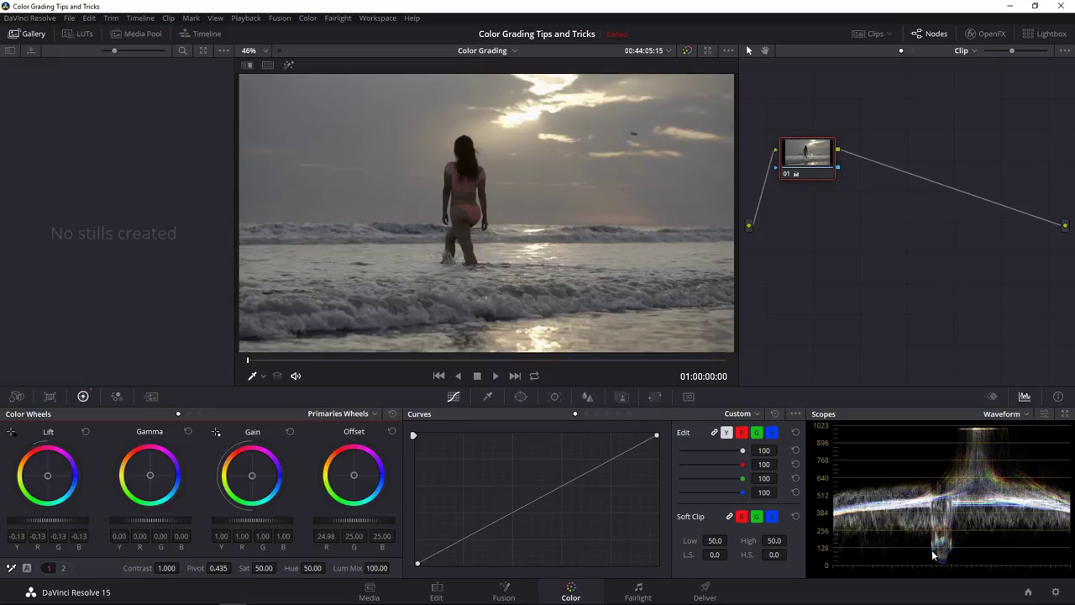
left_click_drag(45, 518, 52, 518)
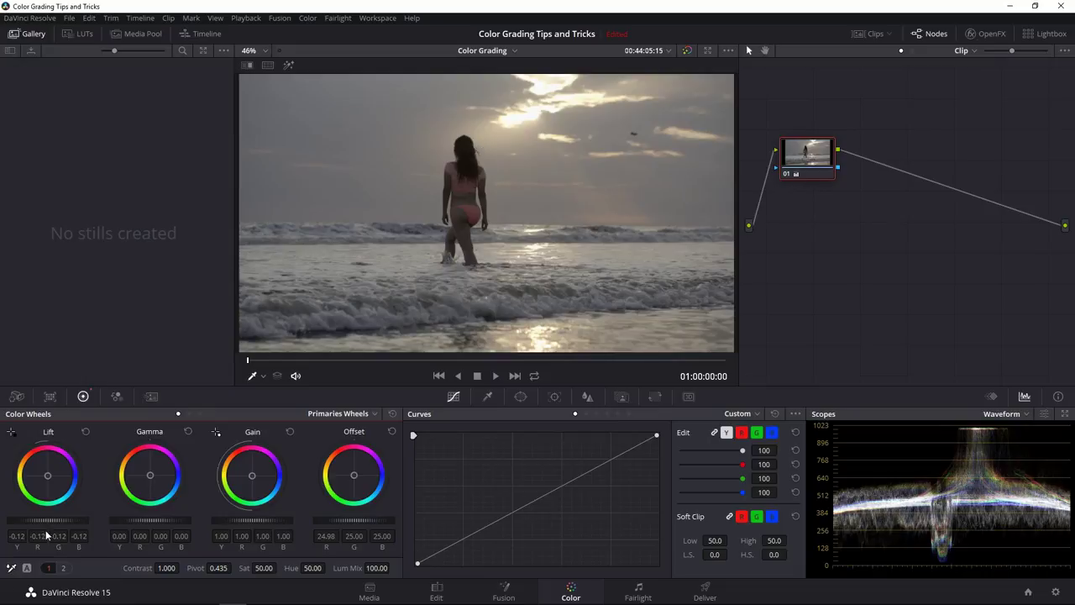
left_click_drag(48, 520, 27, 519)
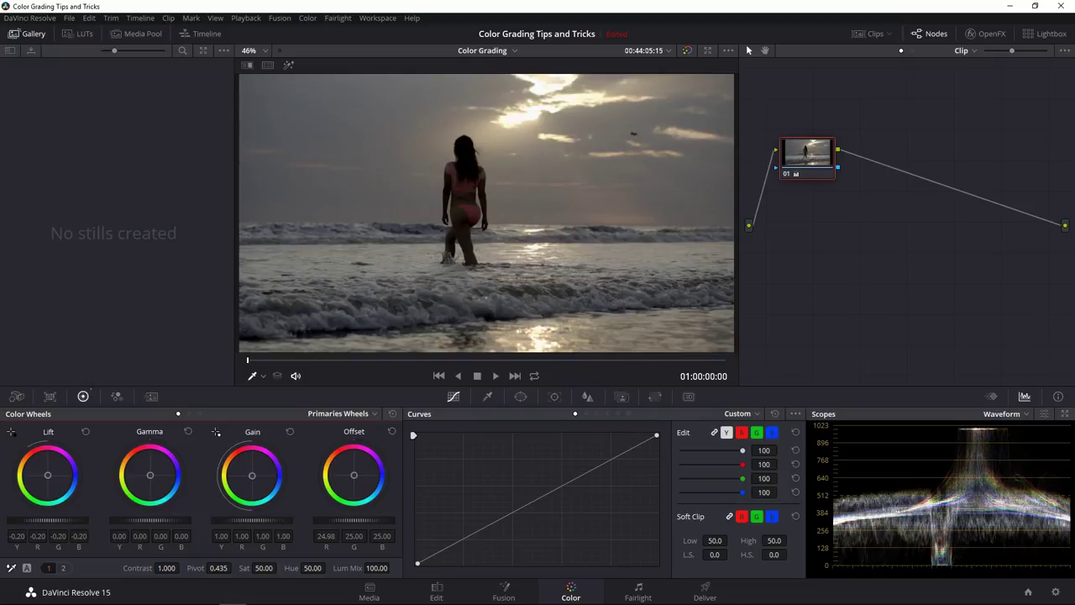
left_click_drag(37, 520, 56, 520)
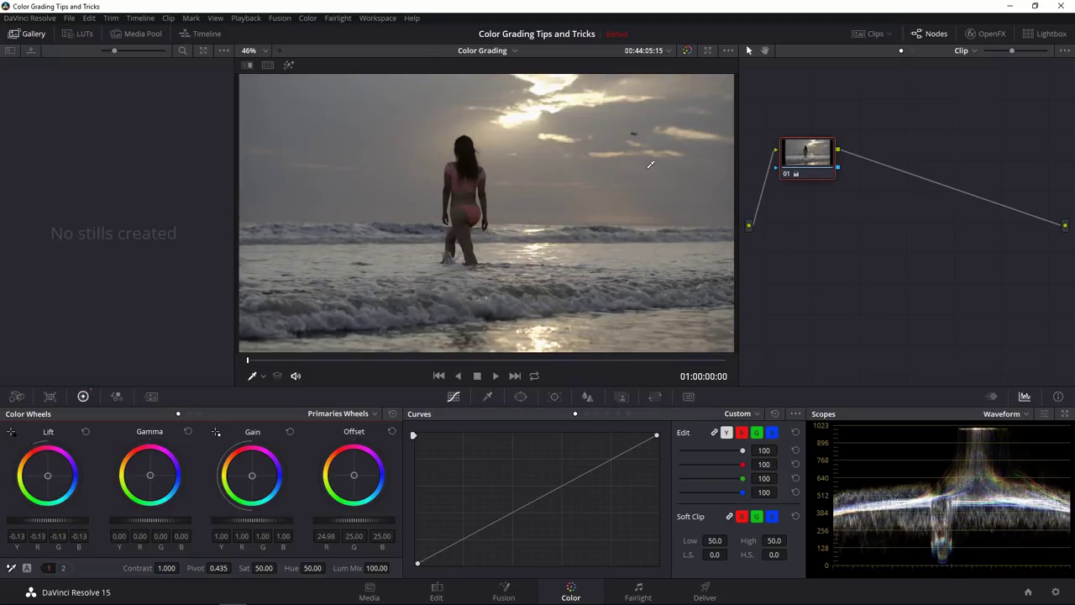
left_click(786, 174)
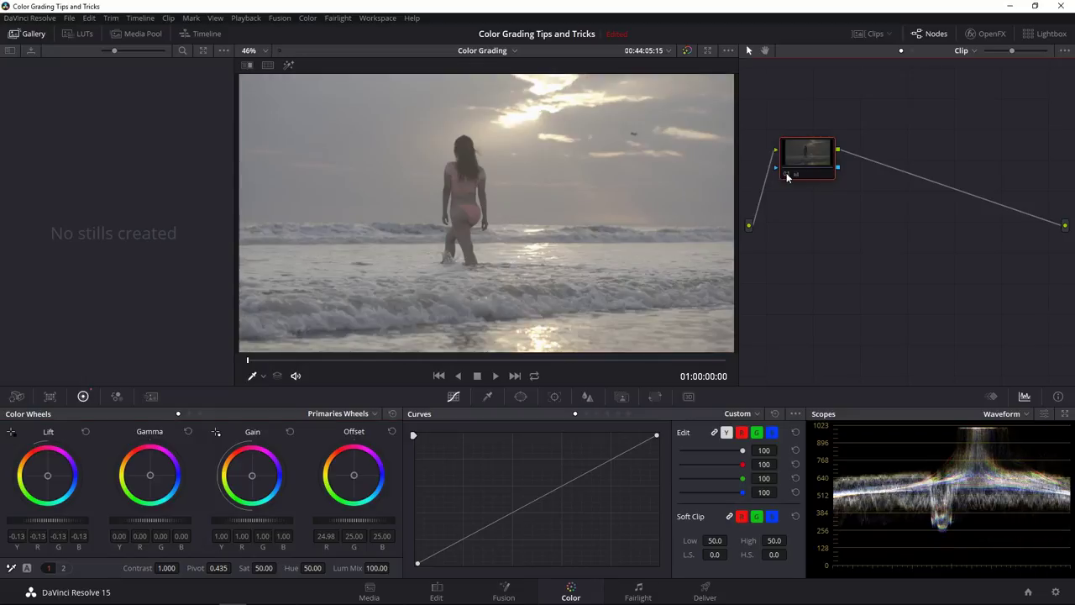
left_click(786, 172)
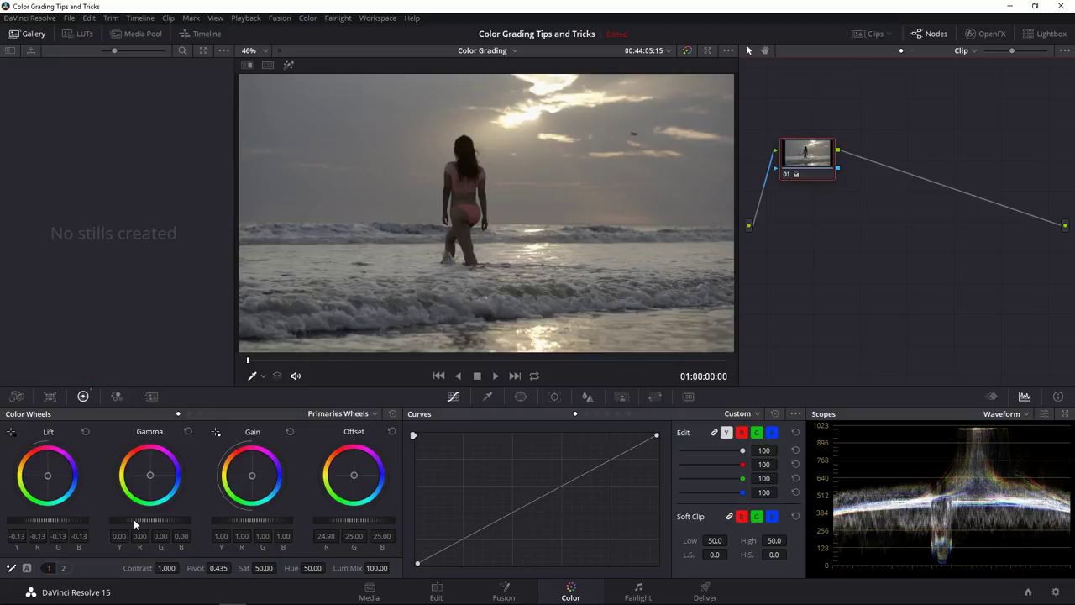
Try the Gamma master at 0.20 with the Lift master at -0.19, and reset all primary wheels
left_click_drag(134, 519, 172, 520)
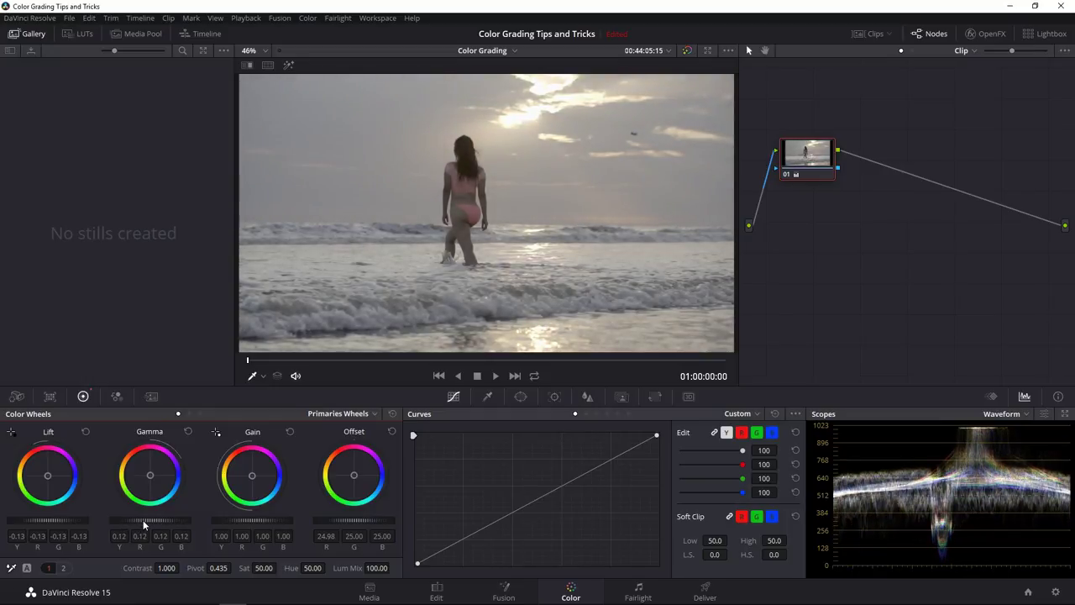
left_click_drag(172, 520, 192, 520)
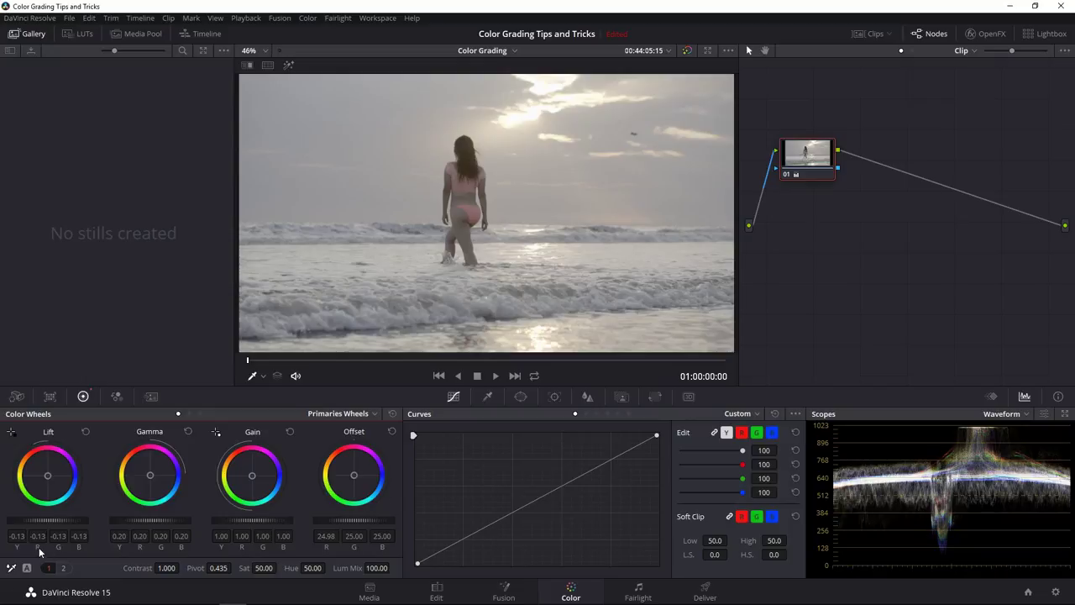
left_click_drag(59, 521, 37, 520)
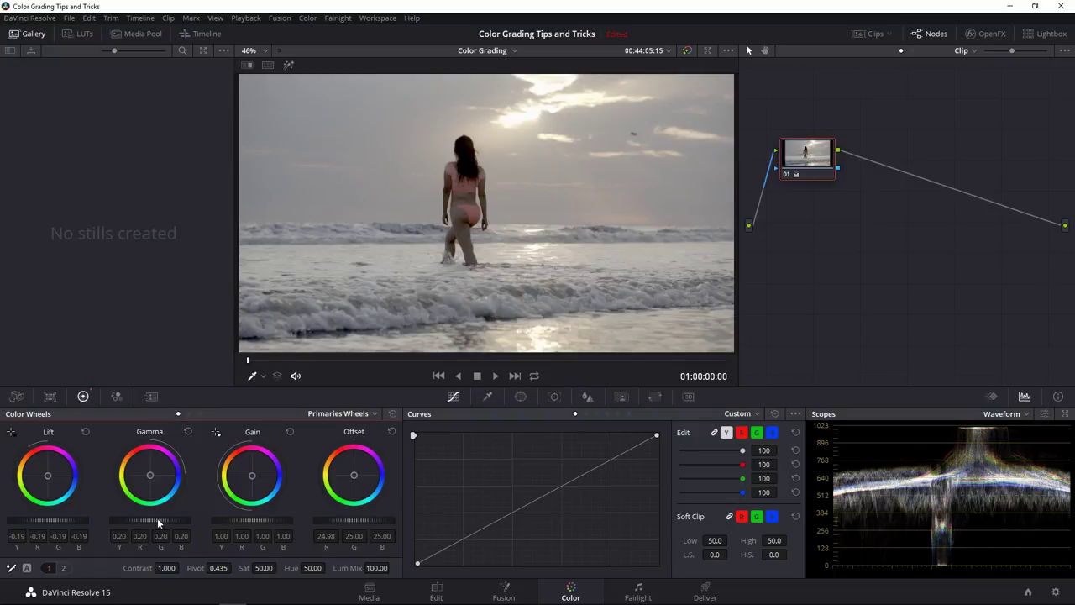
left_click(392, 414)
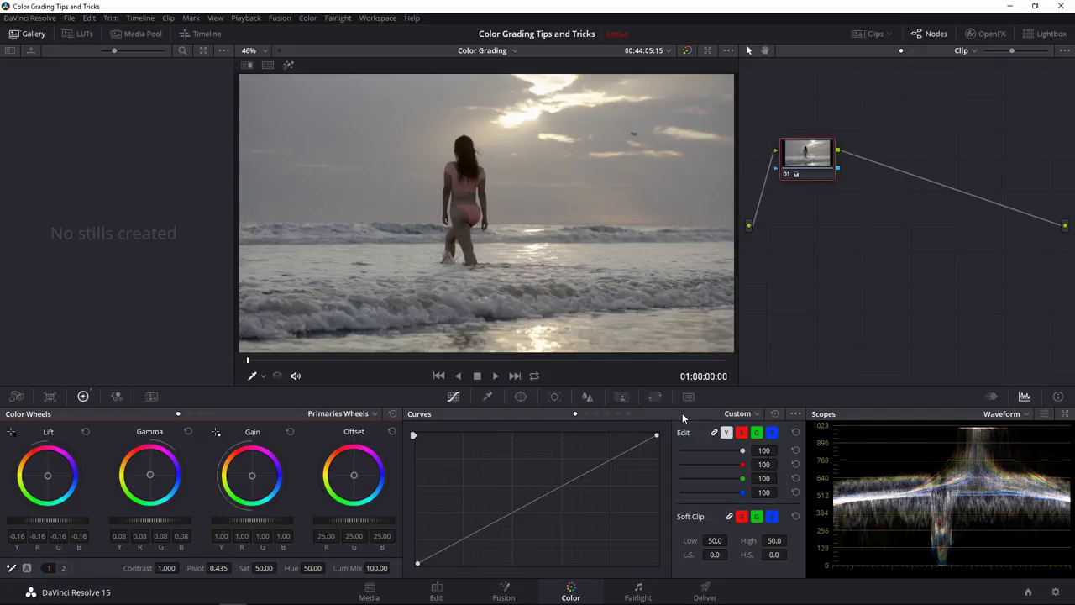
Switch the scopes to Vectorscope and test the saturation at 0 and at 100
left_click(1026, 415)
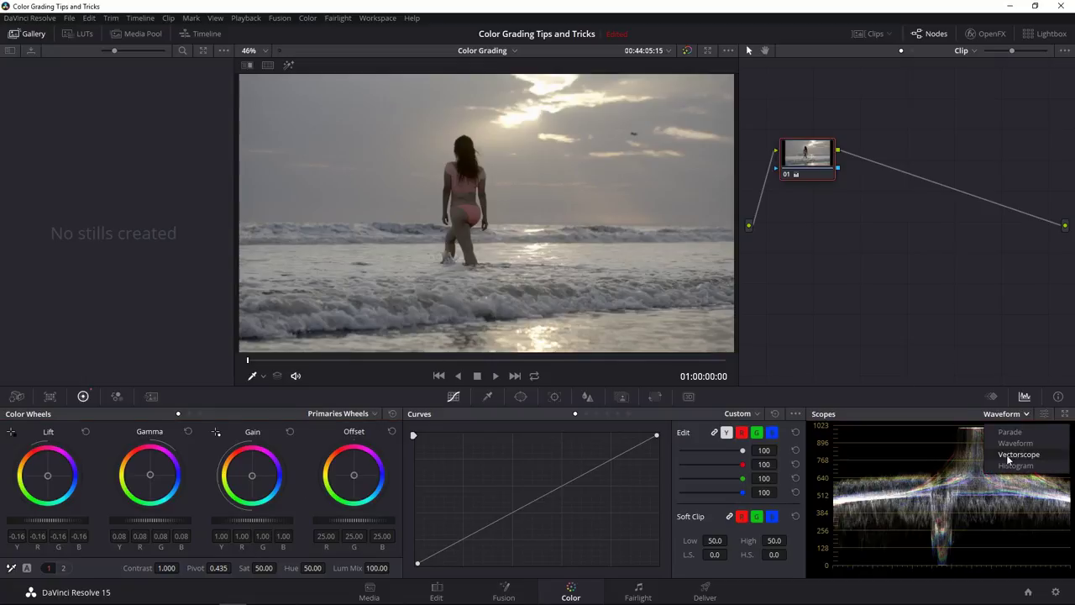
left_click(1016, 454)
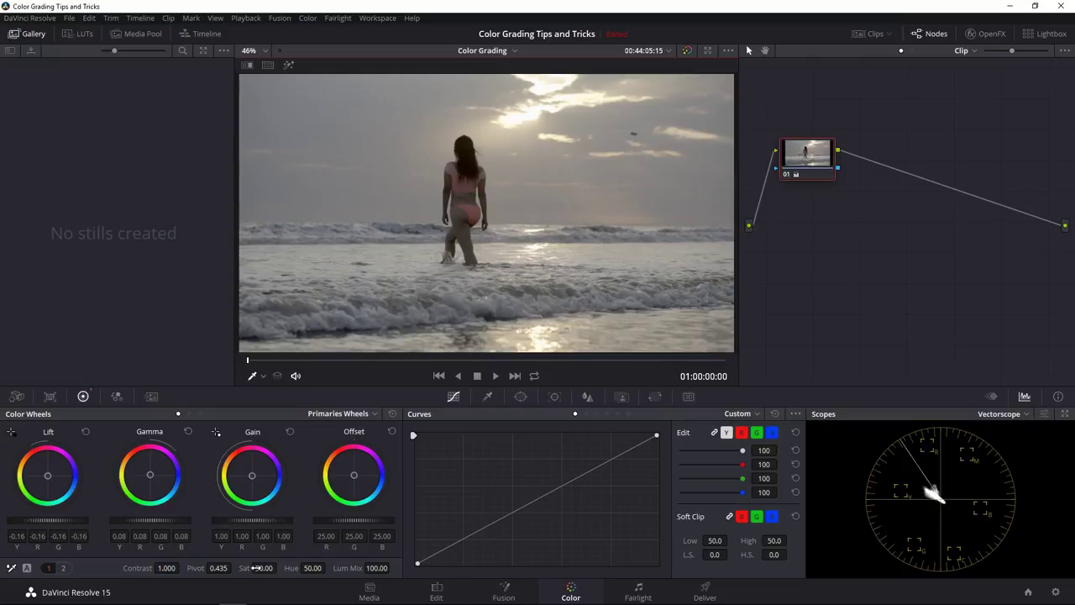
left_click_drag(256, 568, 280, 568)
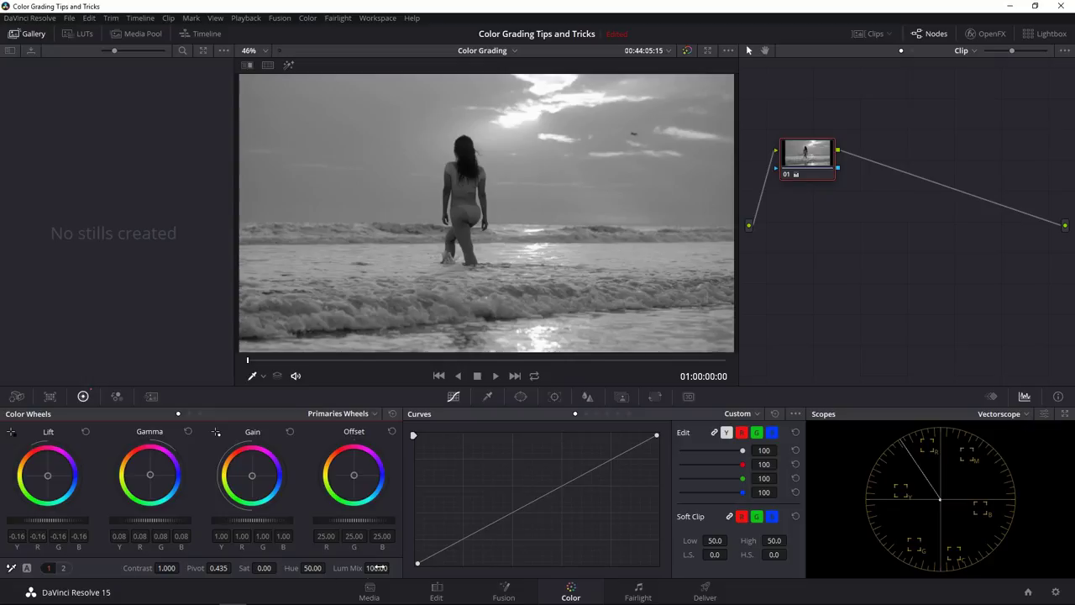
double_click(244, 568)
left_click_drag(264, 568, 279, 568)
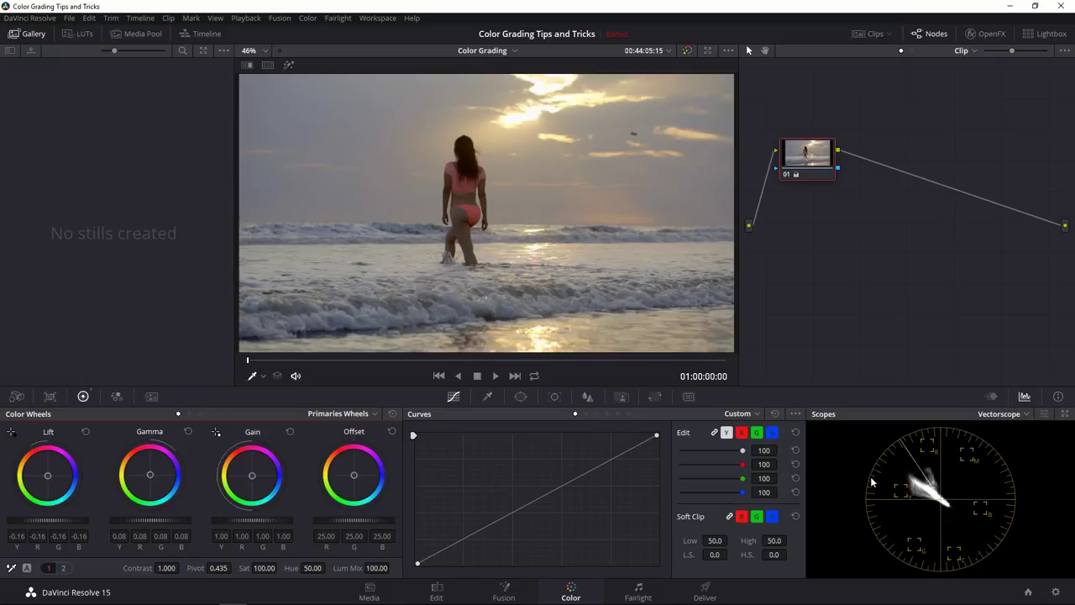
Set the beach clip's saturation to 75
left_click(264, 567)
type("75")
key("Return")
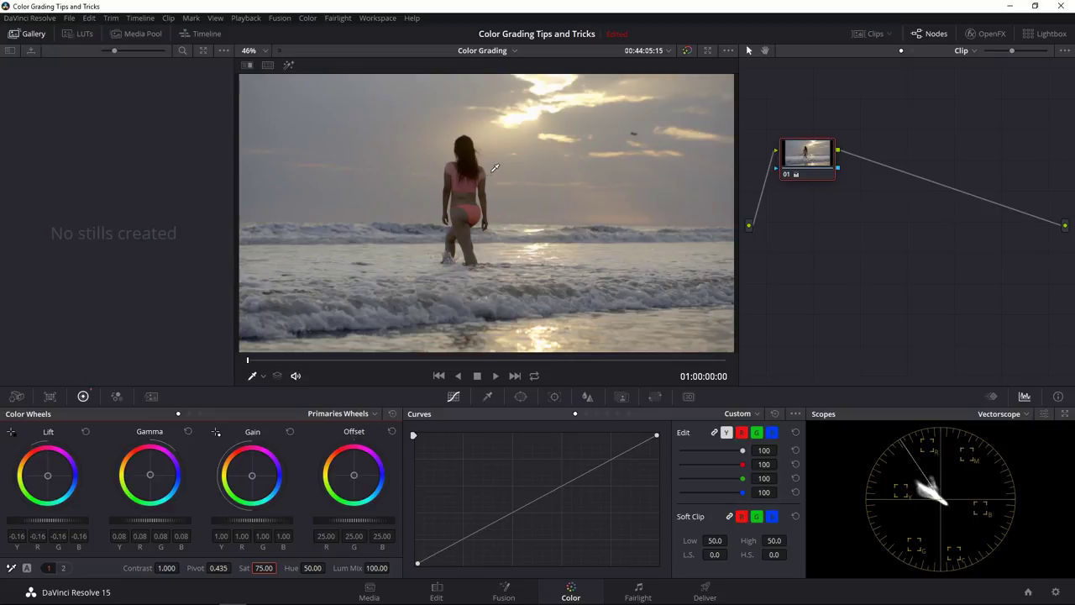
Compare the beach clip with all grades bypassed and with the grade applied, twice in a row
key("shift+d")
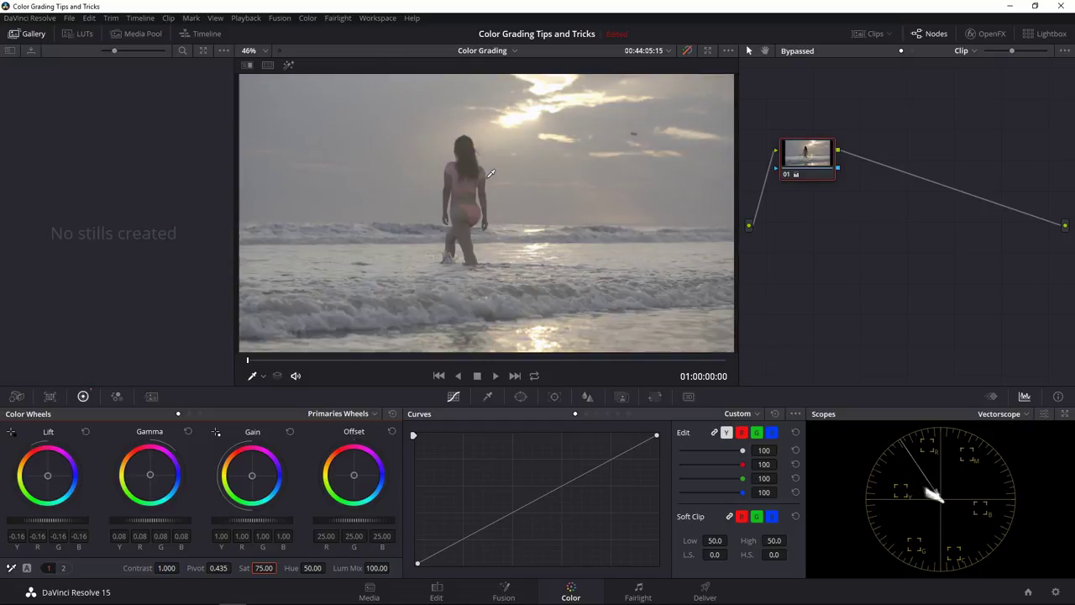
key("shift+d")
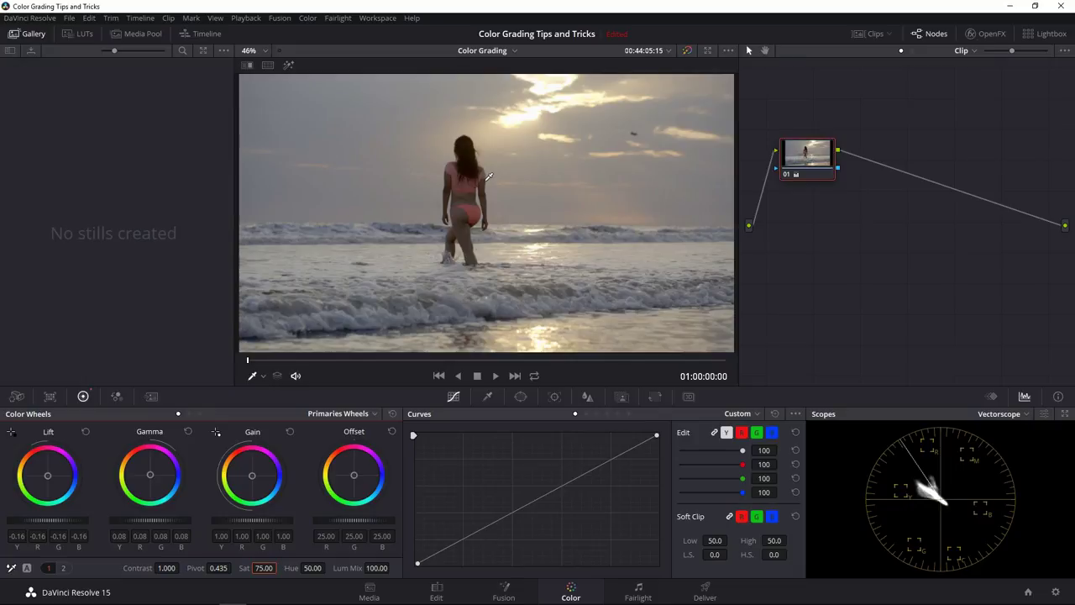
key("shift+d")
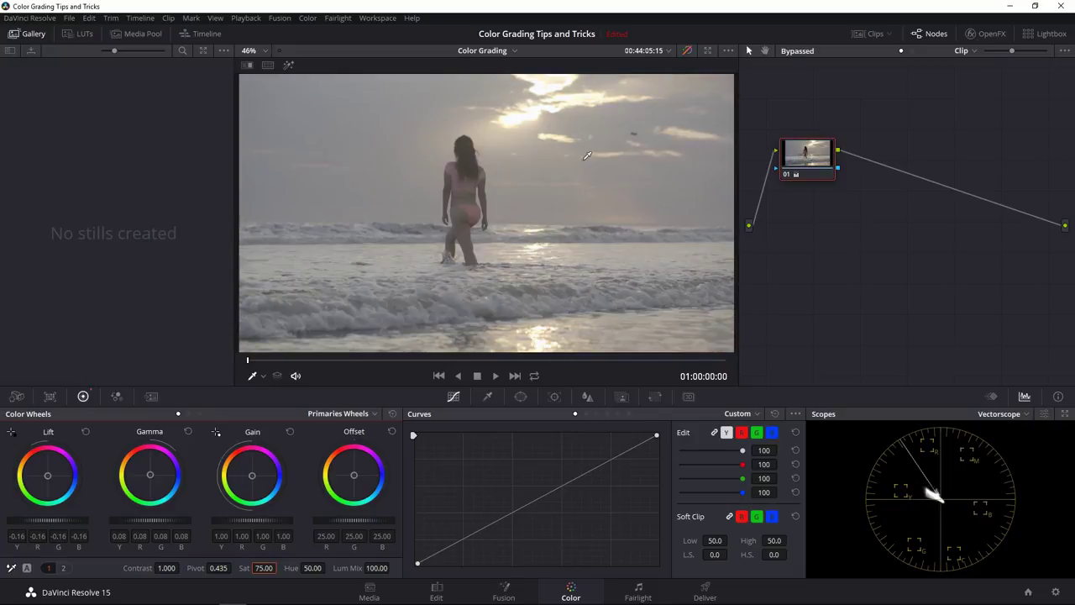
key("shift+d")
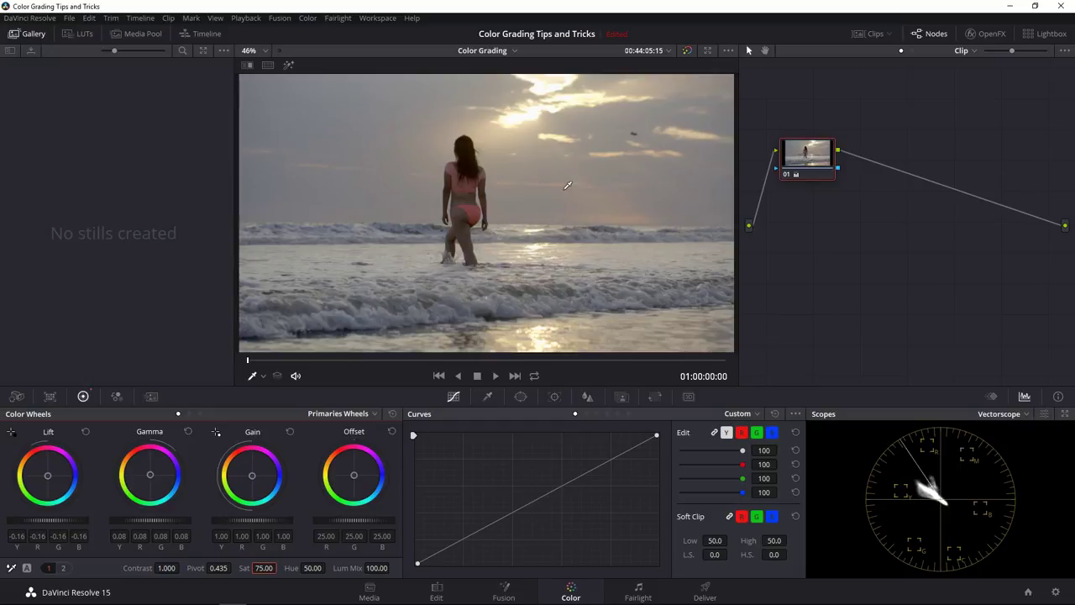
Play the graded clip in the enlarged viewer, park the playhead at 01:00:05:05, and return to the normal layout
key("alt+f")
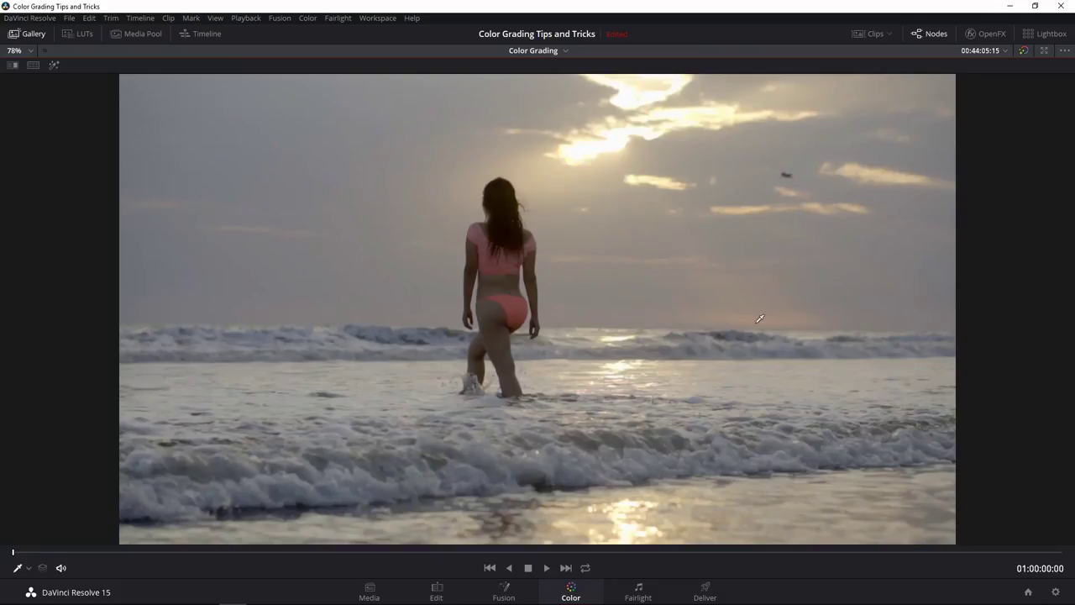
key("space")
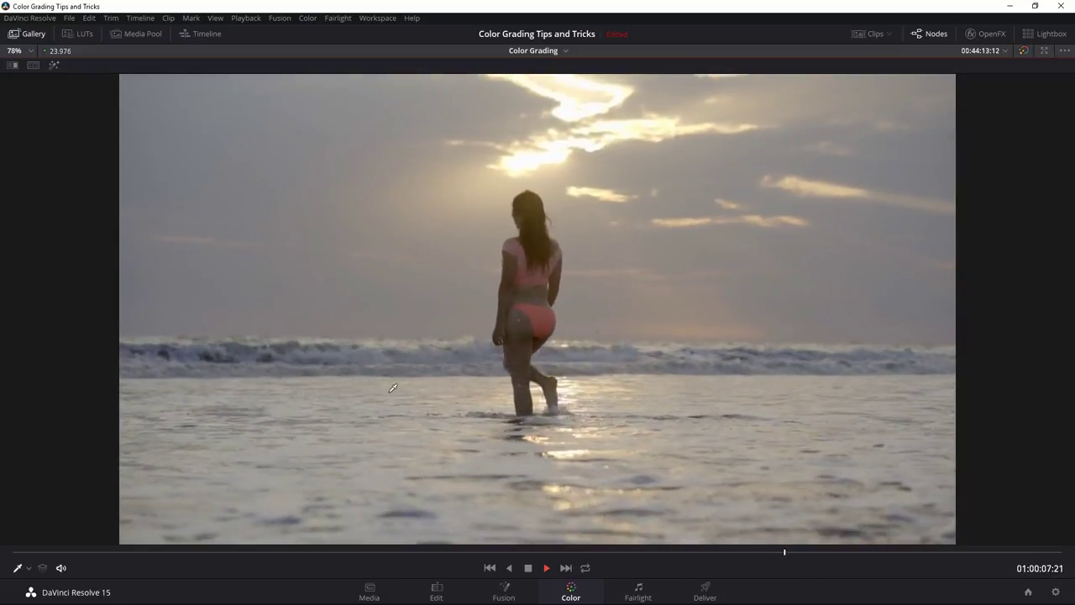
left_click(544, 568)
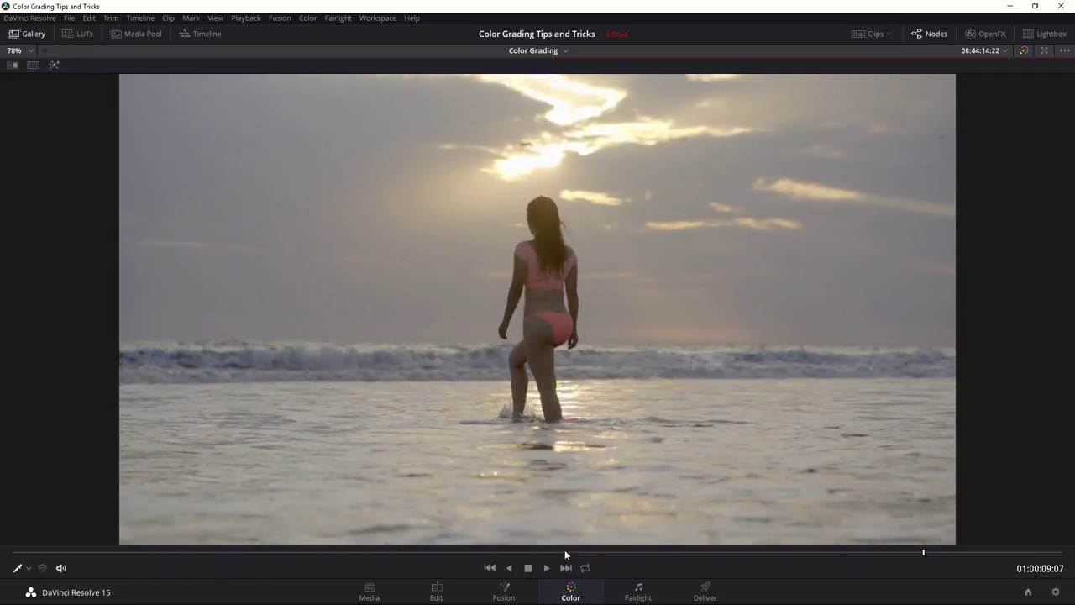
left_click(552, 552)
left_click_drag(542, 552, 526, 570)
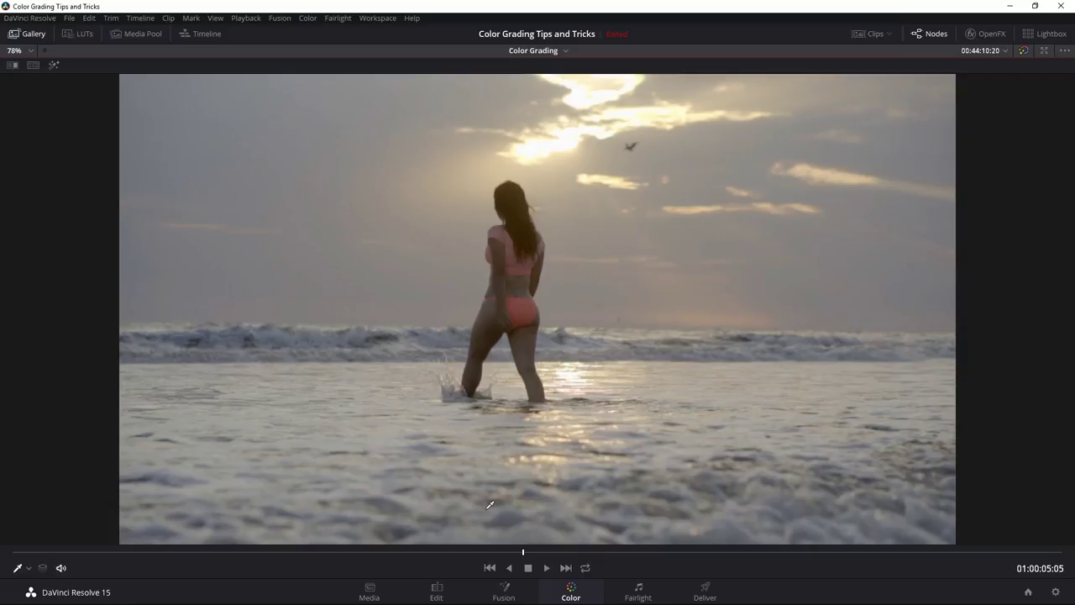
key("shift+f")
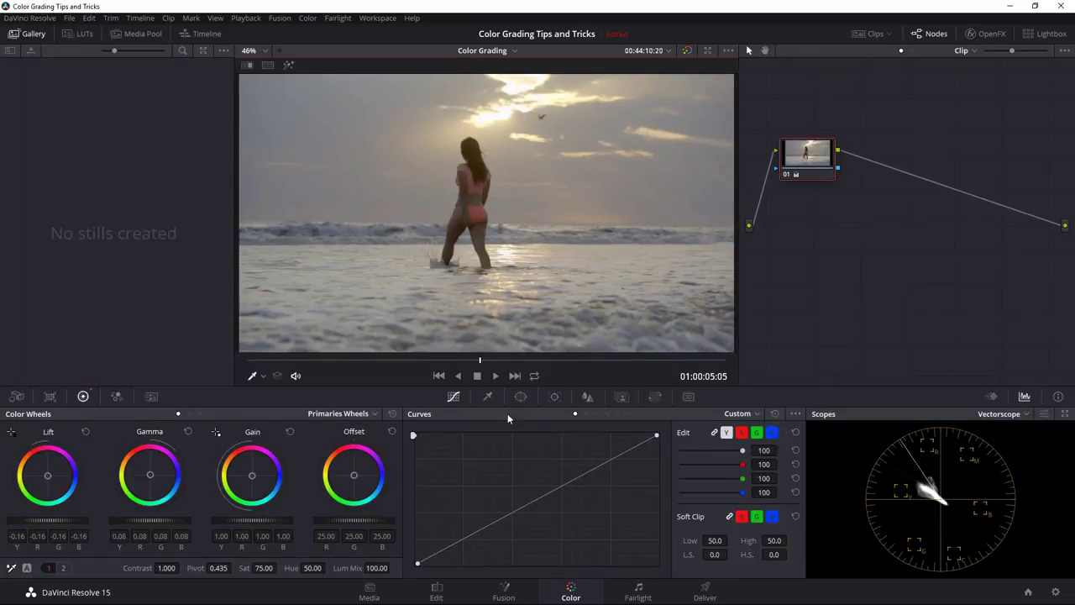
Add a serial node after node 01
mouse_move(806, 152)
left_mouse_down()
mouse_move(790, 158)
mouse_move(808, 158)
left_mouse_up()
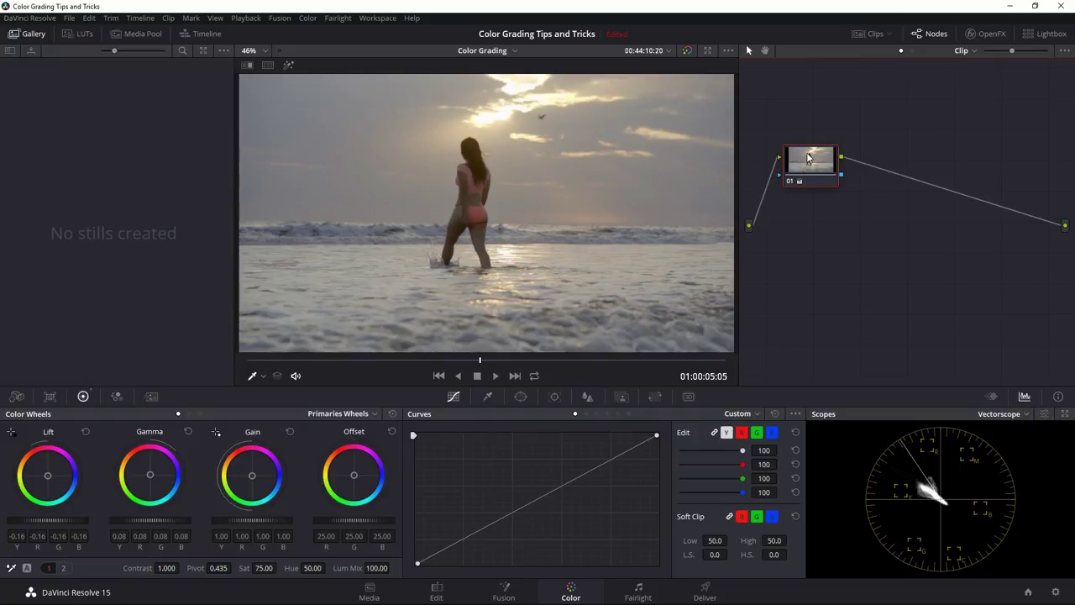
right_click(810, 162)
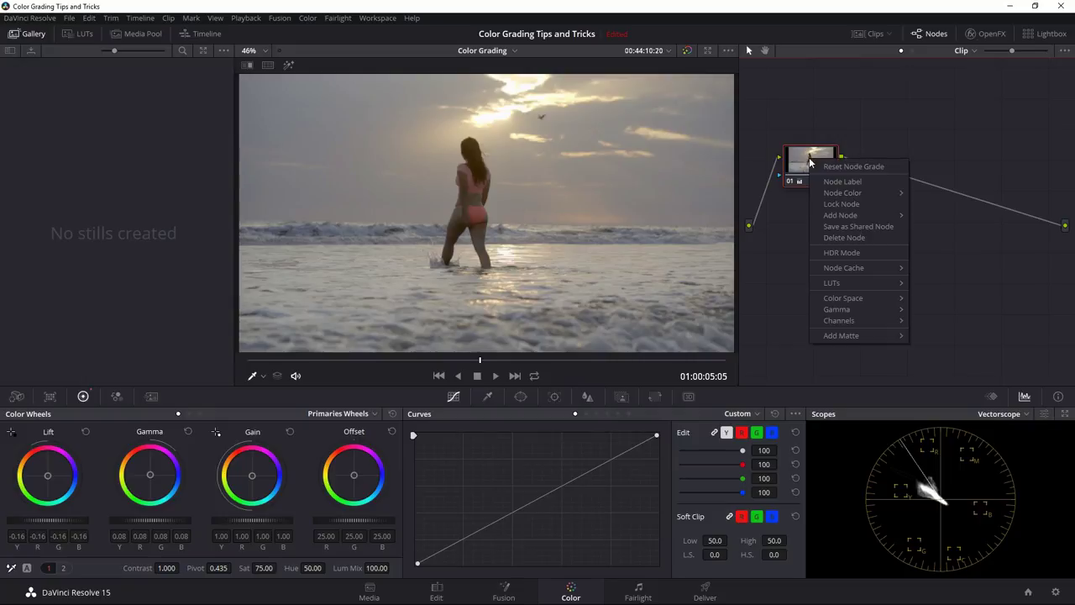
mouse_move(842, 195)
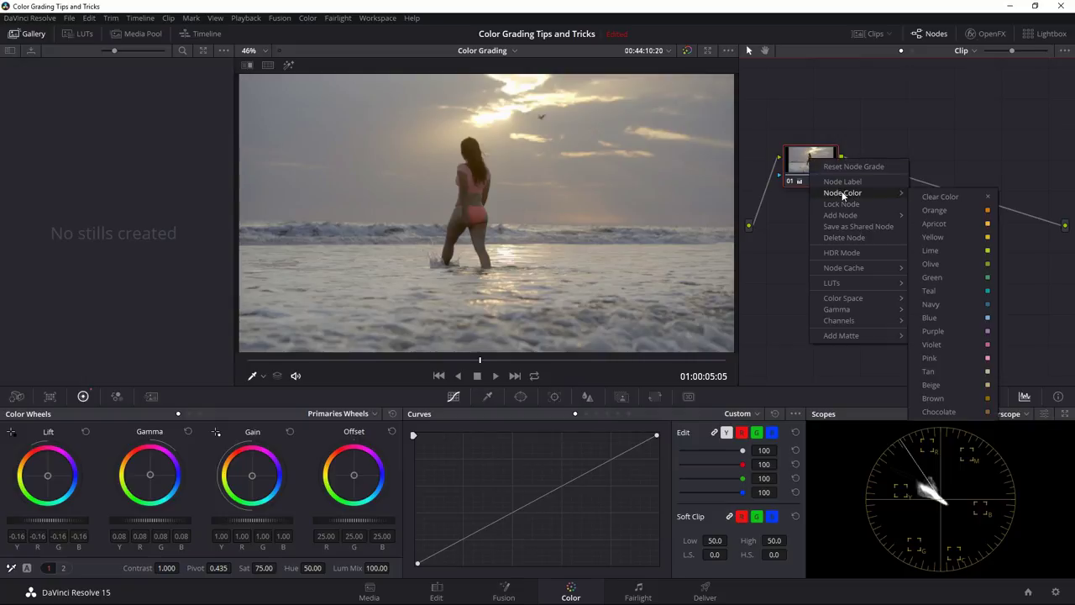
mouse_move(850, 216)
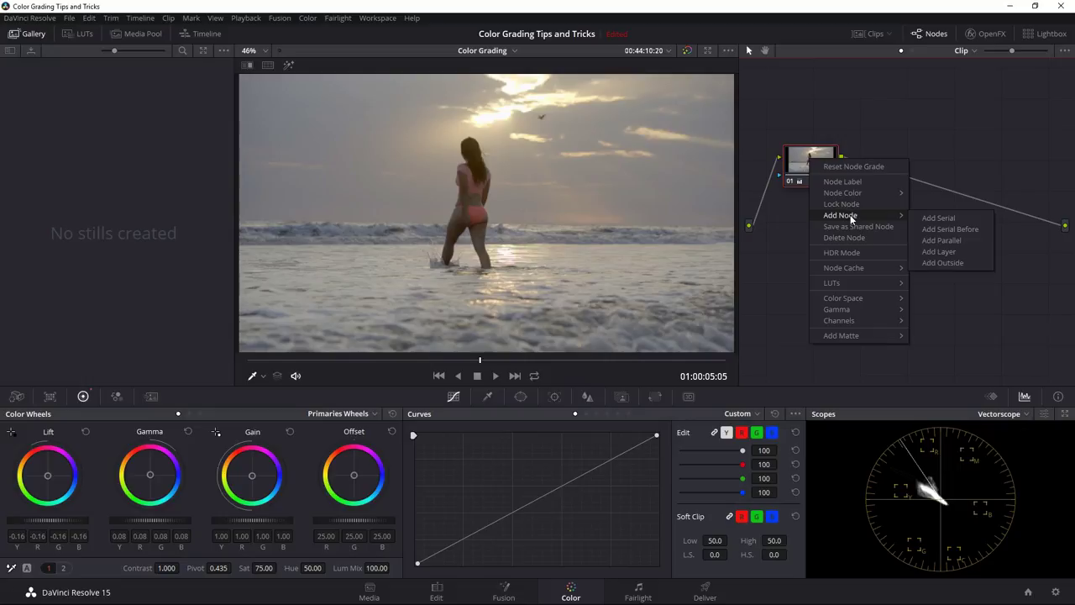
left_click(939, 220)
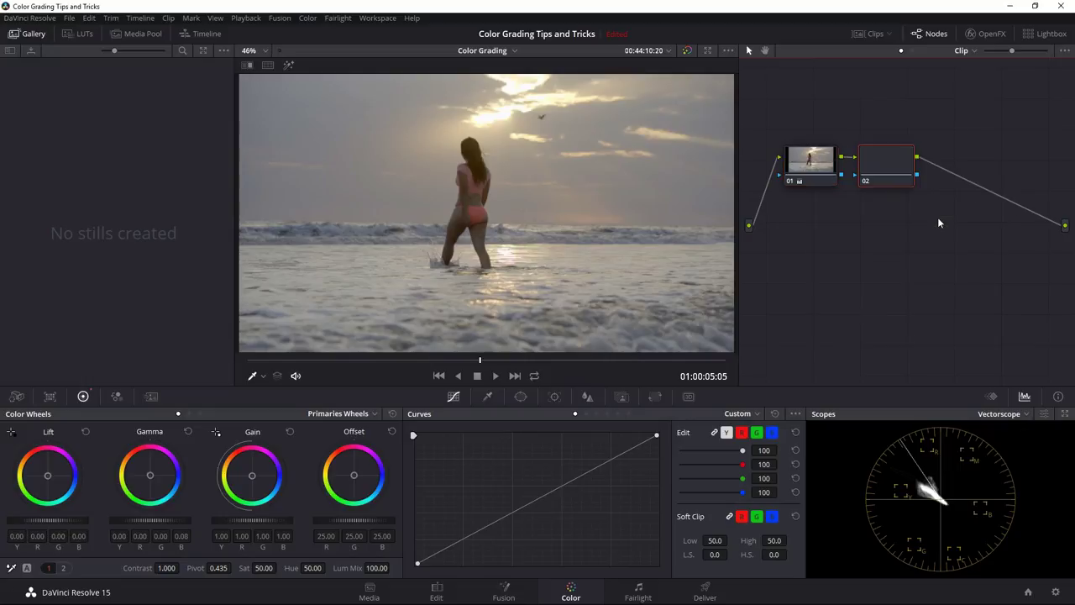
Review the available node commands and reposition node 02 slightly farther from node 01
left_click(308, 19)
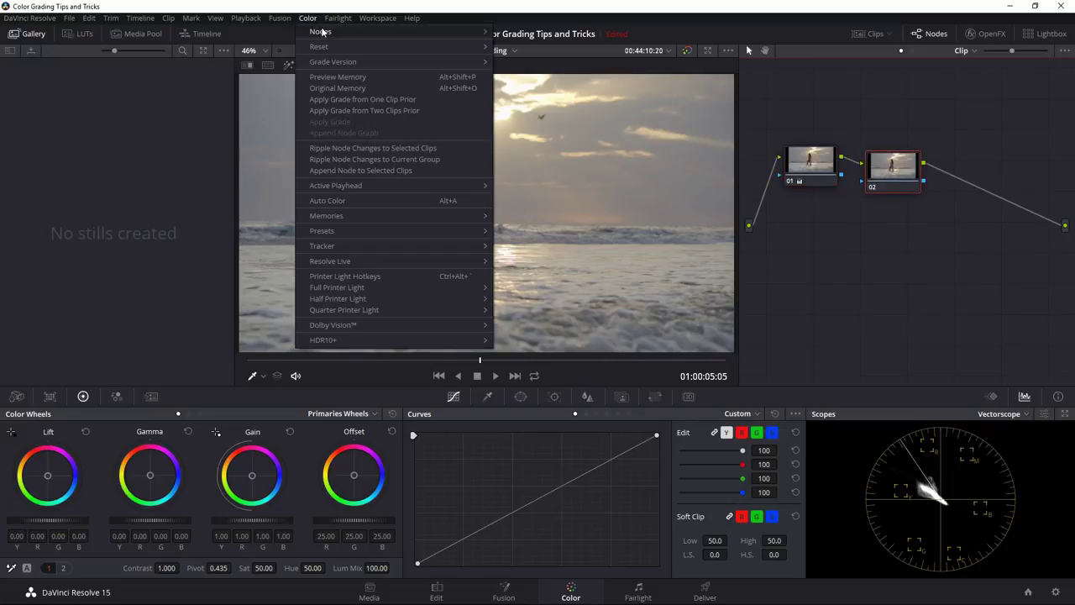
mouse_move(336, 37)
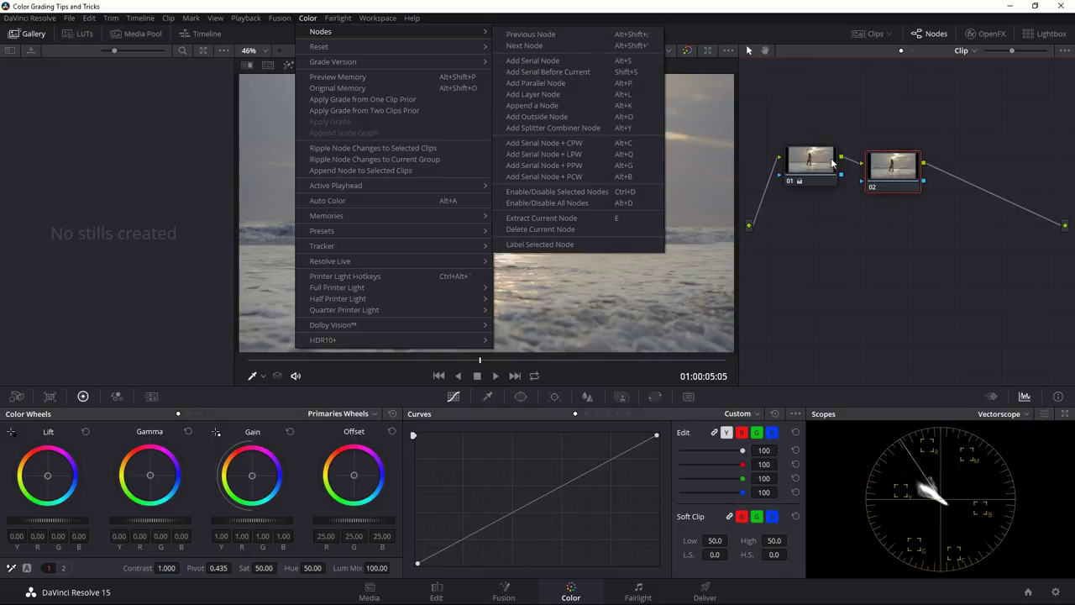
left_click_drag(888, 182, 882, 181)
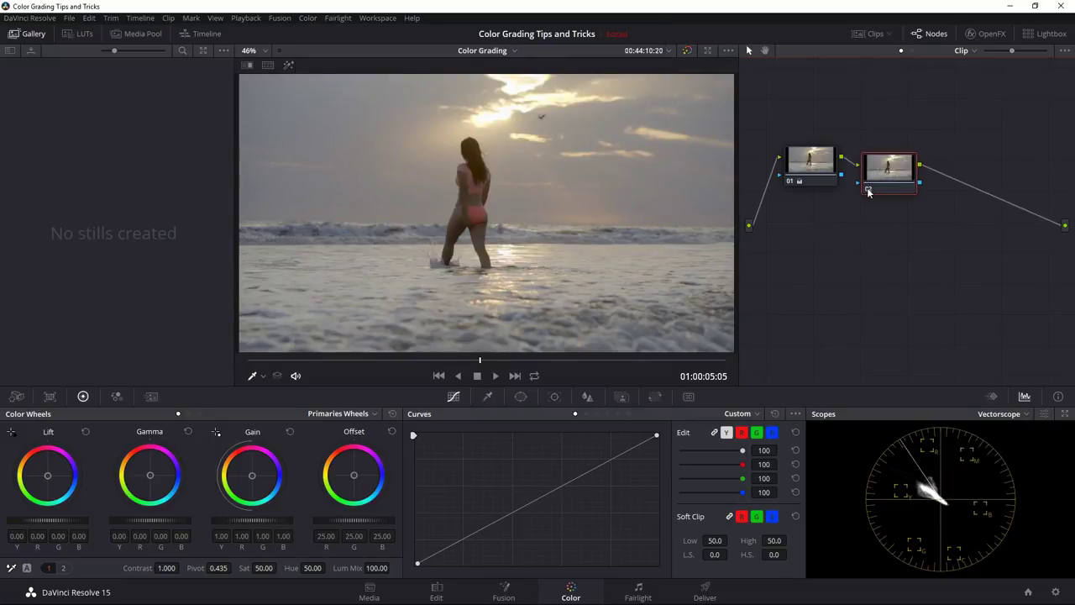
left_click_drag(877, 169, 896, 183)
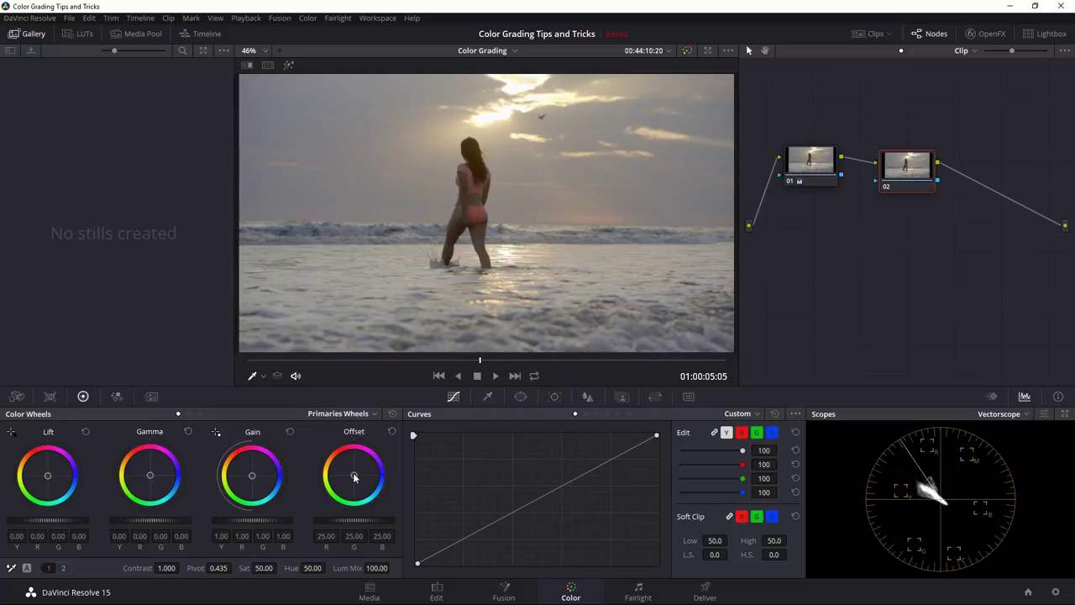
Try tinting node 02 orange with the Offset wheel at 39.20, 22.27 and 5.73, and reset the Offset wheel
left_click_drag(353, 476, 348, 470)
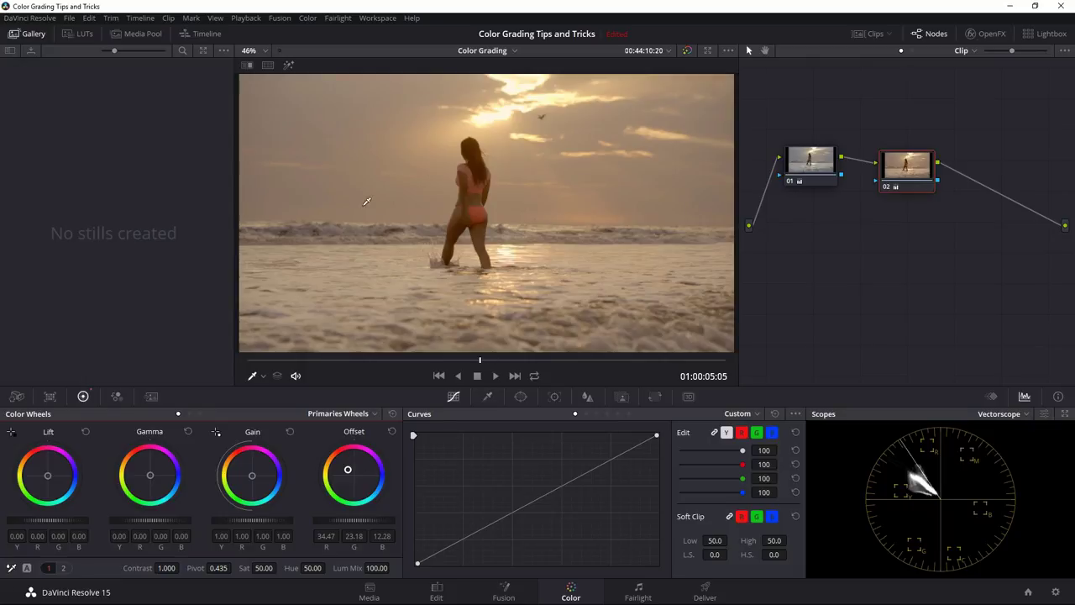
left_click_drag(347, 473, 344, 466)
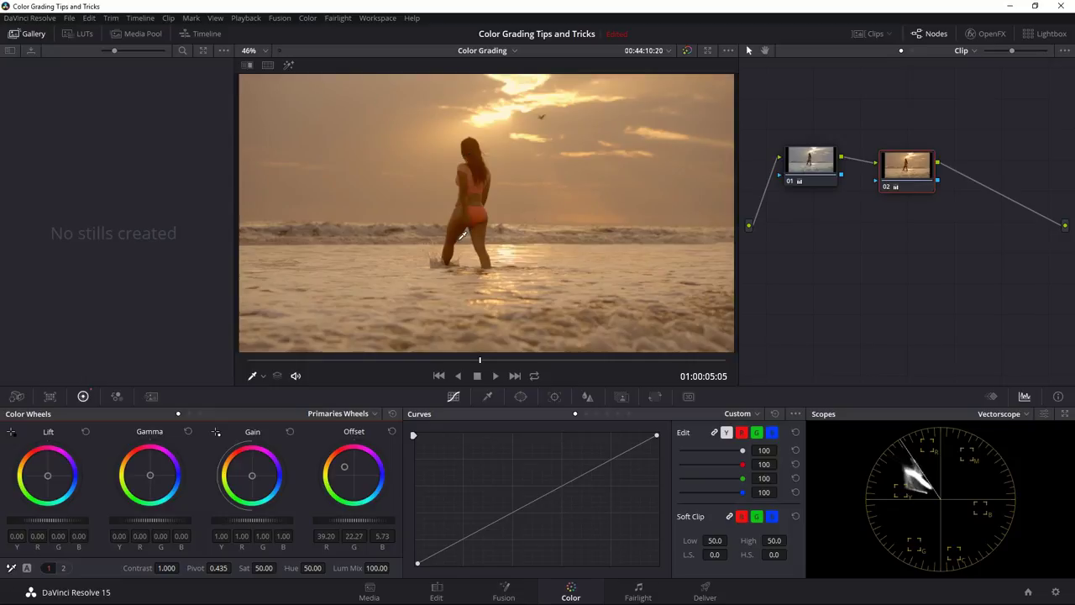
left_click(391, 432)
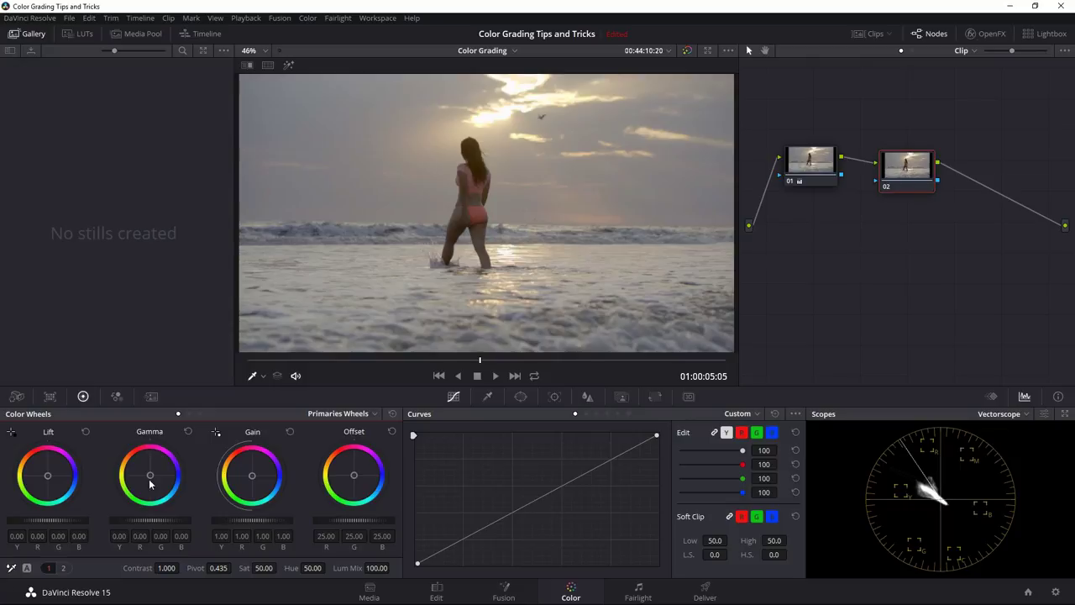
Push node 02's Gamma color balance toward orange at red 0.08, green -0.01, blue -0.07, and switch the scopes to Parade
mouse_move(150, 478)
left_mouse_down()
mouse_move(140, 482)
mouse_move(178, 482)
mouse_move(143, 466)
left_mouse_up()
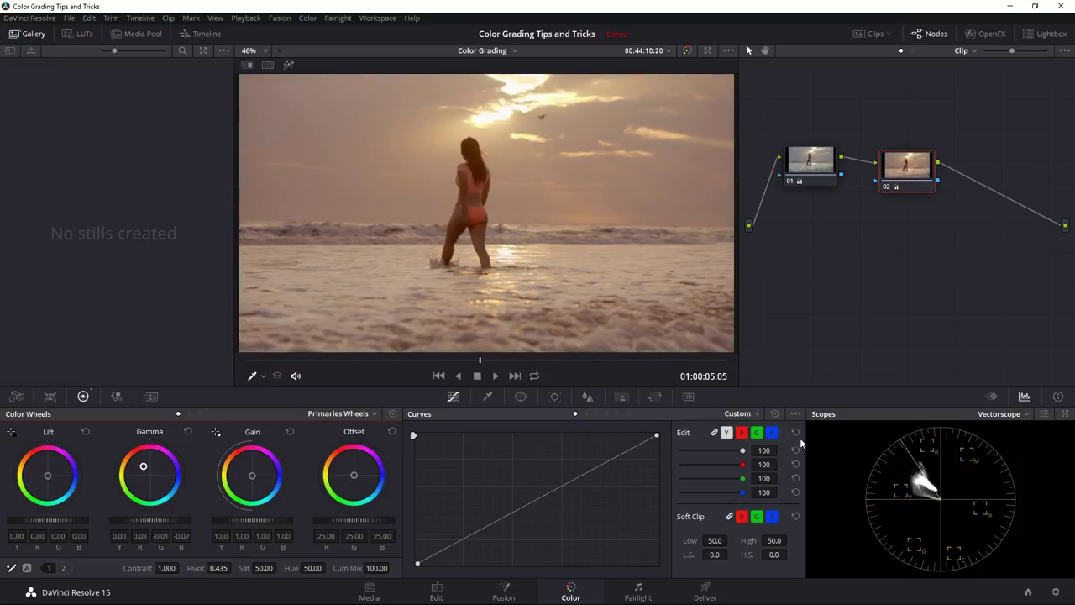
left_click(1025, 413)
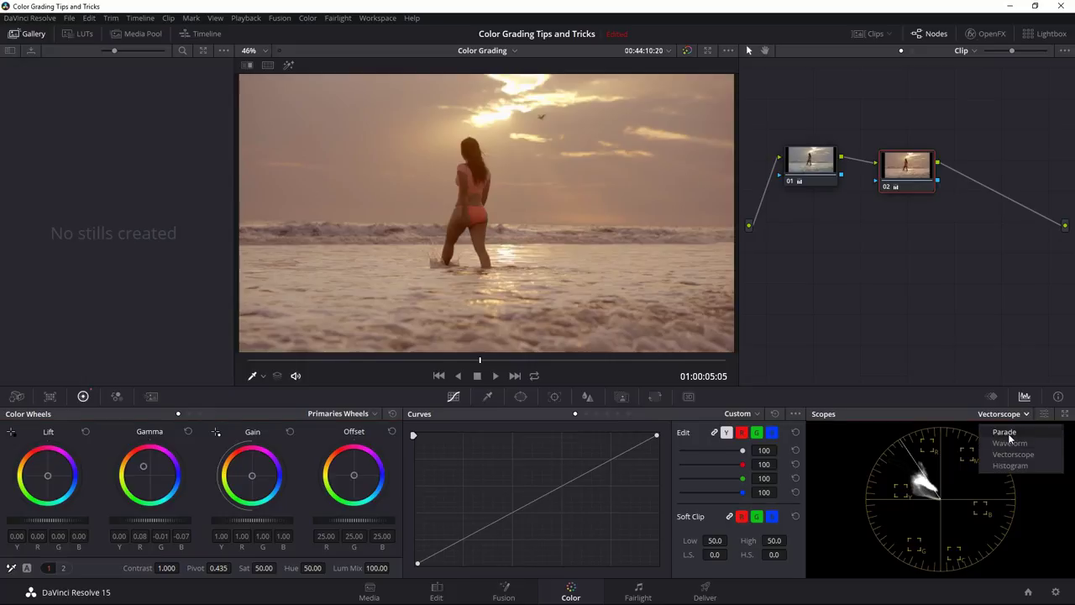
left_click(1007, 432)
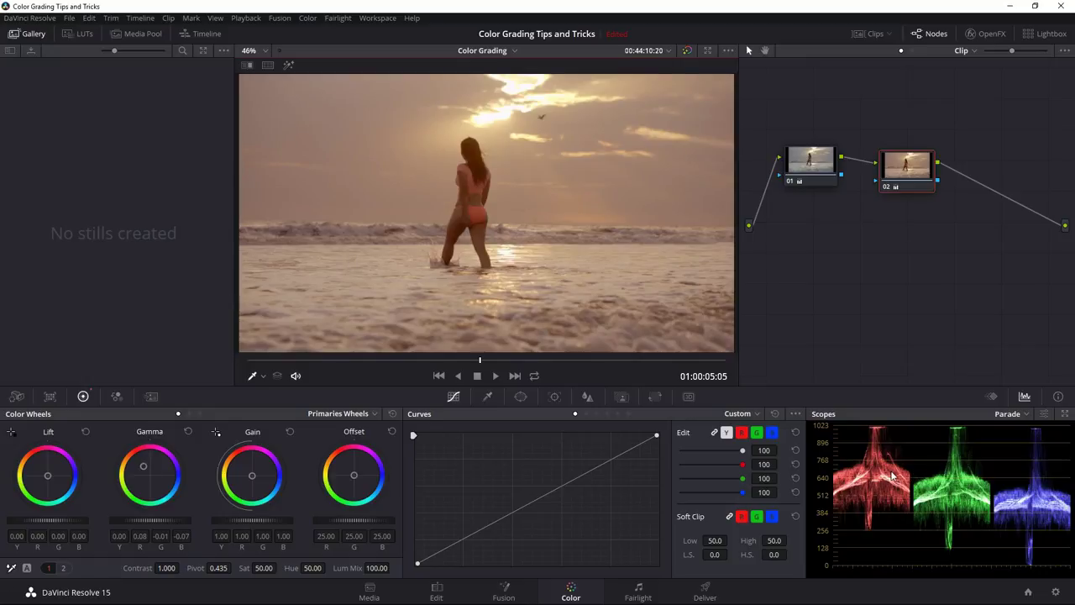
Inspect the woman up close and soften node 02's Gamma tint to red 0.07, green -0.01, blue -0.05
left_click_drag(142, 466, 143, 466)
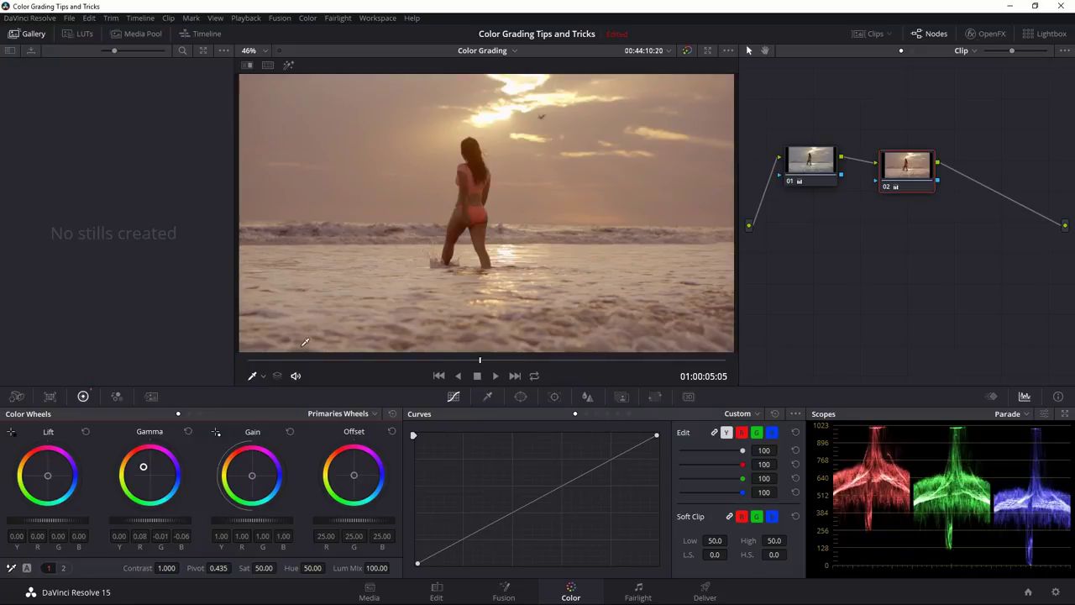
scroll(484, 184, "up", 4)
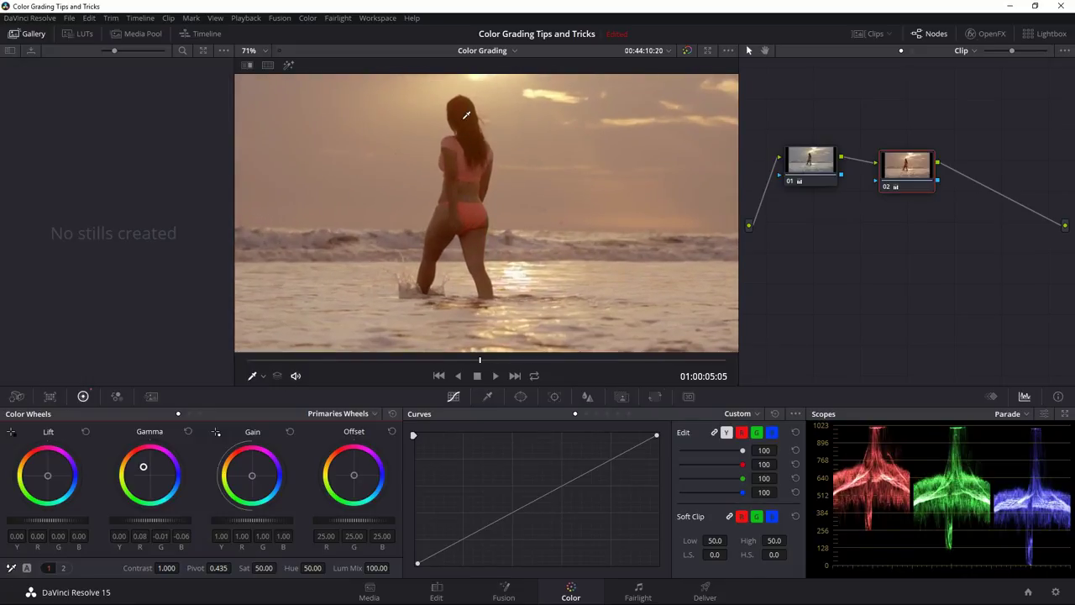
scroll(486, 263, "down", 1)
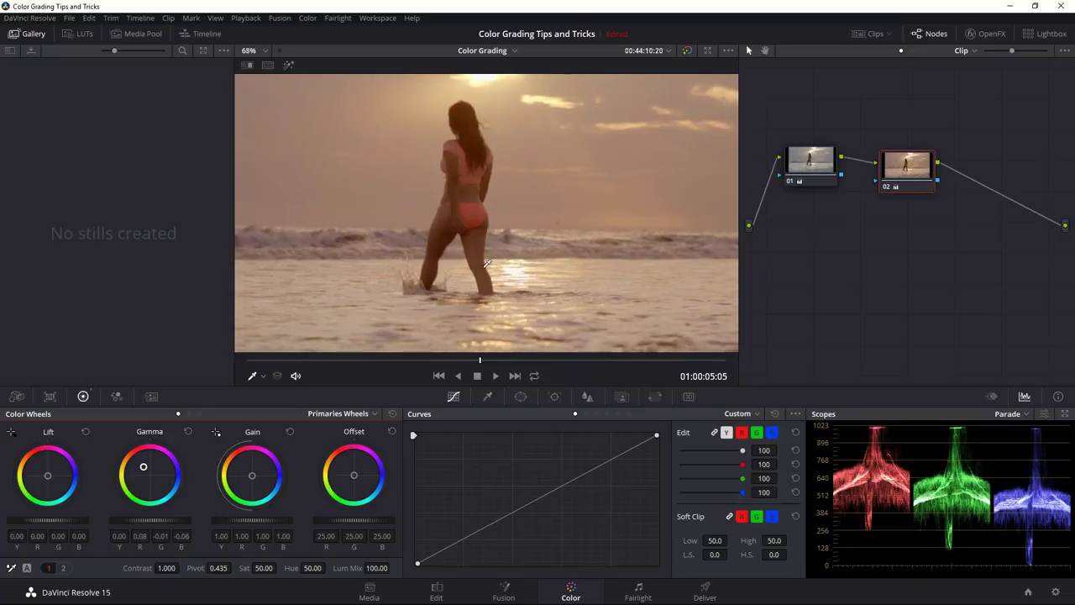
scroll(486, 264, "down", 2)
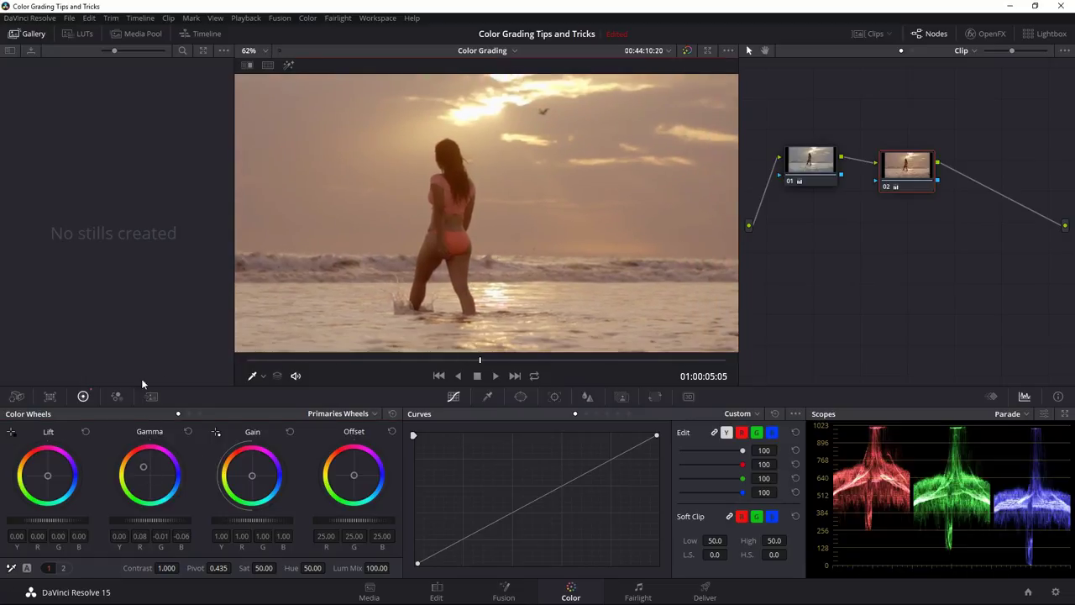
left_click_drag(143, 468, 145, 467)
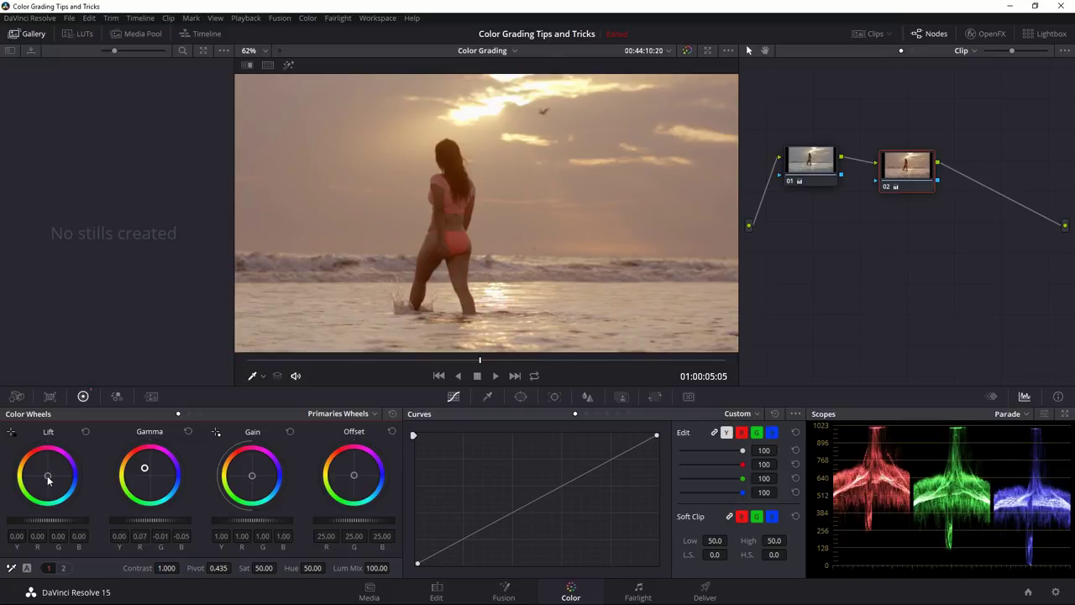
Shift node 02's Lift toward blue at red -0.04, green 0.01, blue 0.07, and set Gamma to red 0.05, green -0.04, blue -0.06
left_click_drag(48, 480, 52, 480)
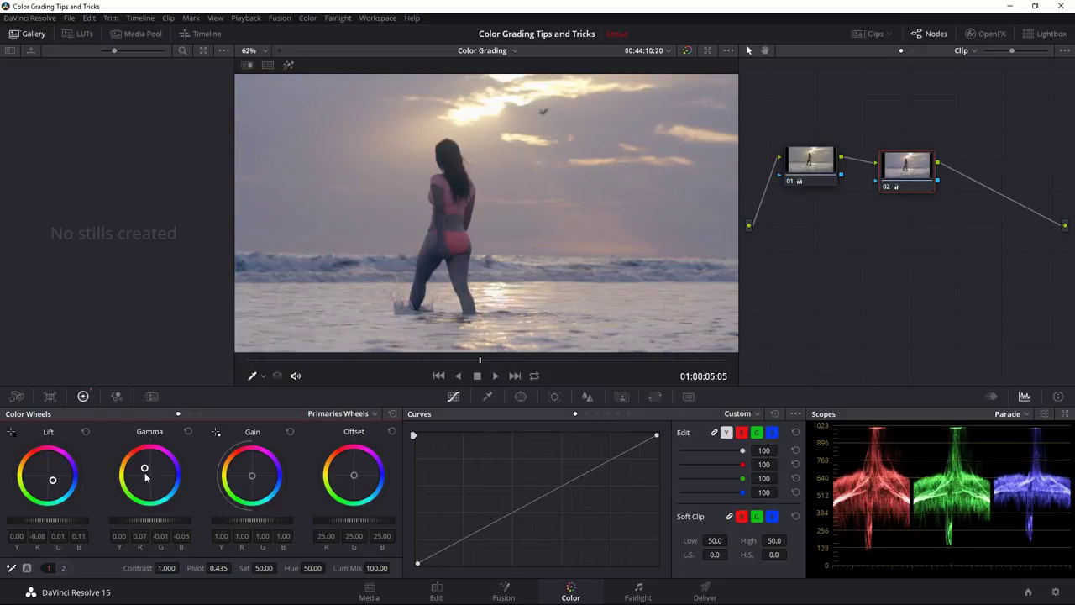
left_click_drag(144, 467, 143, 464)
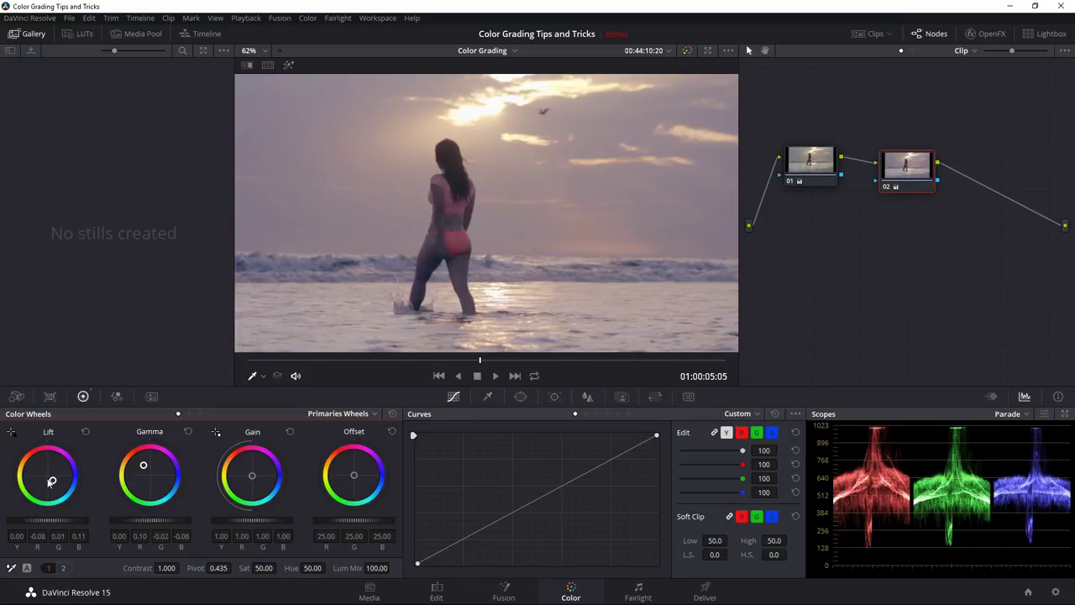
left_click_drag(52, 480, 51, 479)
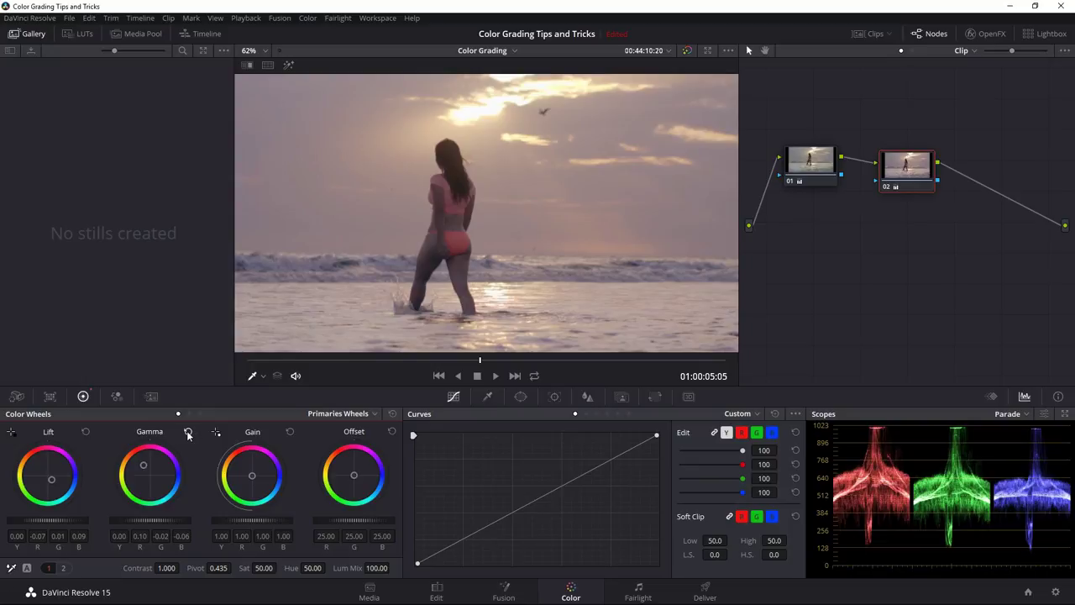
key("shift+Home")
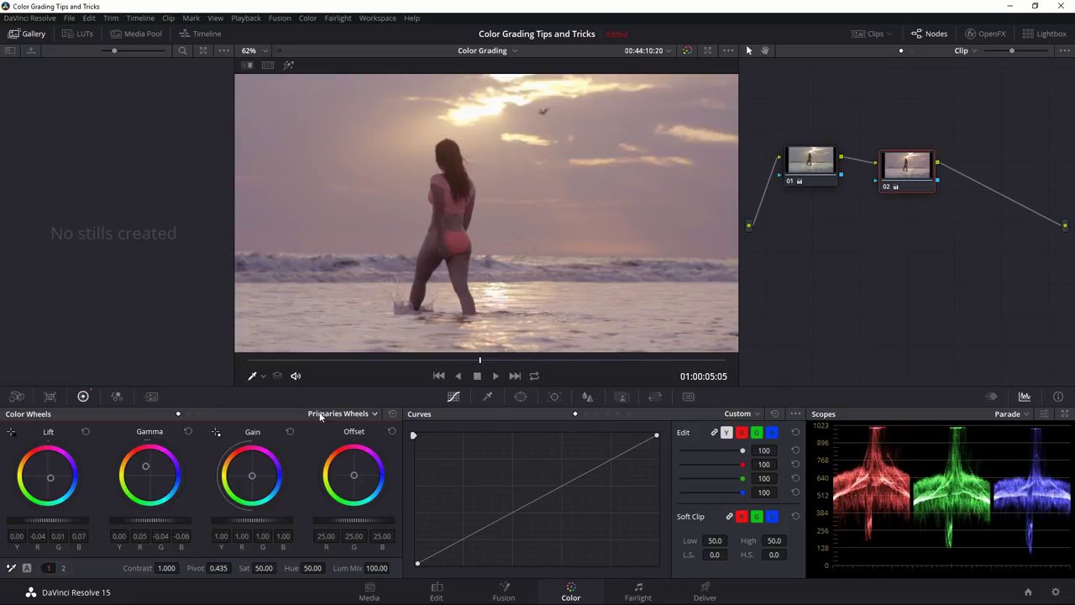
Compare the whole frame with node 02 disabled and enabled
left_click(249, 51)
left_click(256, 71)
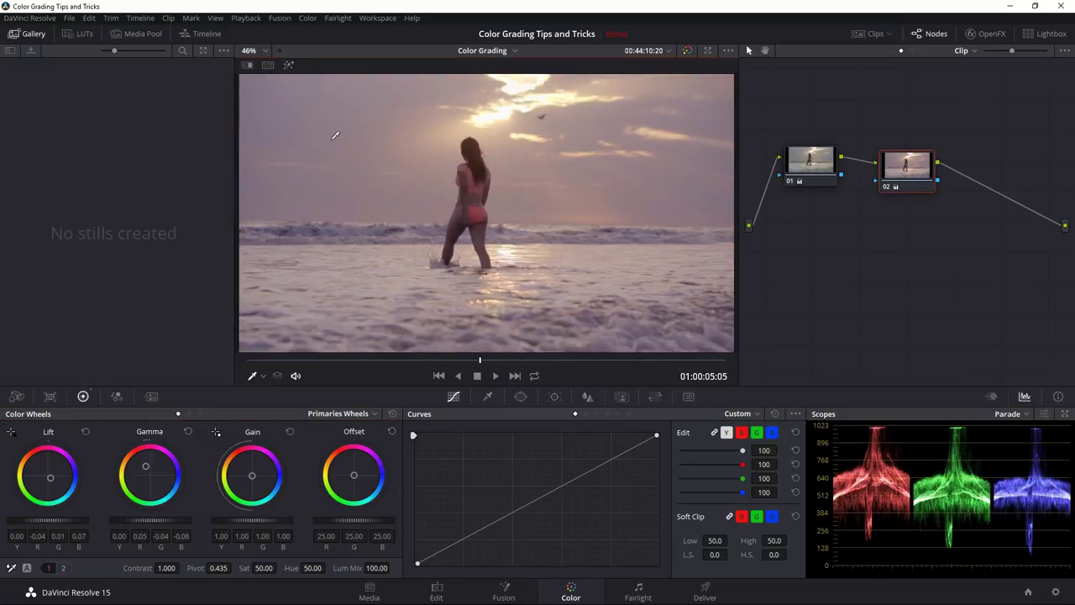
left_click(886, 187)
left_click(886, 188)
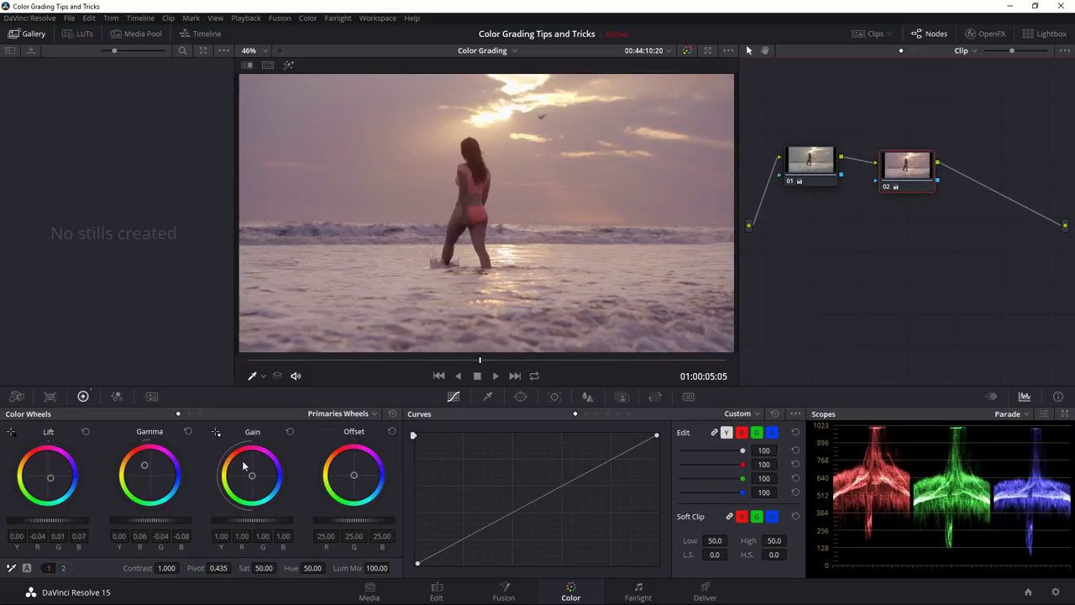
Warm node 02's Gain to red 1.07, green 0.97, blue 0.90, and play the graded beach clip in an enlarged viewer
left_click_drag(244, 466, 243, 466)
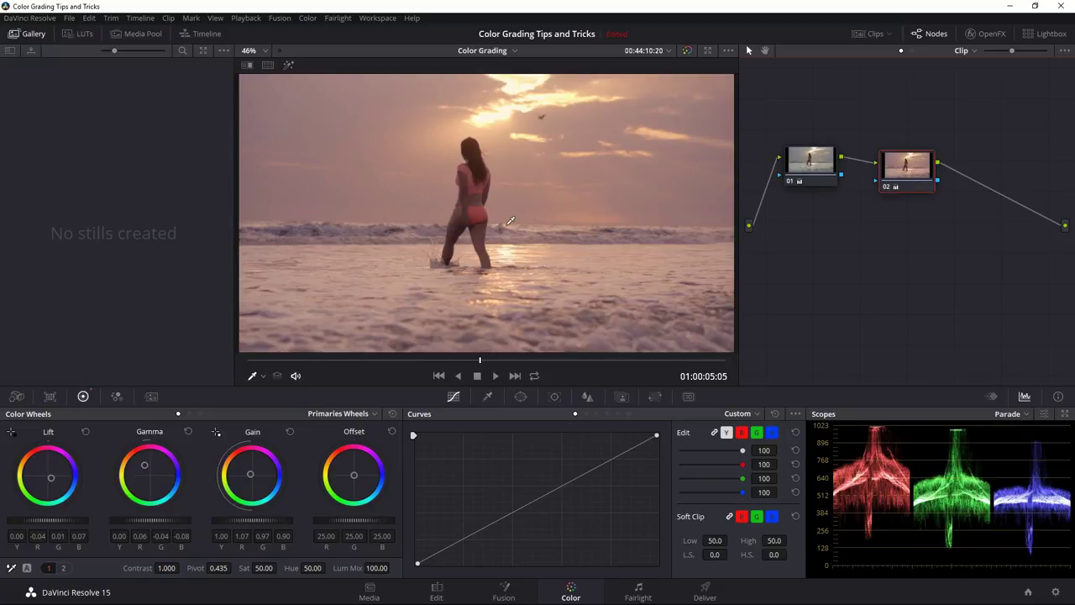
key("alt+f")
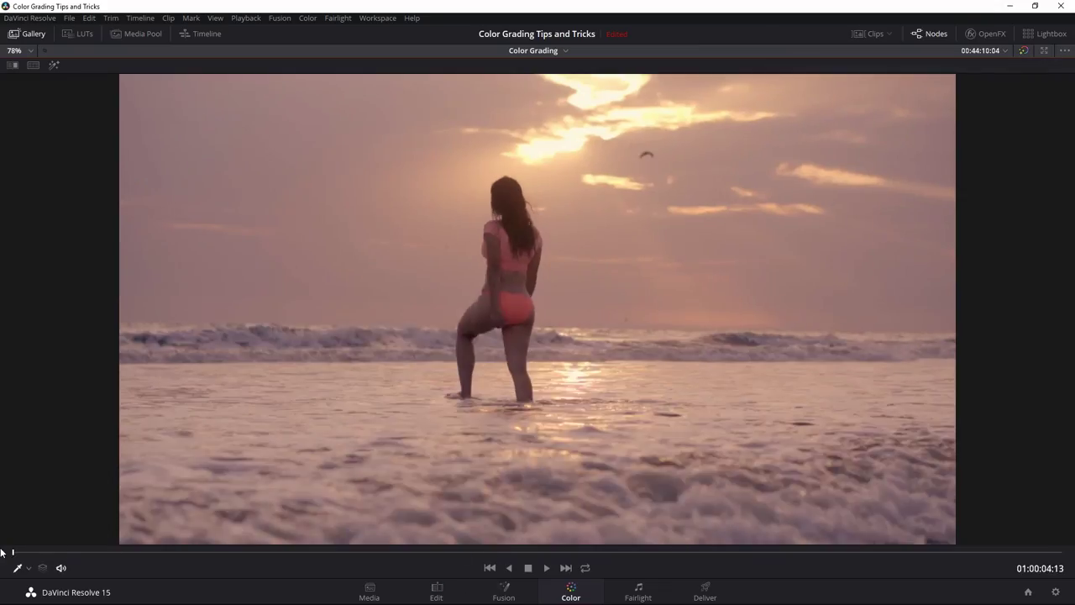
left_click(547, 568)
key("ctrl+f")
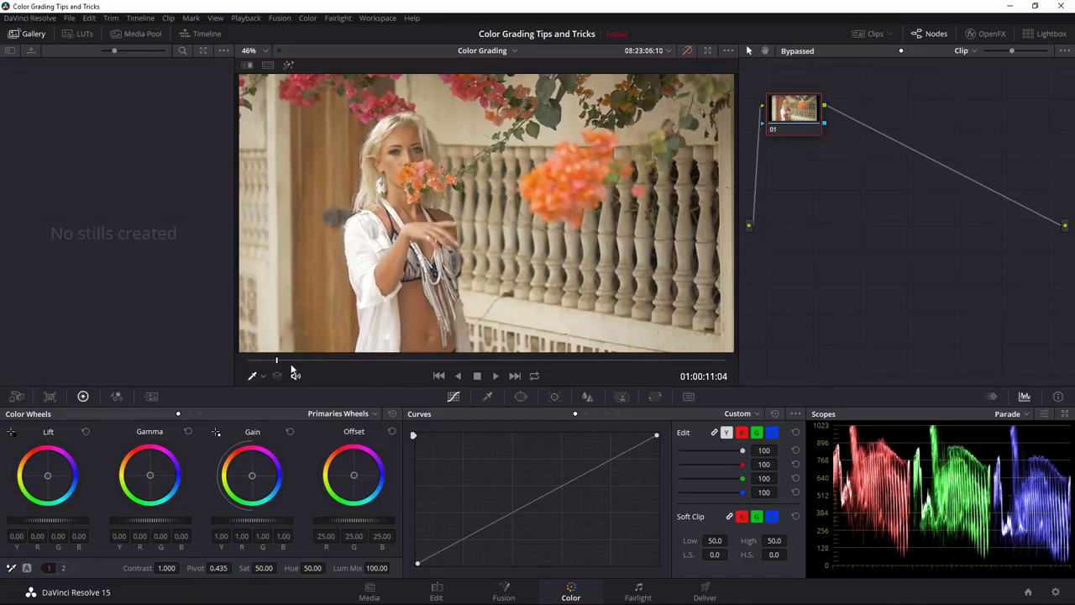
Move the playhead to the first frame of the flower-wall clip and set the scopes to Waveform
left_click_drag(292, 370, 239, 360)
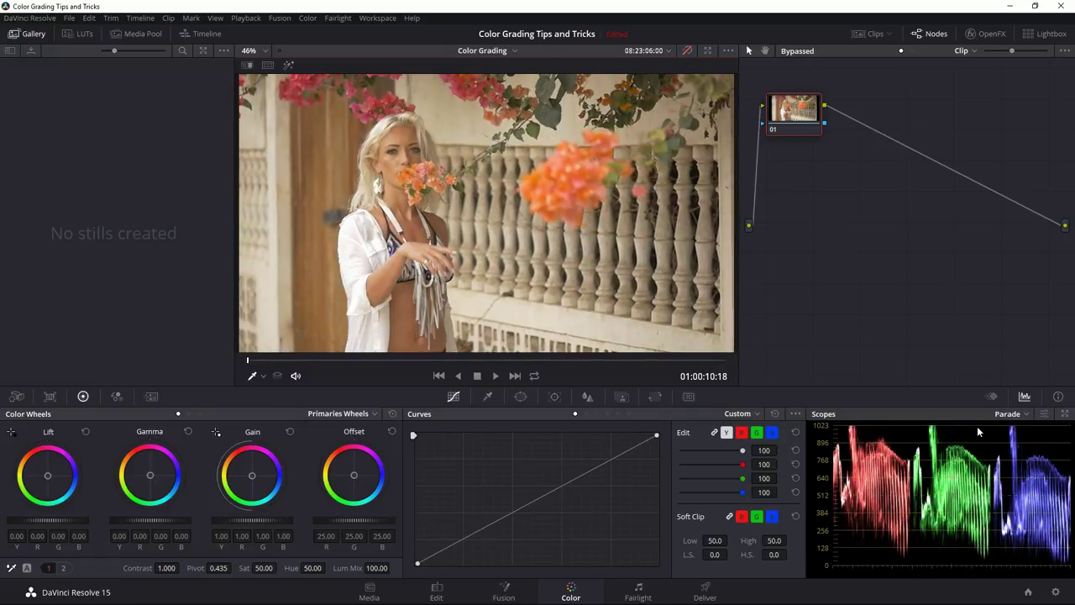
left_click(1016, 414)
left_click(1022, 444)
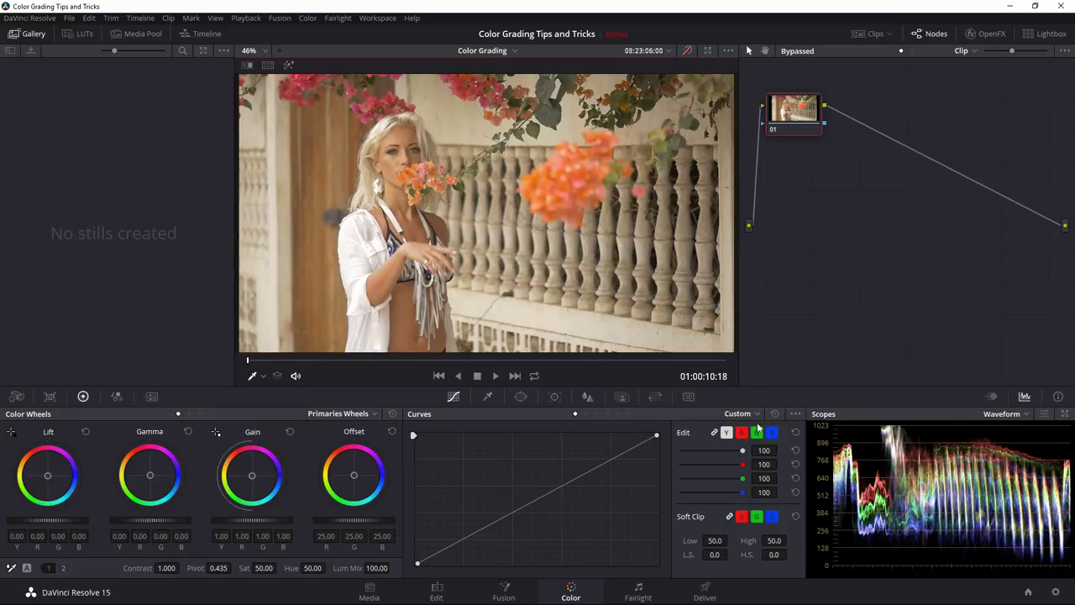
Review the flower-wall clip, park the playhead at 01:00:14:05, and turn off the grade bypass
left_click_drag(249, 360, 518, 361)
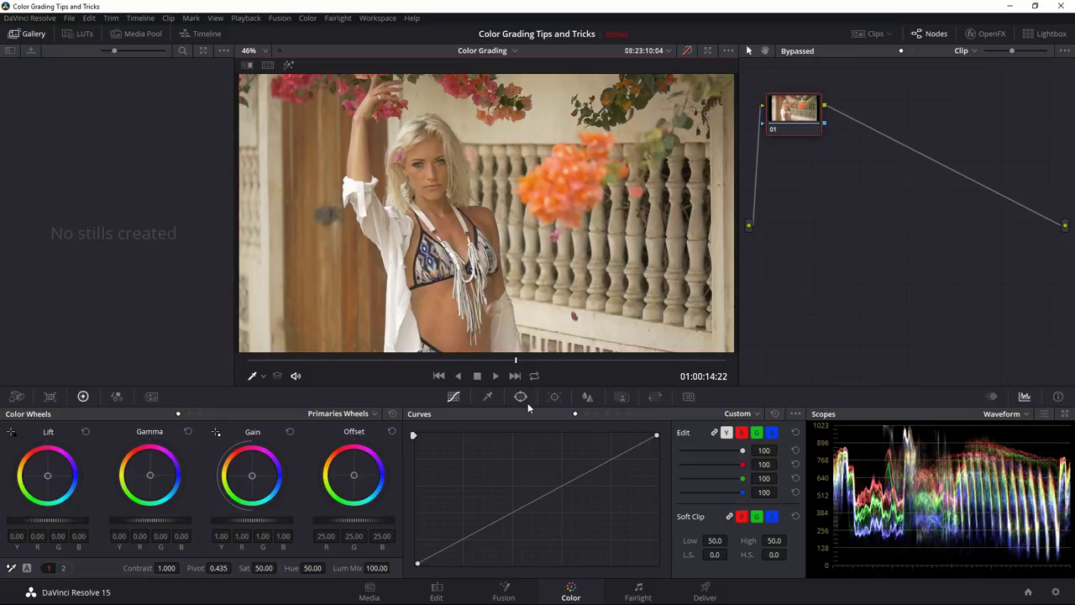
left_click_drag(517, 363, 443, 354)
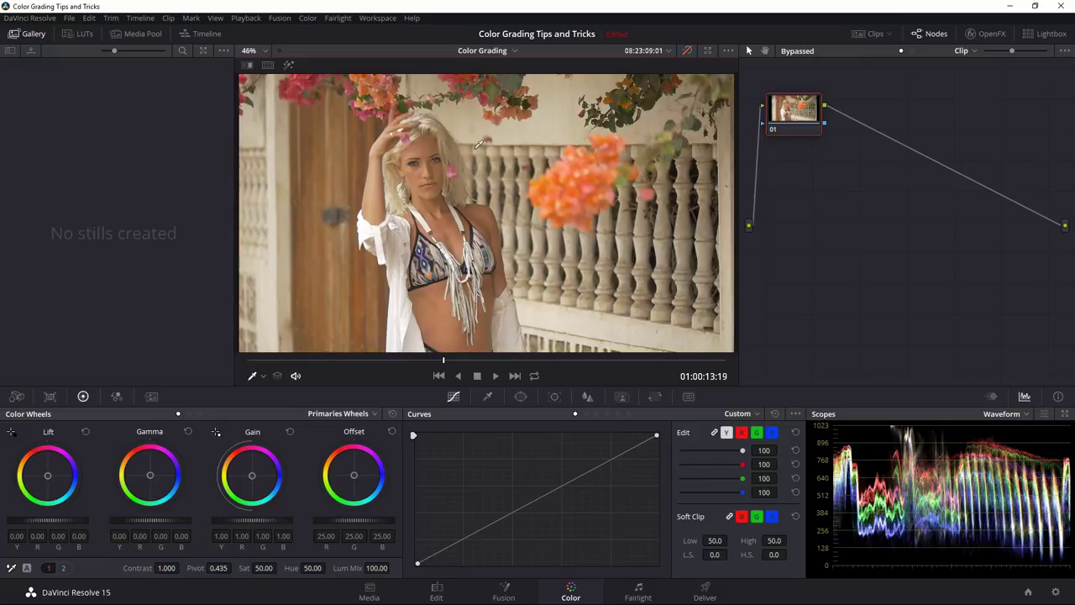
key("space")
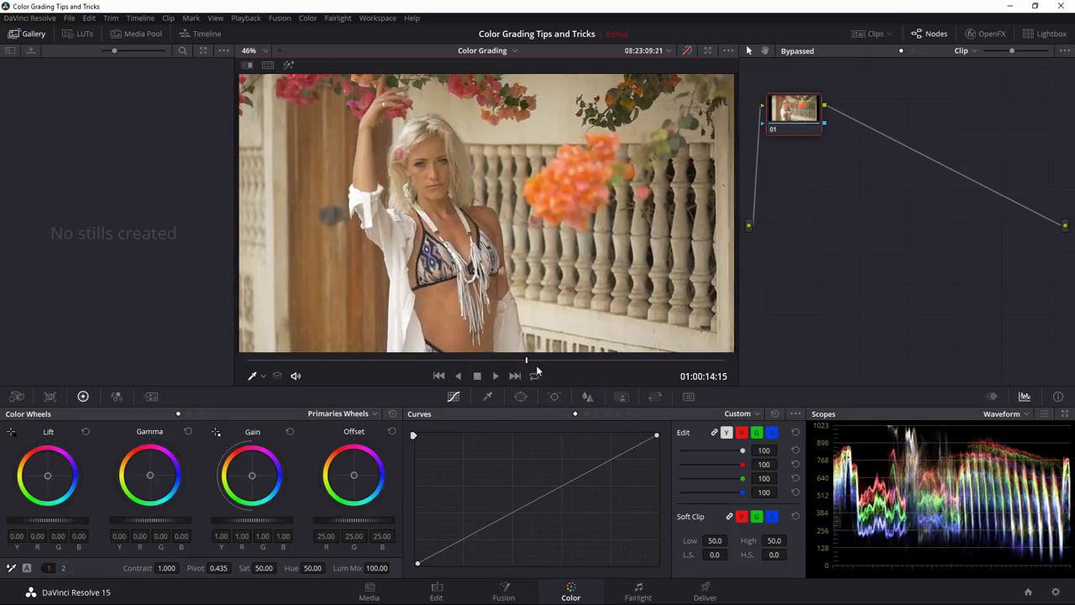
mouse_move(468, 366)
left_mouse_down()
mouse_move(311, 358)
mouse_move(480, 359)
mouse_move(469, 353)
left_mouse_up()
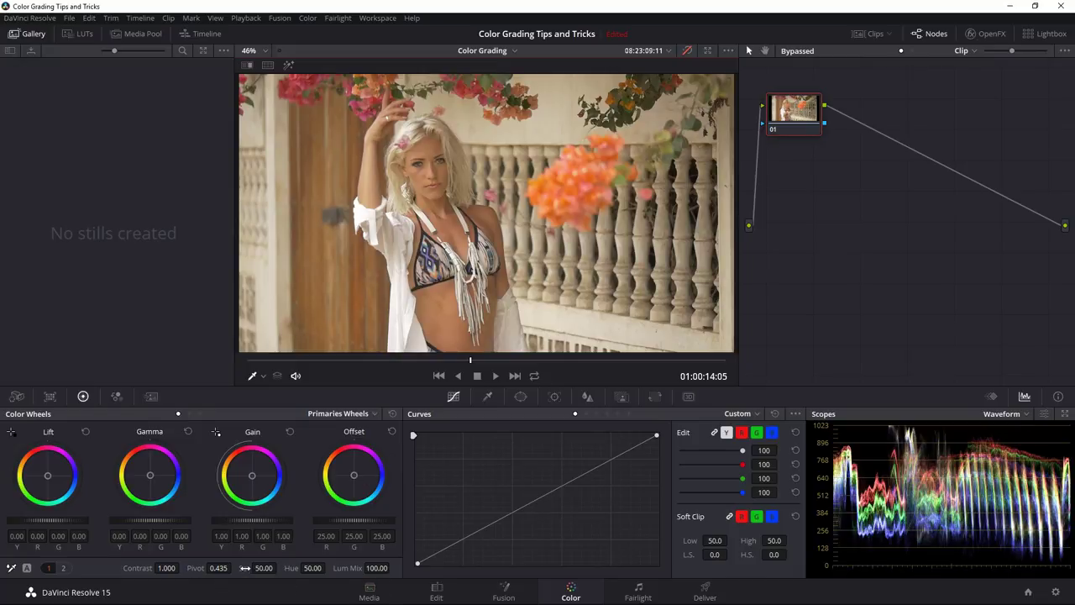
key("shift+d")
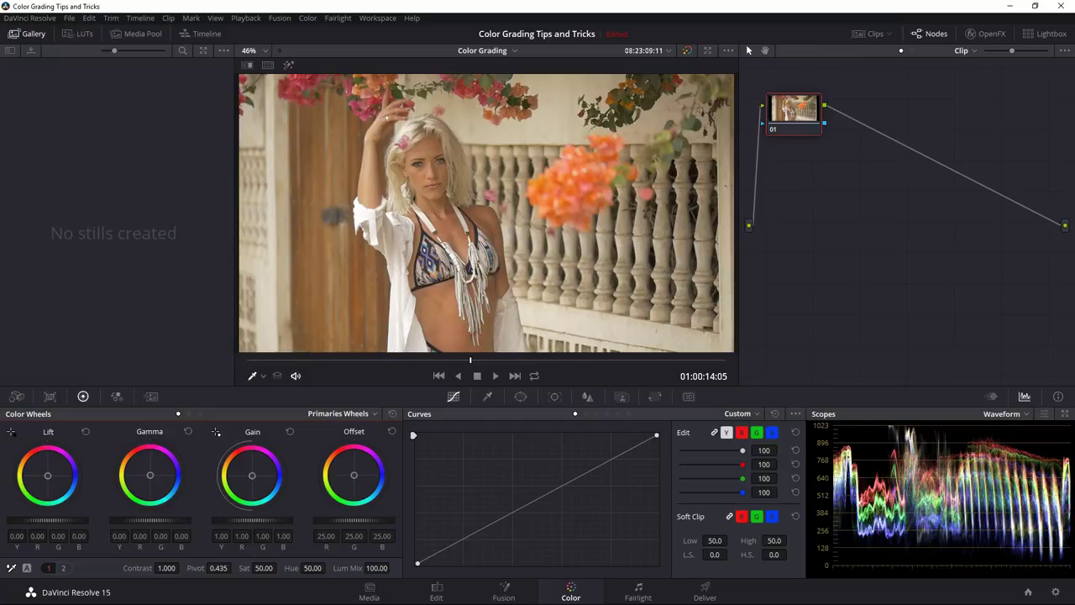
Try node 01's saturation at 100 and 83.20, and undo the saturation change
scroll(279, 568, "up", 10)
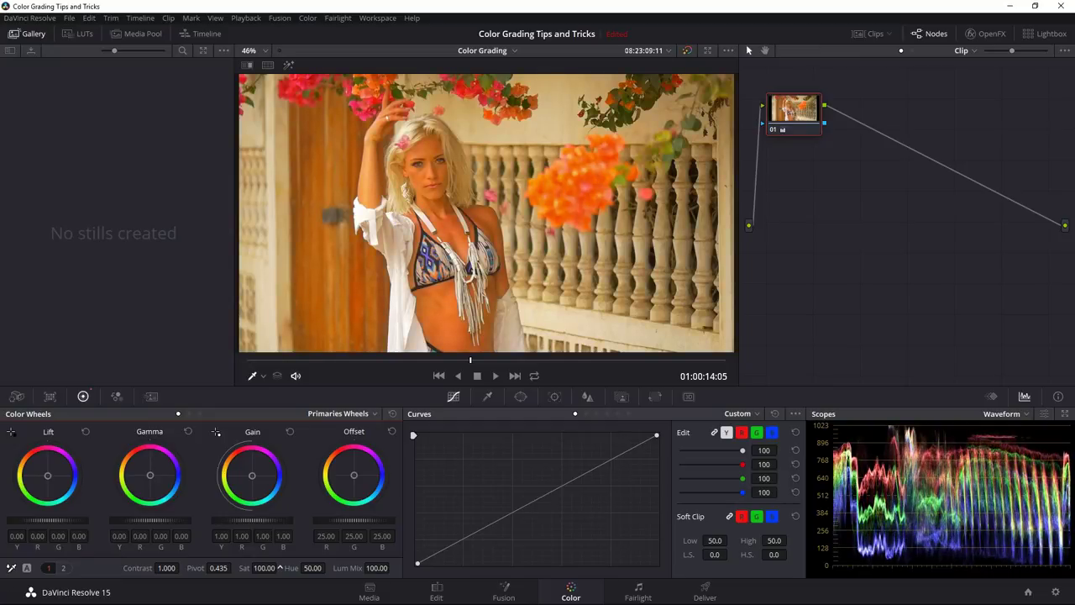
scroll(279, 568, "down", 4)
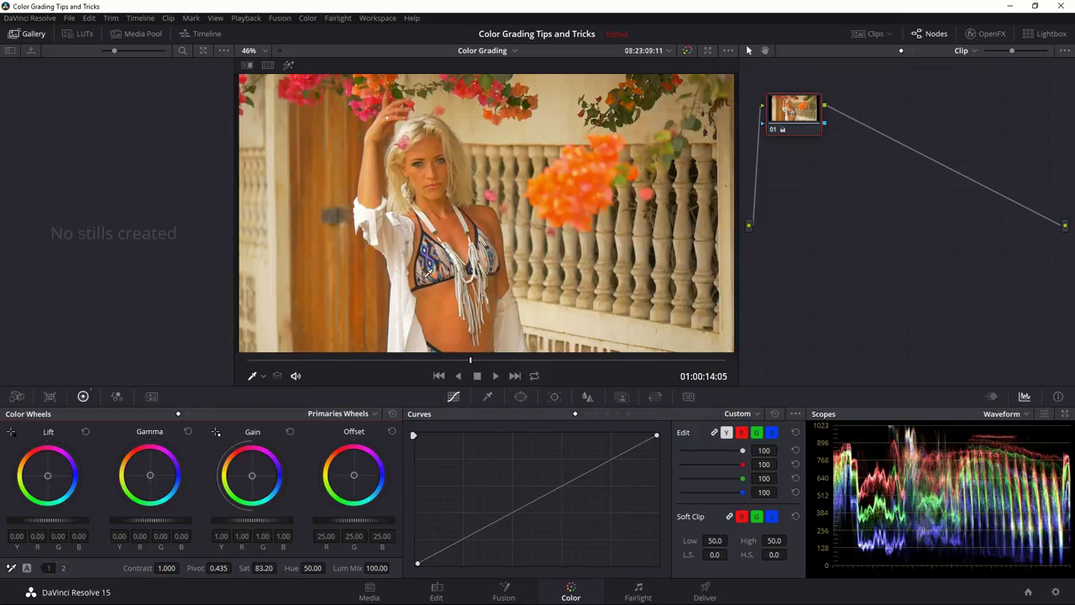
key("ctrl+z")
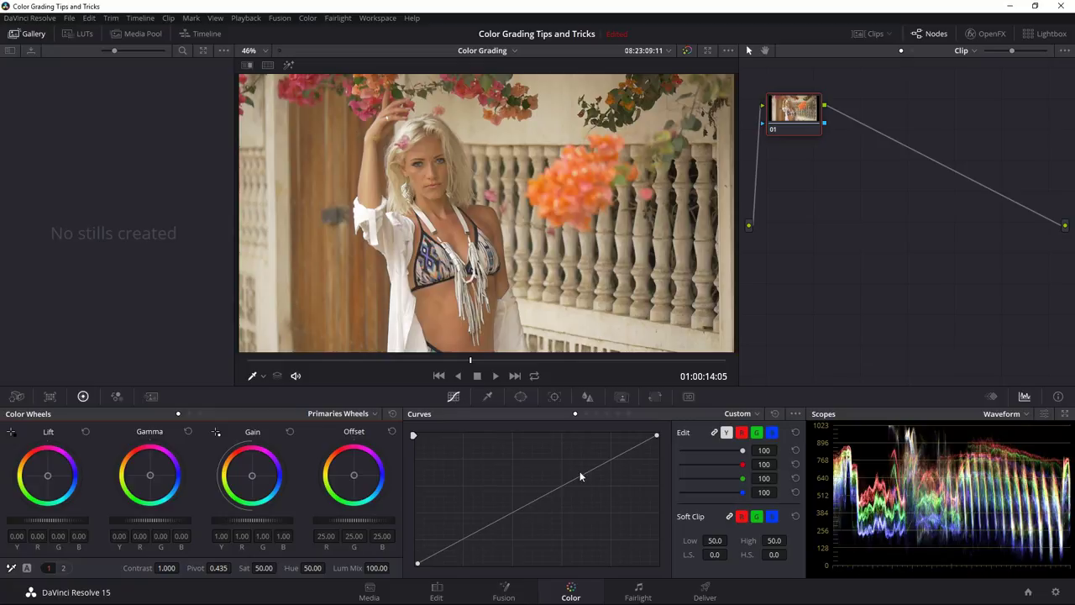
Try raising the midtones of the blue curve alone, remove its point, and gang the curve channels again
left_click(742, 432)
left_click(756, 433)
left_click(771, 432)
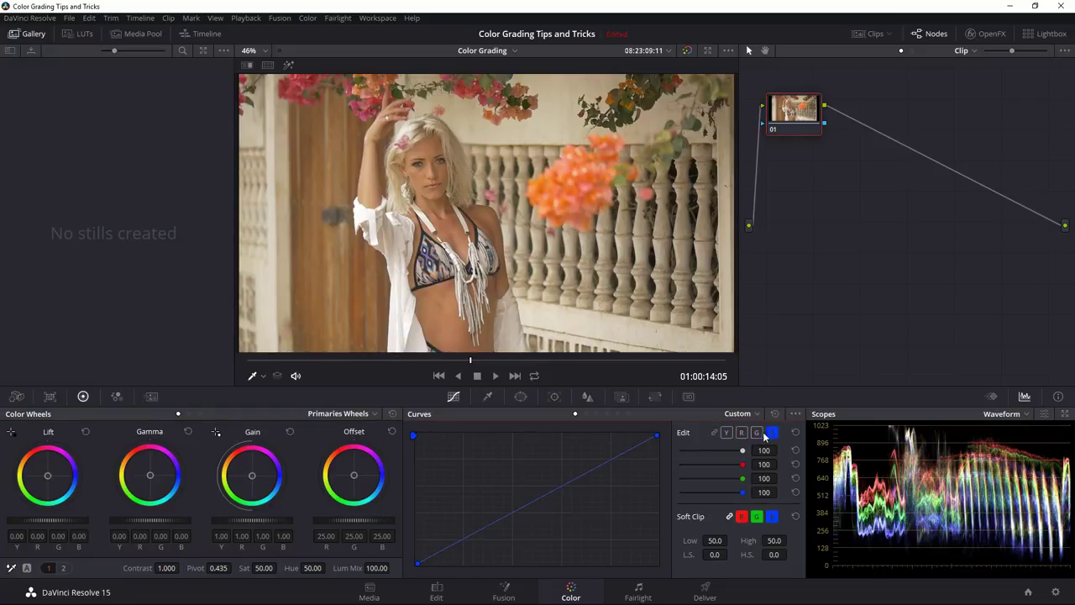
left_click_drag(524, 502, 534, 480)
right_click(533, 480)
left_click(714, 433)
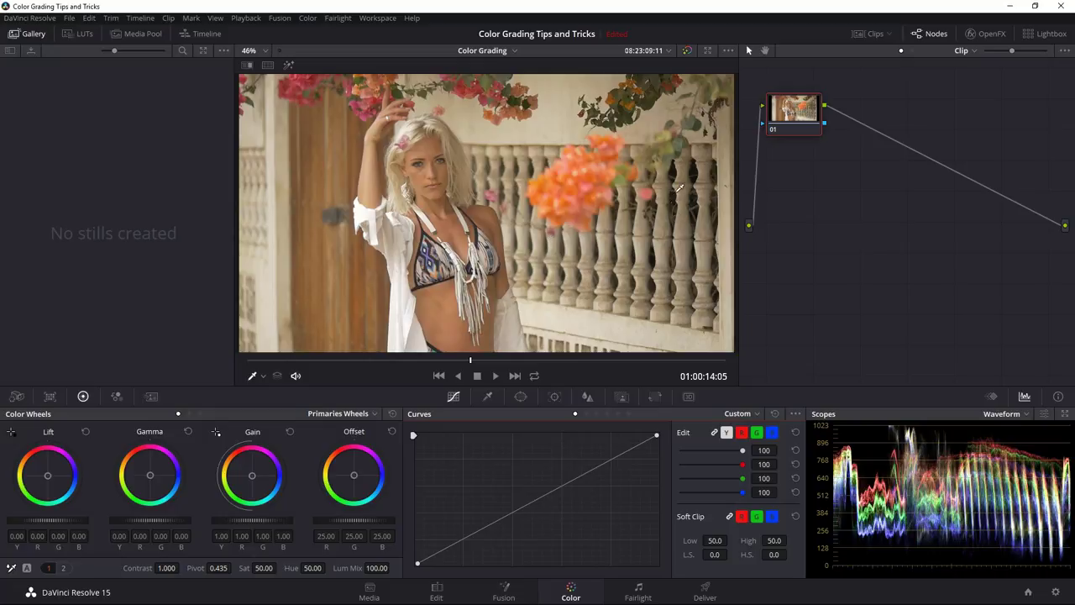
Anchor the ganged custom curve in the upper midtones and pull a shadow point down to deepen the dark areas
left_click(553, 491)
left_click(464, 538)
left_click_drag(464, 538, 466, 546)
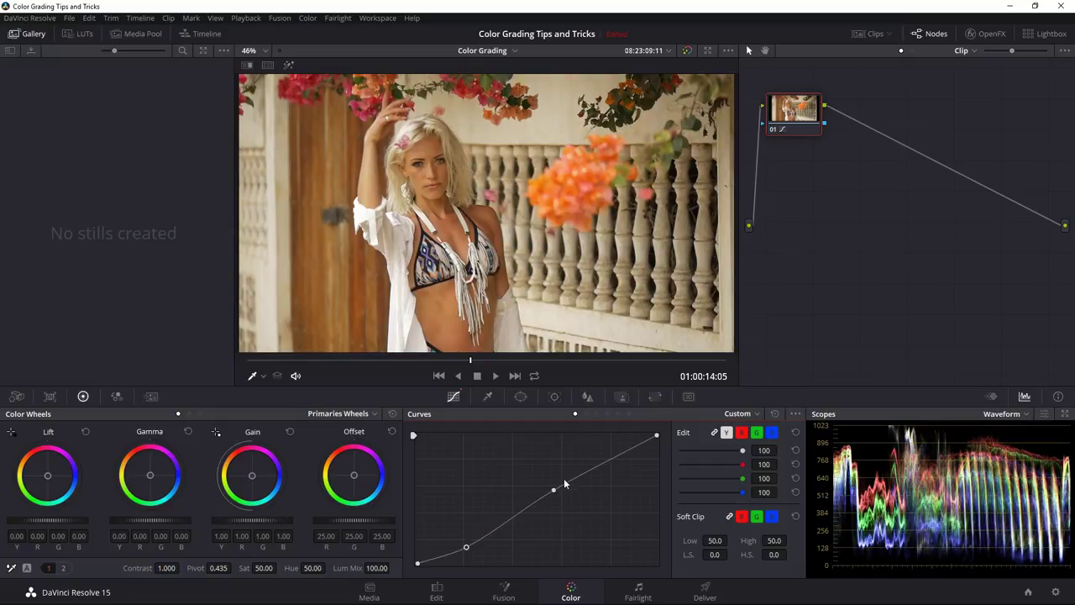
Add a midtone point to the custom curve, fine-tune the upper point, and ease the shadow point slightly upward
left_click_drag(518, 512, 559, 483)
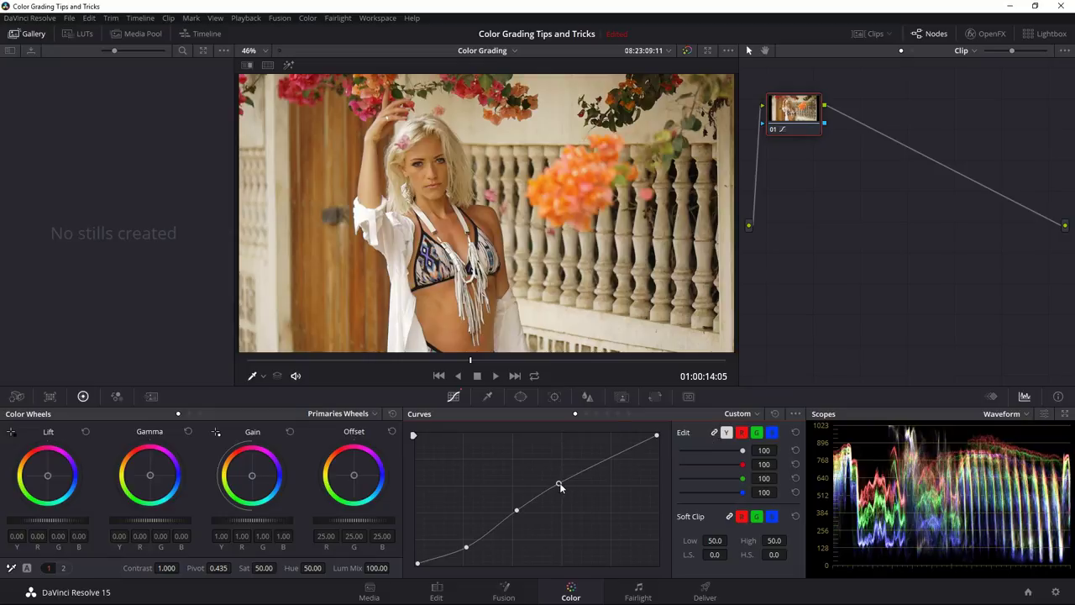
left_click_drag(559, 486, 520, 510)
left_click(517, 509)
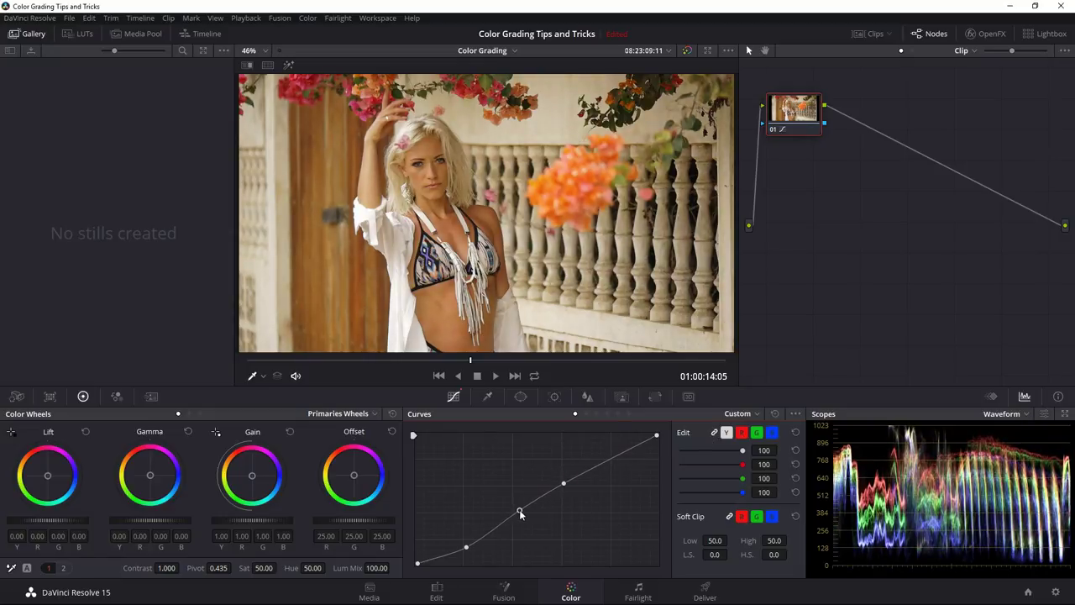
left_click(465, 542)
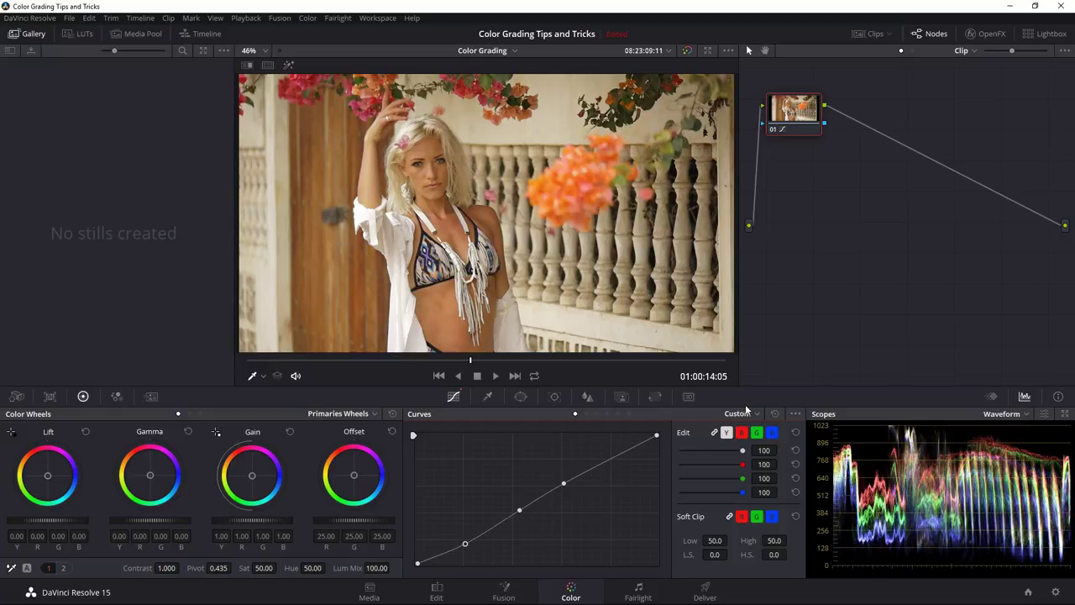
Compare the frame with the grade bypassed and active, inspect the woman up close, and fit the frame back into the viewer
key("shift+d")
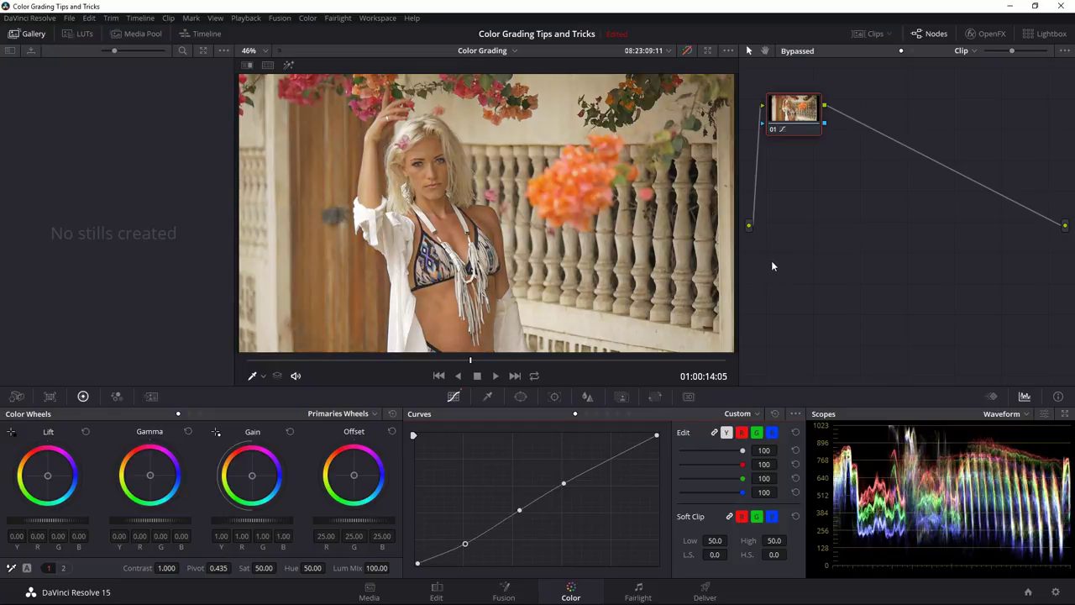
key("shift+d")
scroll(487, 259, "up", 2)
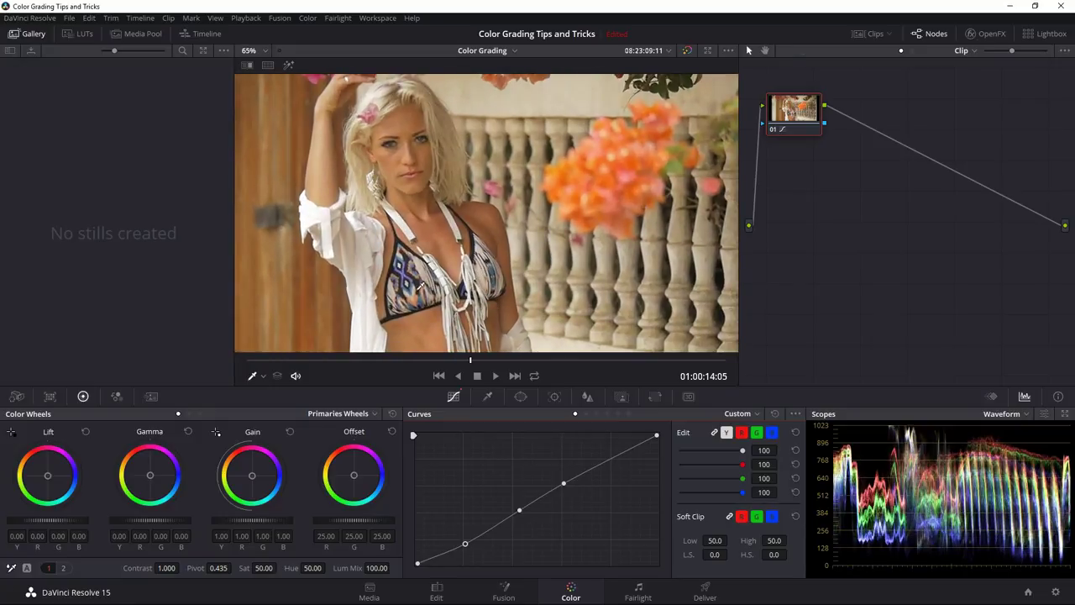
scroll(519, 303, "down", 2)
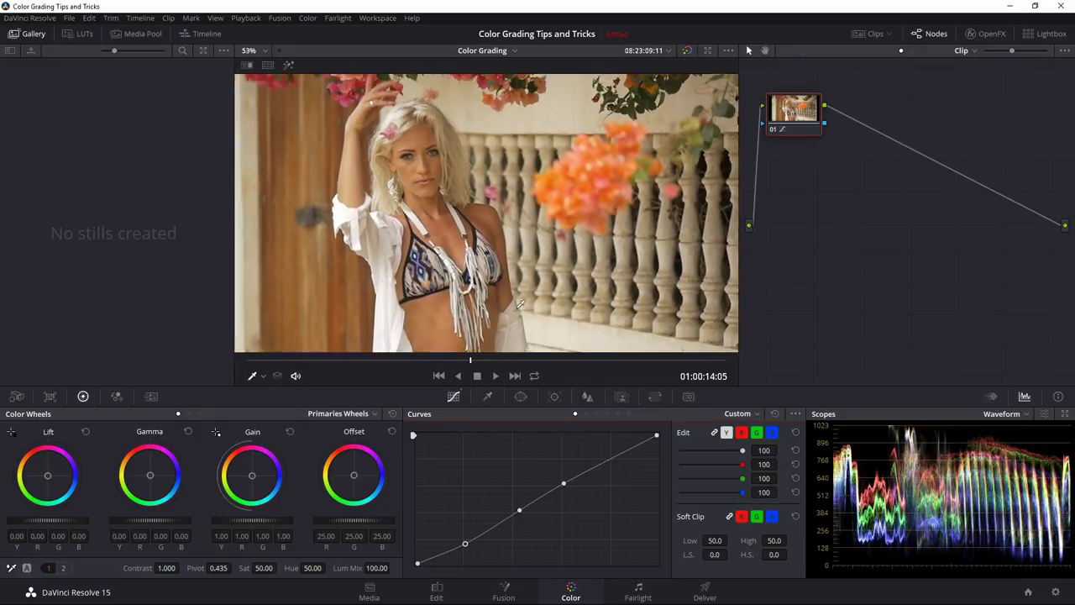
left_click(249, 50)
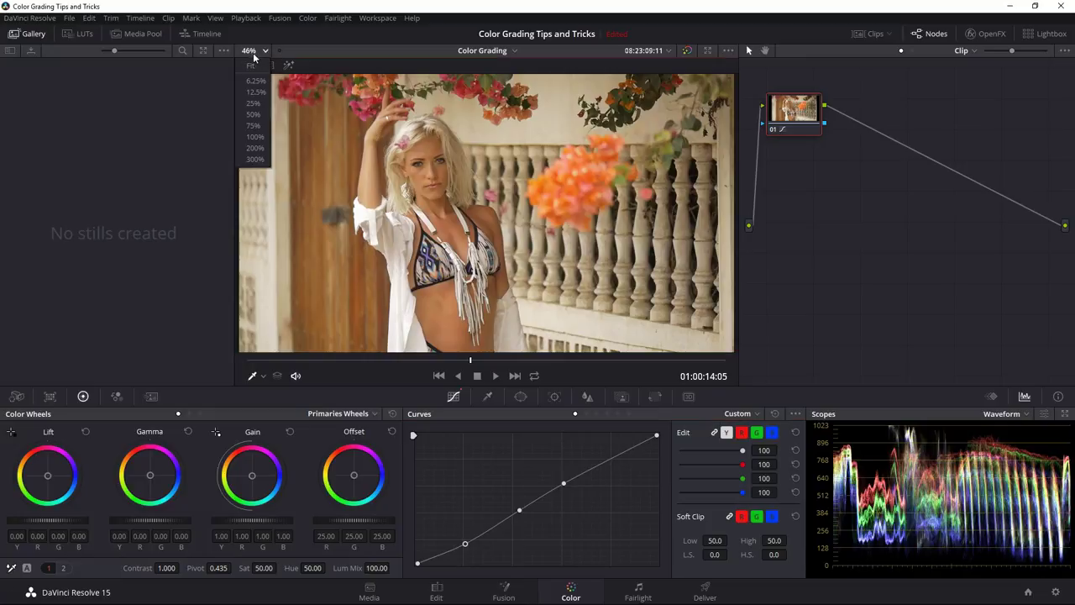
left_click(252, 70)
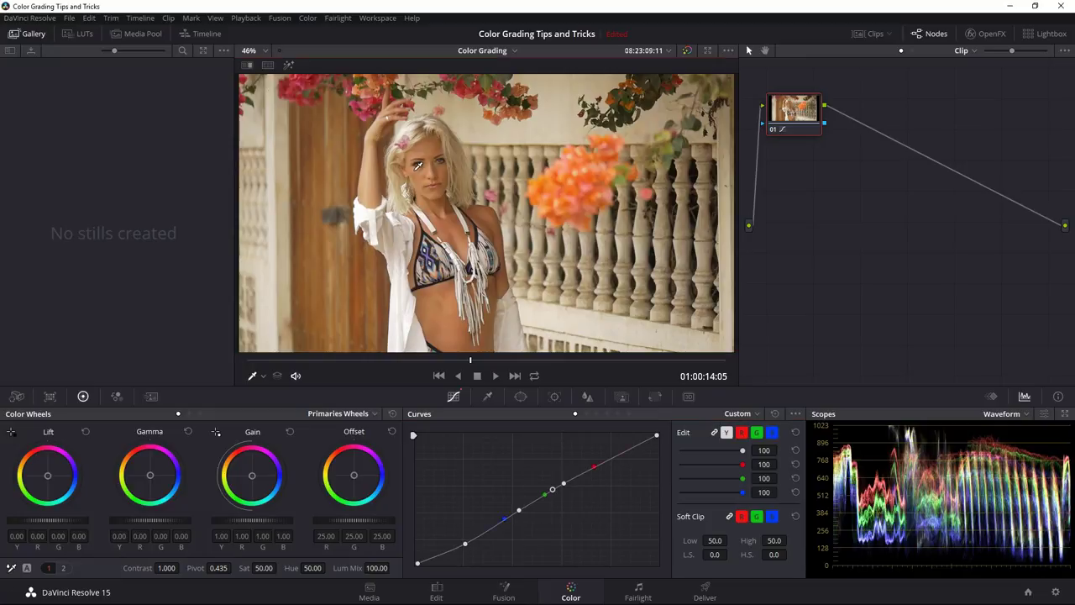
scroll(451, 176, "down", 1)
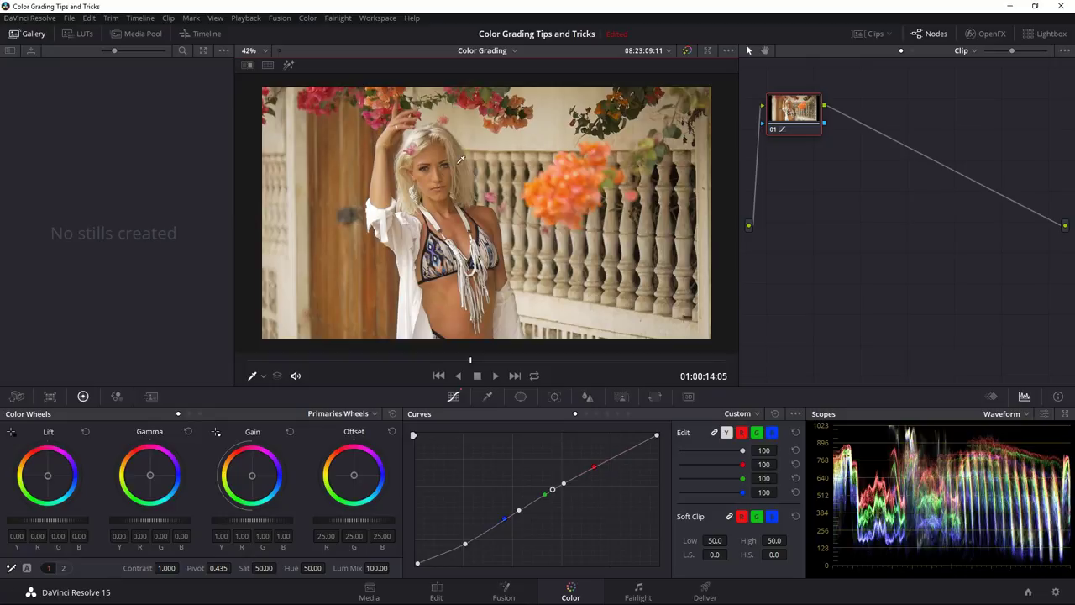
left_click(256, 51)
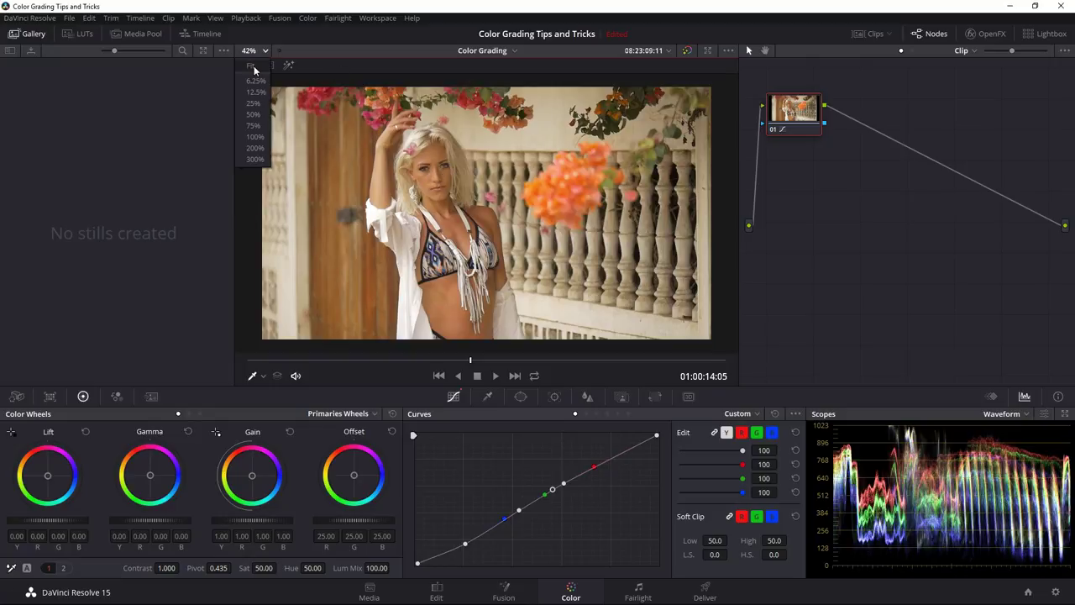
left_click(254, 69)
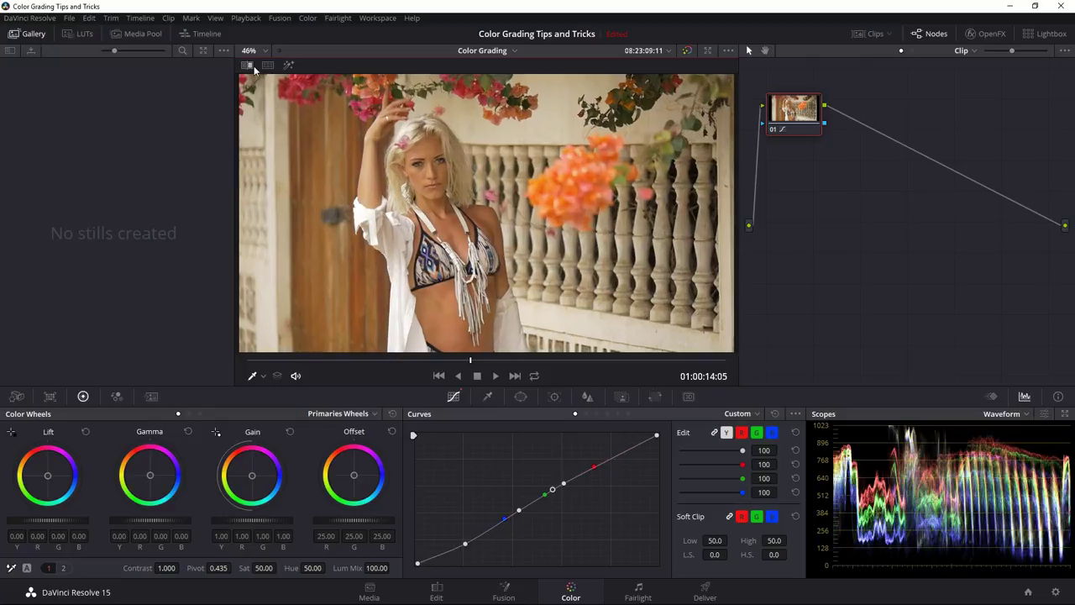
Ungang the custom curve channels so only Y is active, and switch the curves to Hue Vs Sat
left_click(716, 432)
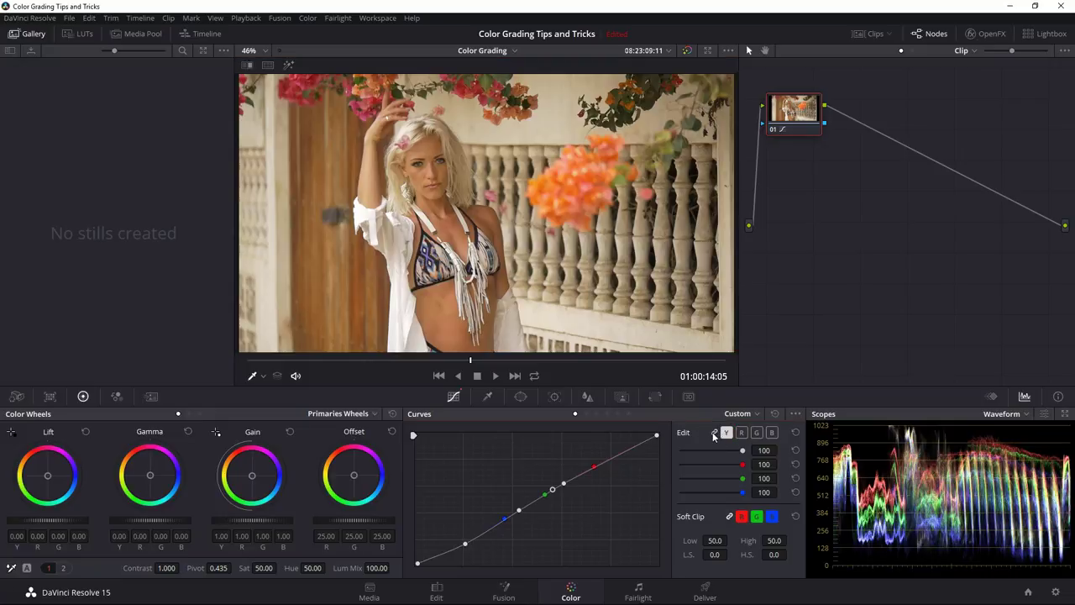
left_click(795, 413)
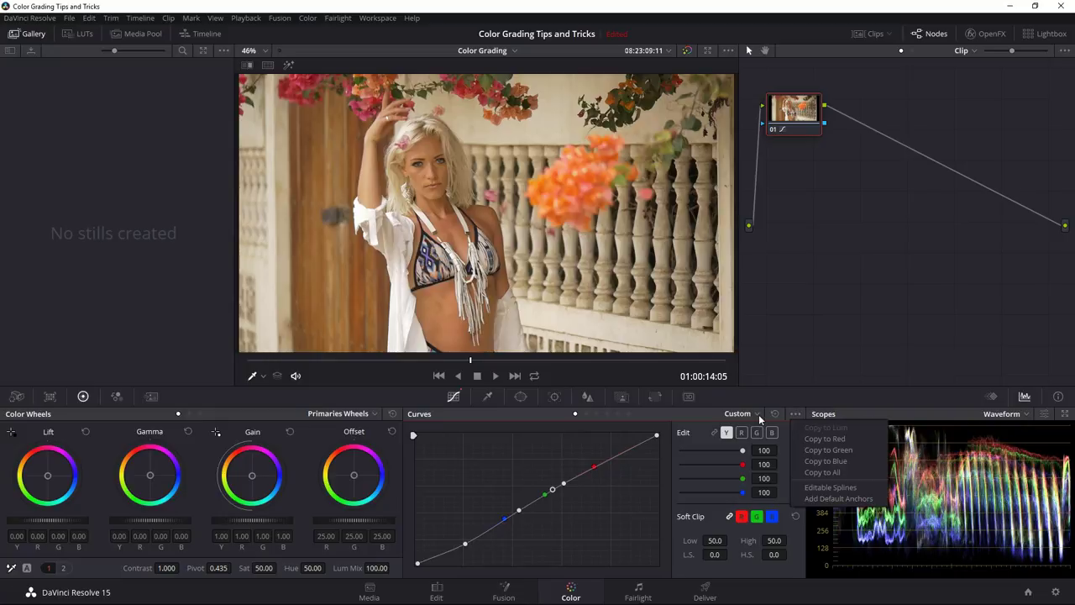
left_click(755, 414)
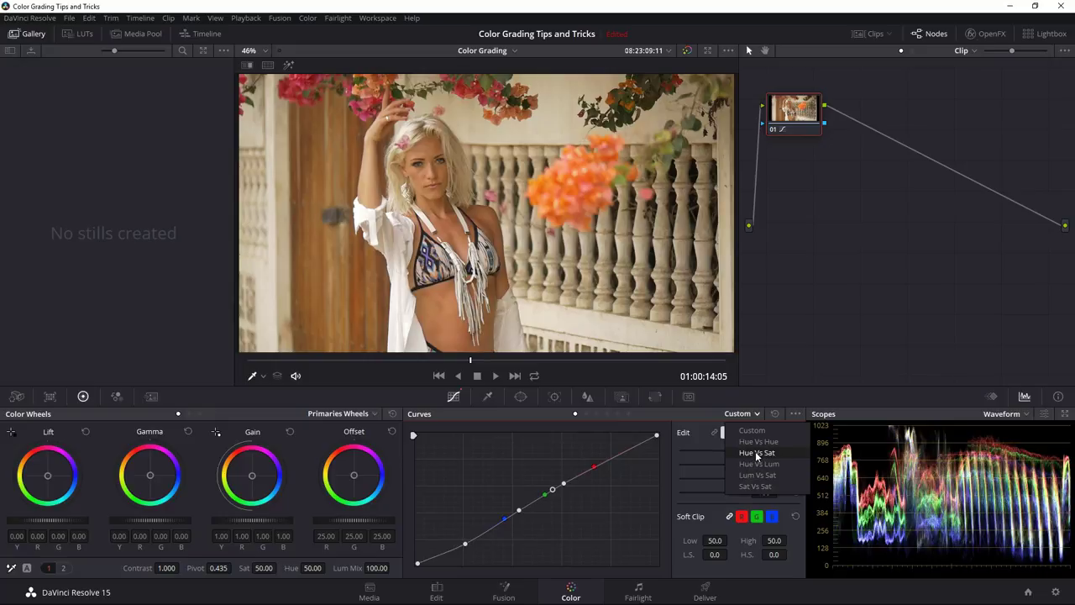
left_click(757, 454)
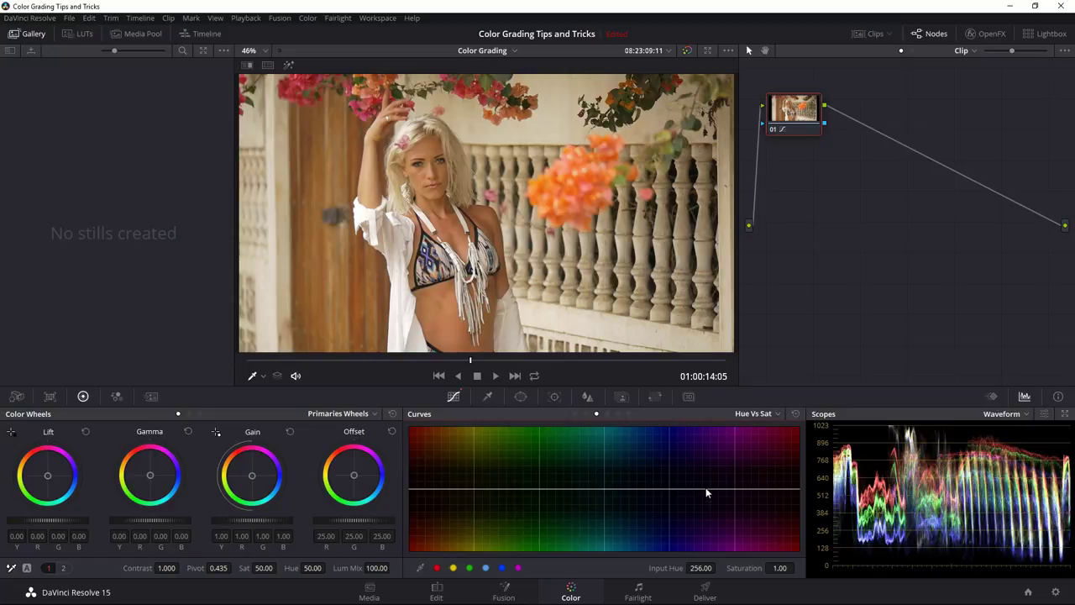
Try boosting only the green hues with three Hue Vs Sat points, and clear the points from the curve
left_click(506, 488)
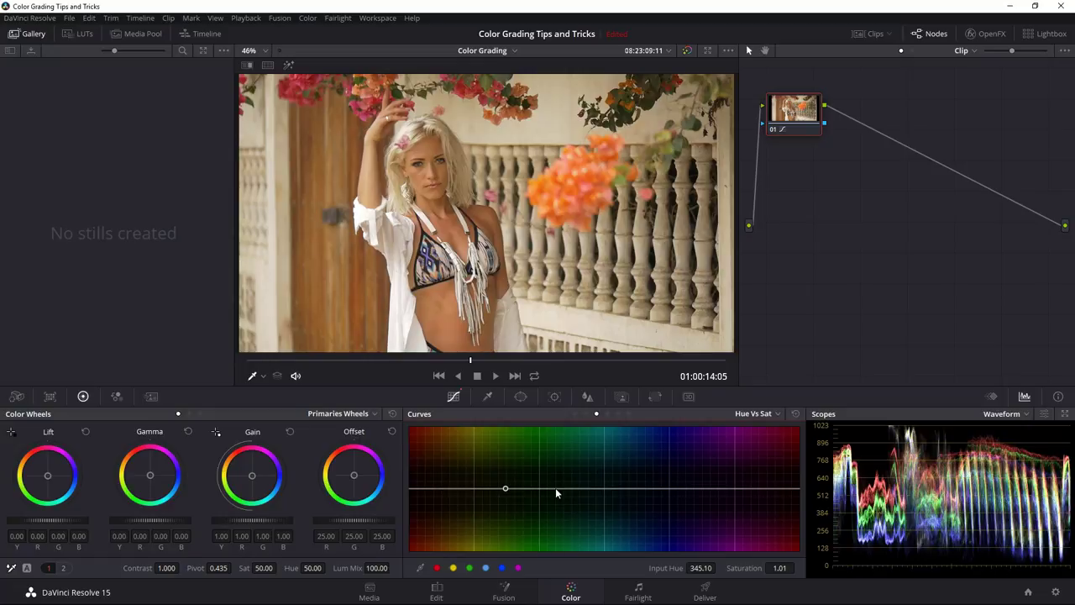
left_click(549, 488)
left_click(532, 488)
left_click_drag(532, 488, 528, 458)
right_click(528, 458)
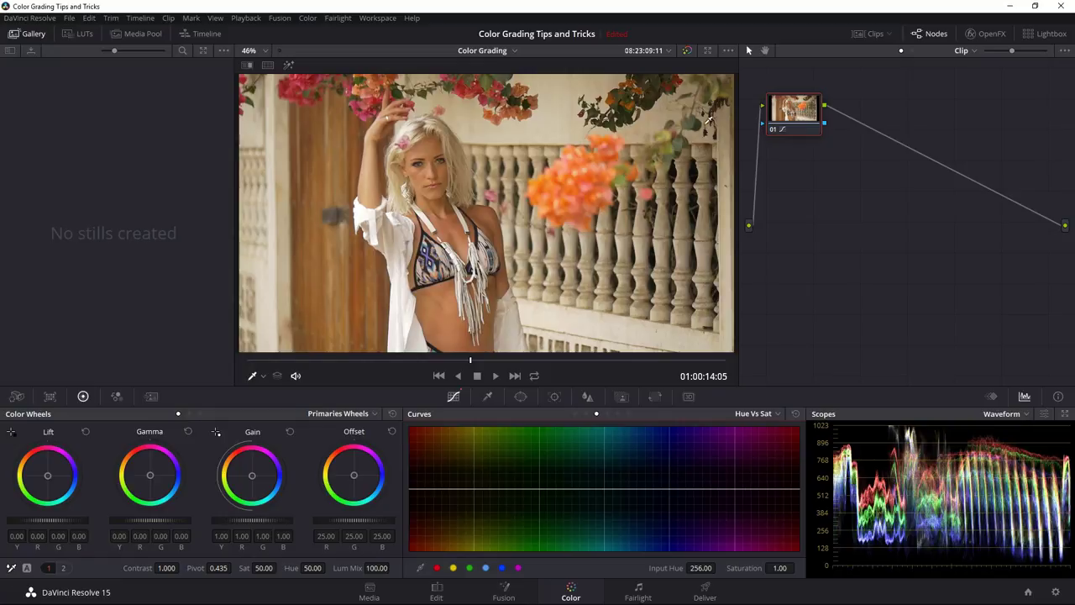
Sample the foliage, flowers and the woman's skin onto the Hue Vs Sat curve, and raise the skin hue at 278.15 to saturation 1.71
left_click(625, 176)
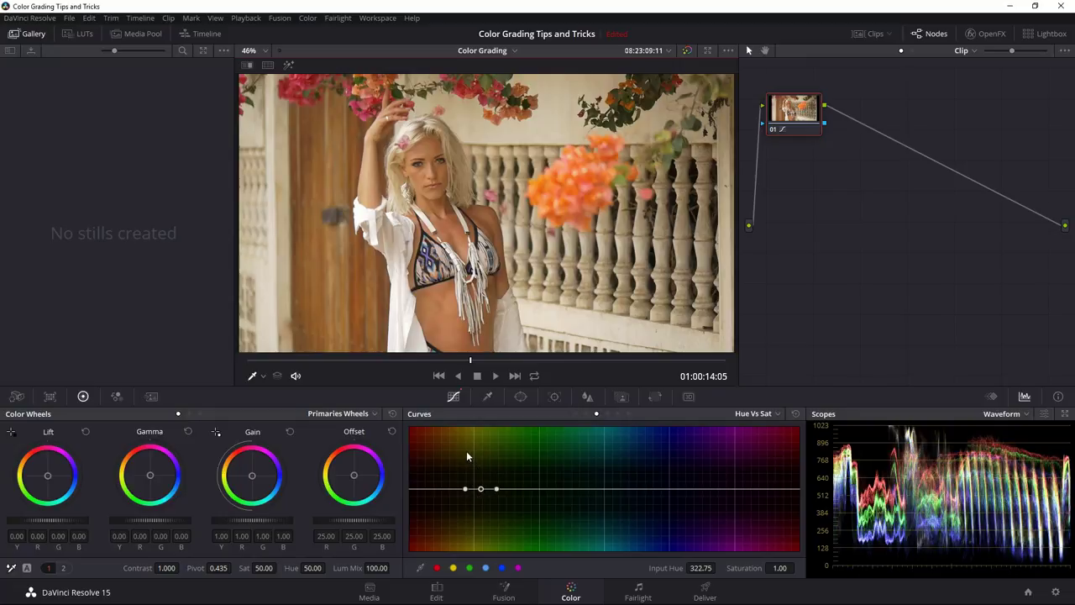
left_click(718, 87)
left_click(298, 87)
left_click(451, 222)
left_click_drag(431, 490, 433, 447)
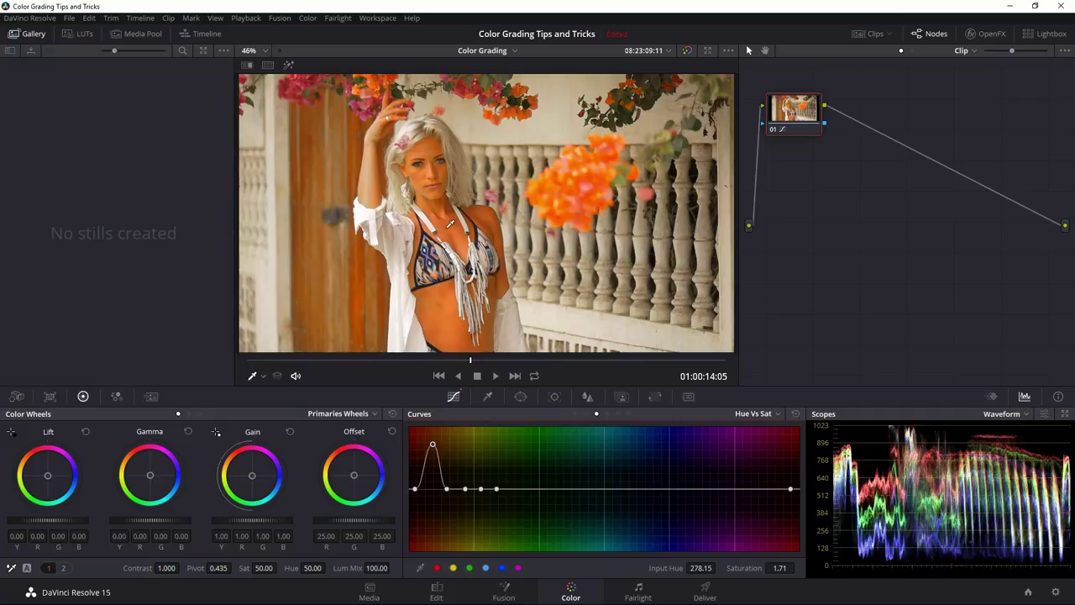
Return the skin hue to saturation 1.00, and raise the two middle foliage points, with hue 322.95 at saturation 1.91
left_click_drag(433, 443, 433, 493)
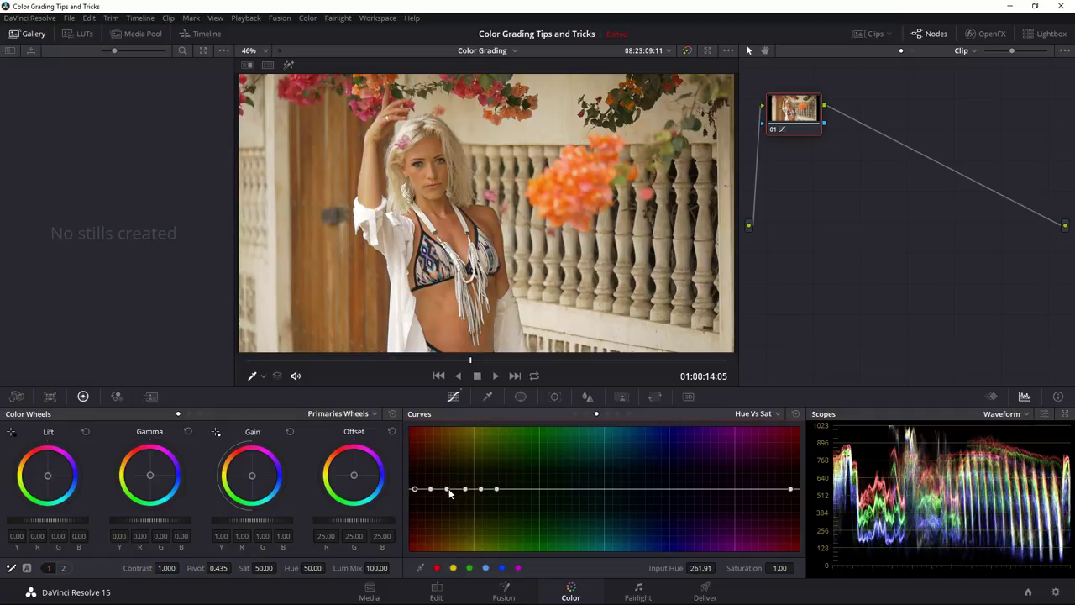
left_click_drag(450, 494, 466, 442)
left_click_drag(480, 489, 481, 433)
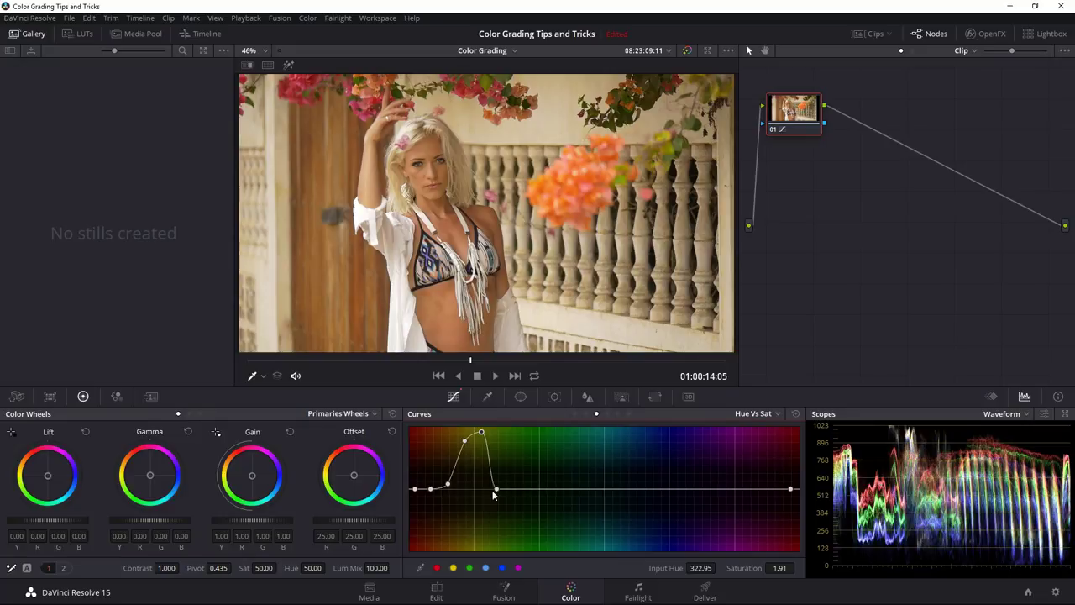
Boost the flowers' red and pink hues on the Hue Vs Sat curve, with hue 261.15 at saturation 1.58 and hue 239.00 at 1.45
left_click(414, 489)
left_click_drag(414, 490, 414, 451)
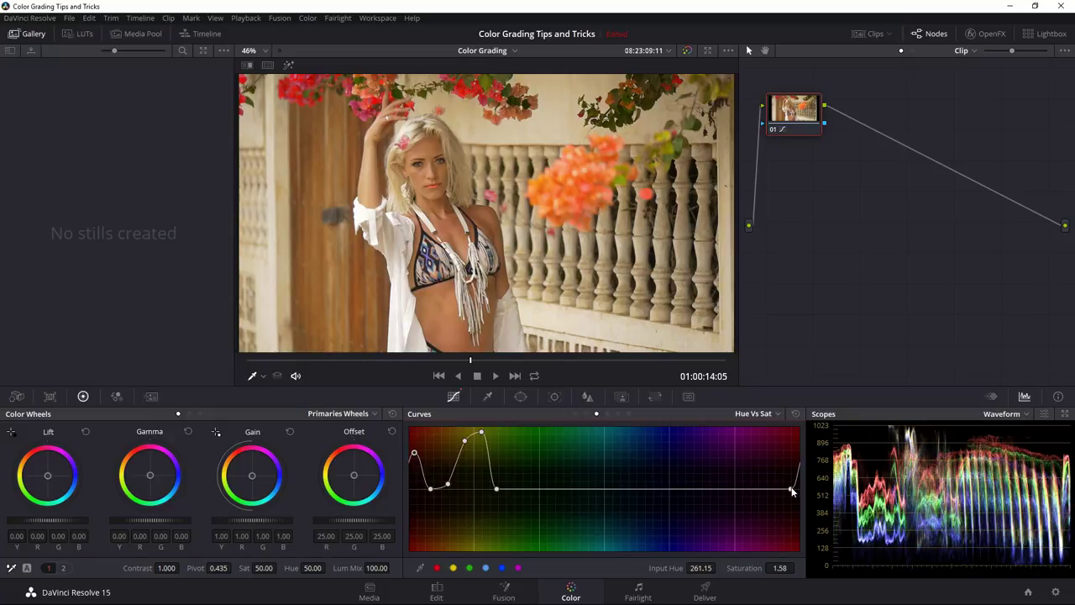
left_click_drag(792, 491, 781, 465)
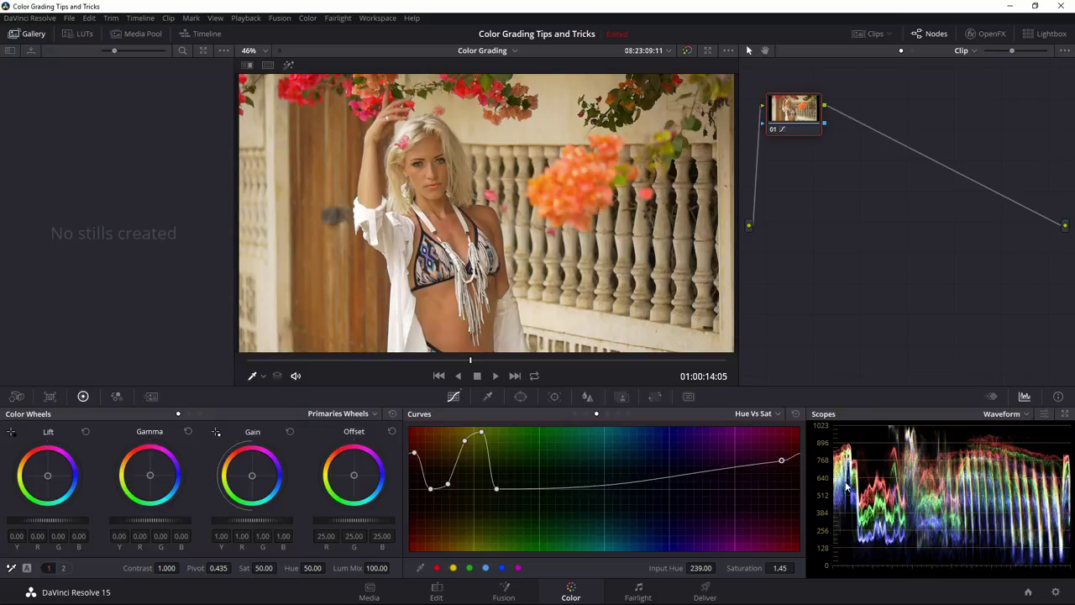
left_click_drag(780, 459, 779, 460)
Raise the outer green point to saturation 1.86 at hue 346.64, ease the red point to 1.40 at 263.73, and slightly raise the pink point
left_click_drag(497, 490, 508, 437)
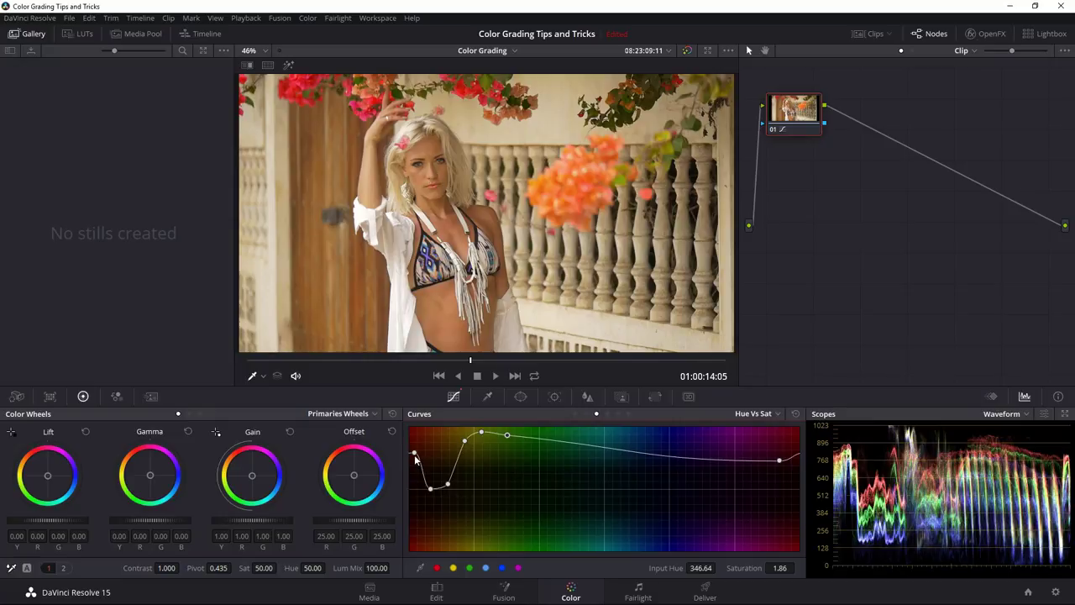
left_click_drag(414, 455, 418, 466)
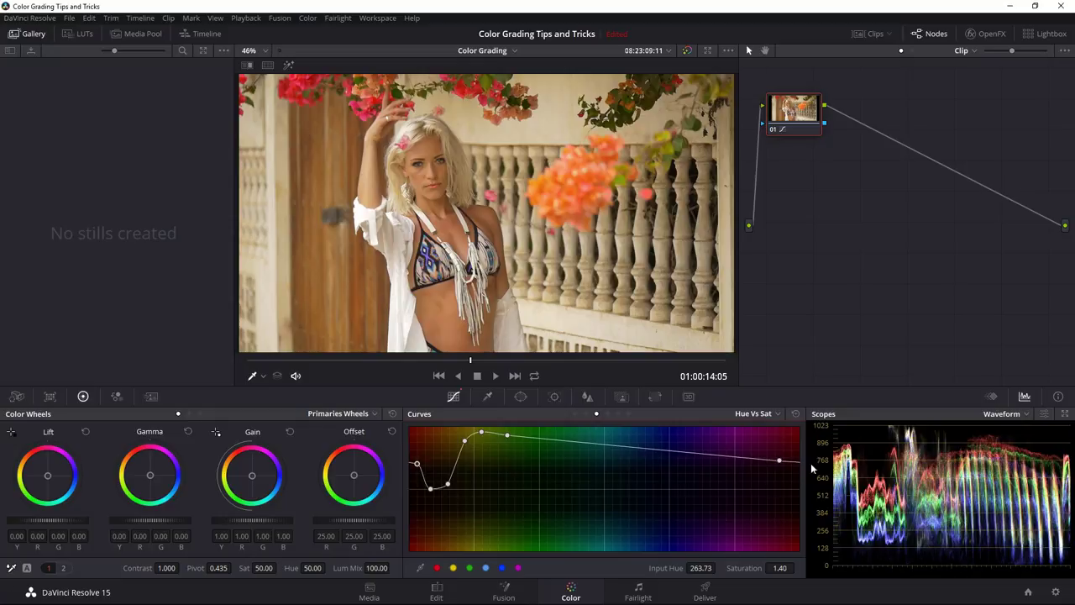
left_click_drag(780, 461, 780, 456)
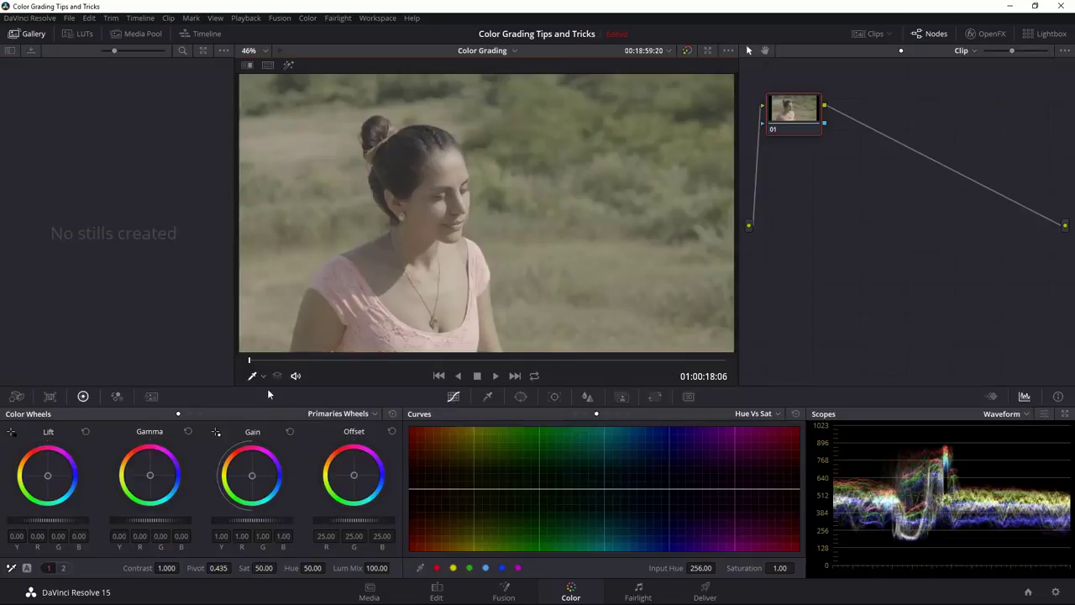
Advance the field clip to a frame near its end, and set master Lift to -0.06 and master Gain to 1.14
left_click_drag(263, 362, 716, 360)
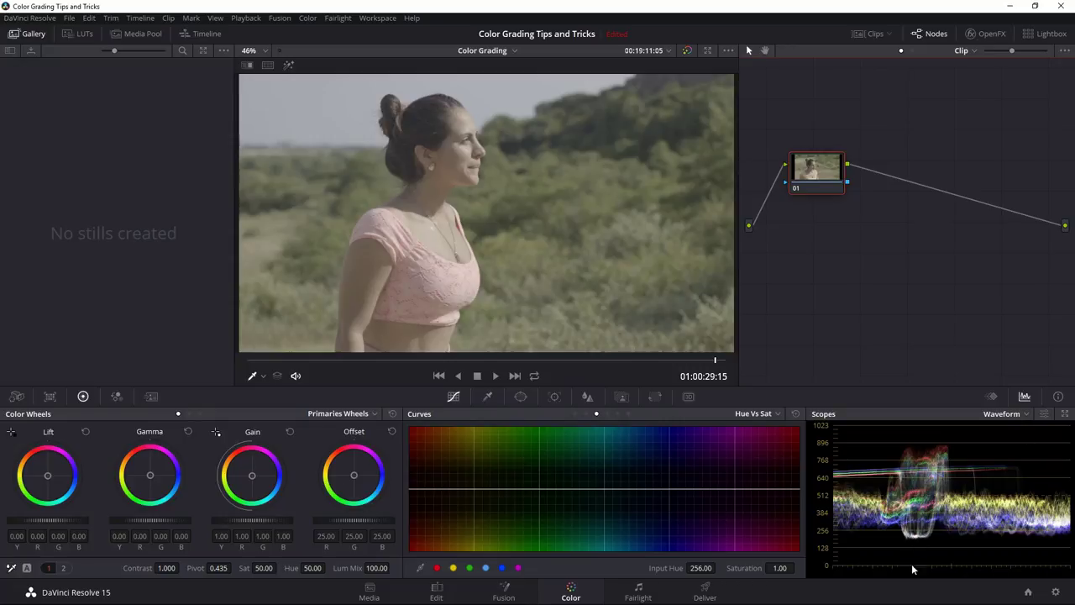
left_click_drag(62, 523, 42, 523)
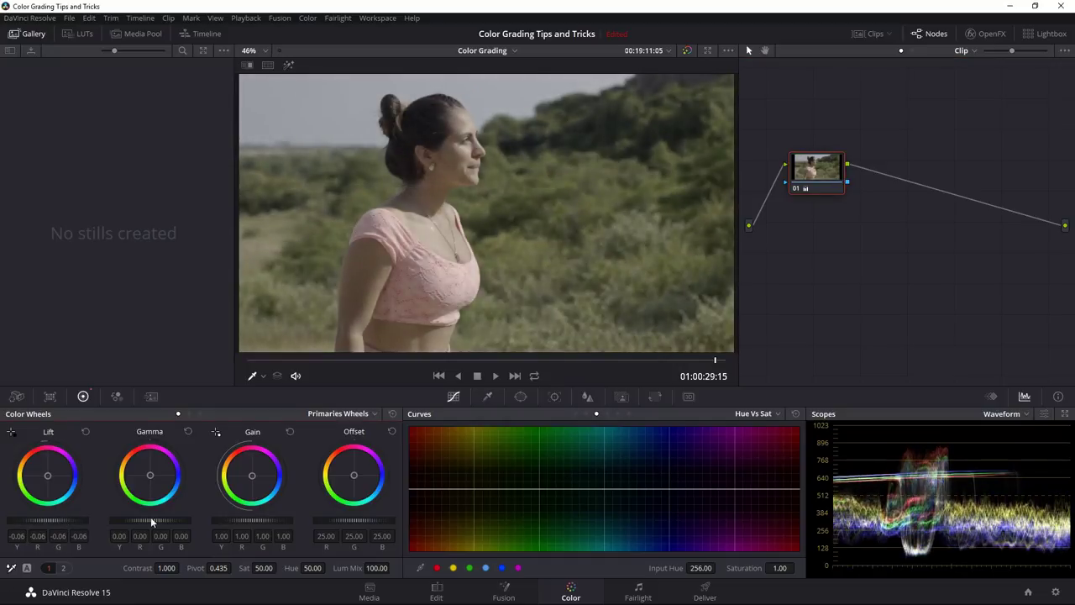
mouse_move(235, 520)
left_mouse_down()
mouse_move(269, 520)
mouse_move(258, 520)
left_mouse_up()
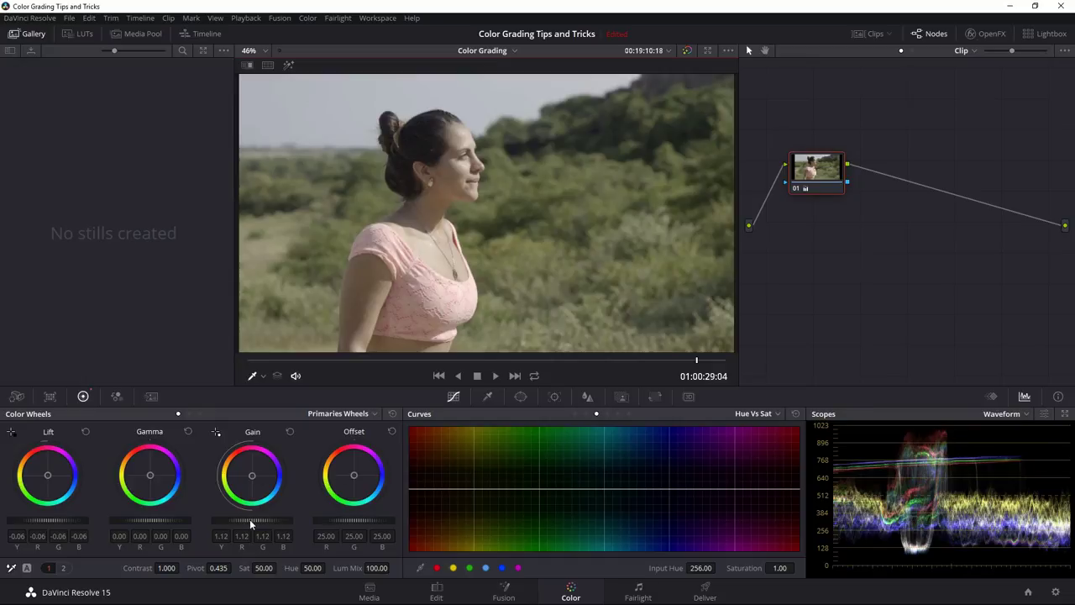
left_click_drag(250, 522, 260, 527)
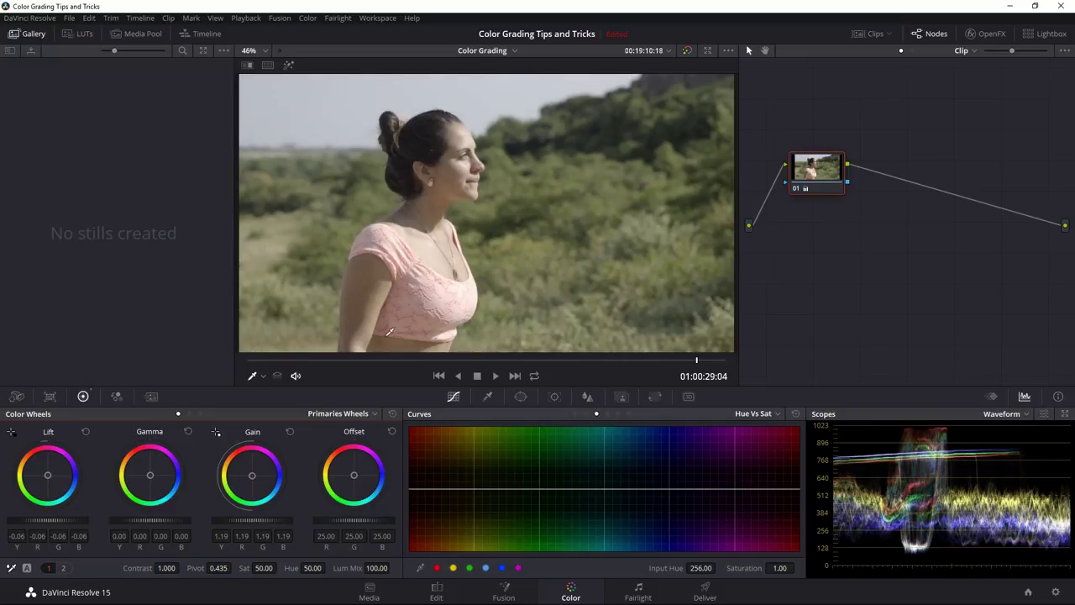
left_click_drag(252, 520, 238, 520)
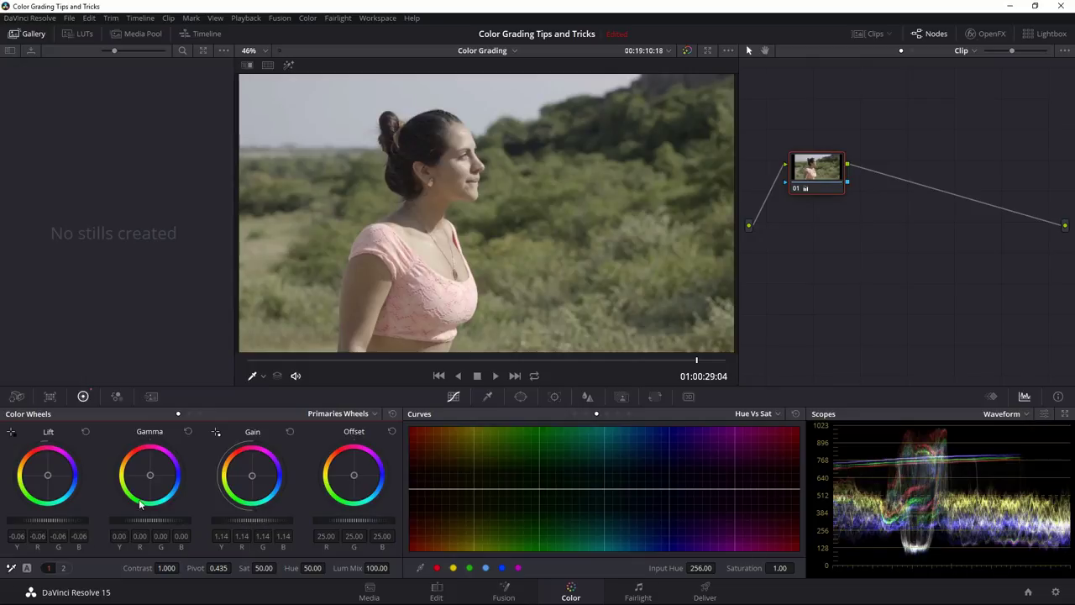
Balance the field clip's shadows and midtones with master Lift at -0.10 and master Gamma at 0.06
left_click_drag(48, 519, 36, 520)
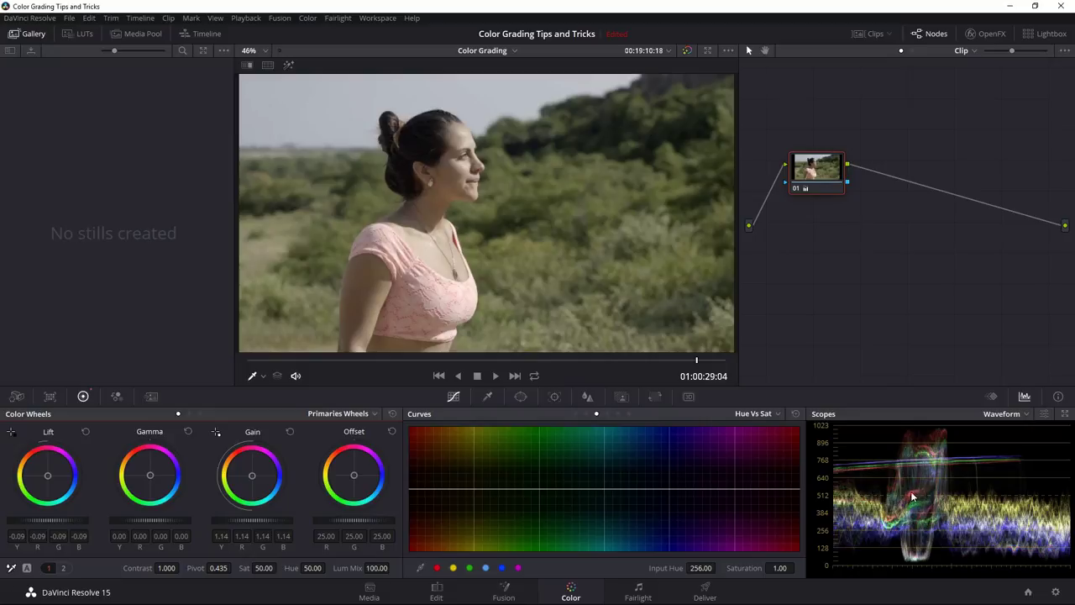
left_click_drag(147, 522, 180, 522)
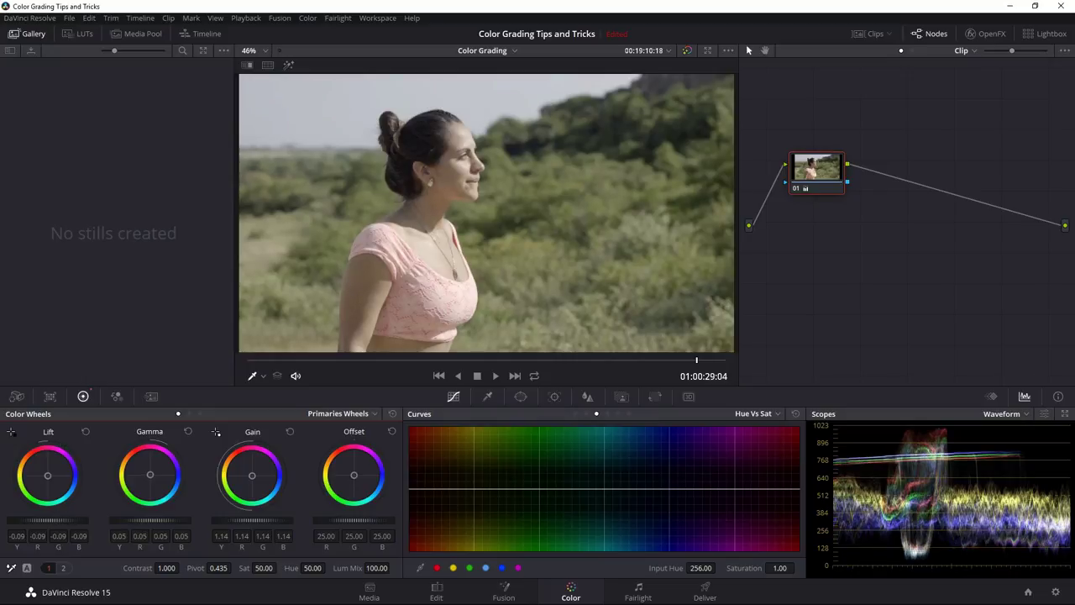
left_click_drag(48, 519, 42, 520)
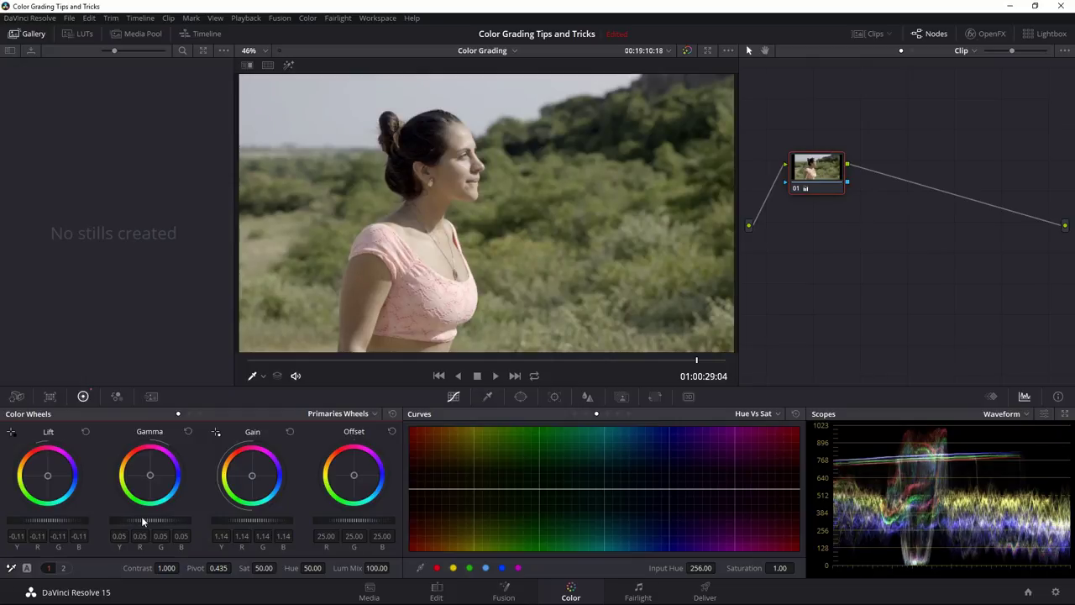
left_click_drag(149, 520, 153, 520)
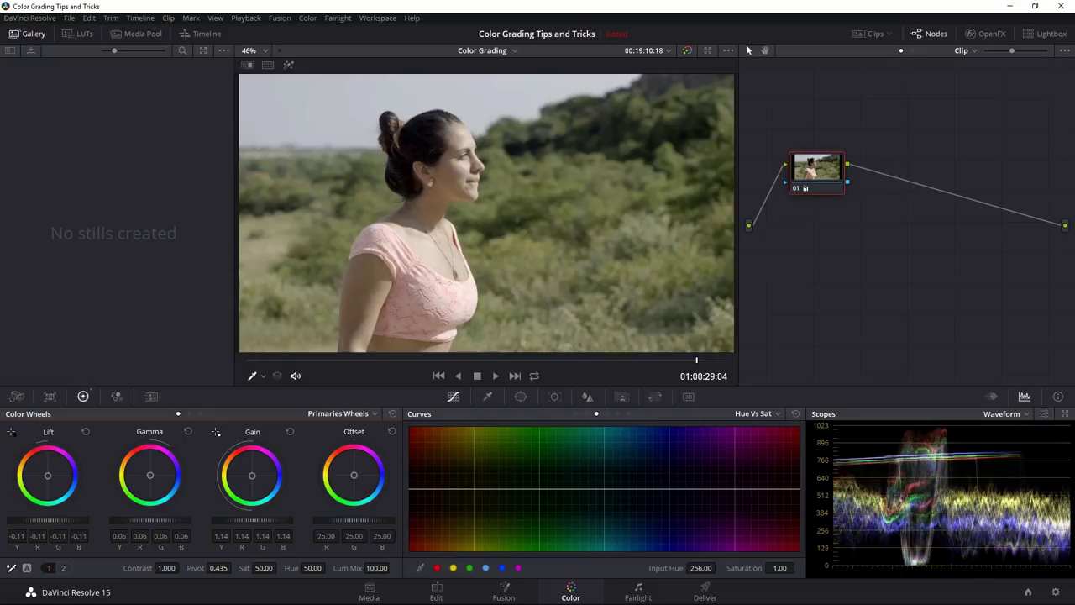
left_click_drag(48, 520, 53, 520)
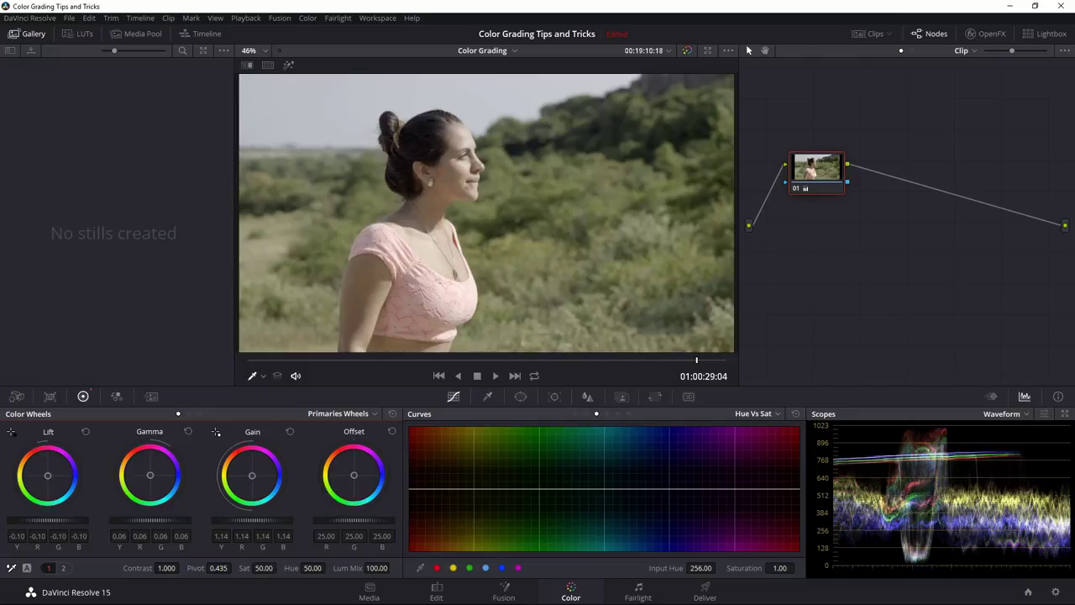
Set the field clip's saturation to 75
left_click(267, 568)
type("75")
key("Return")
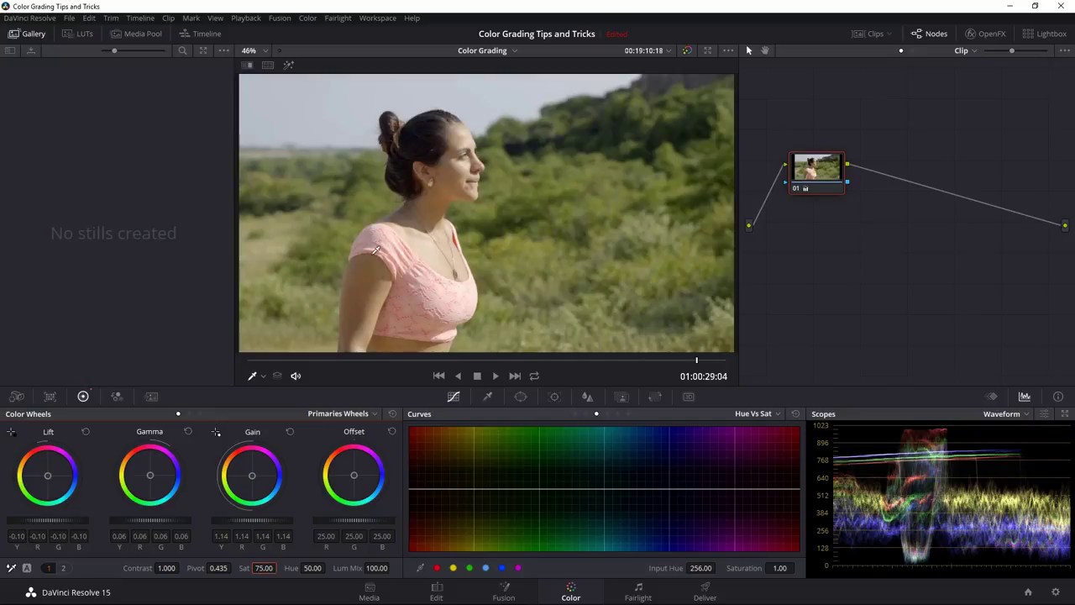
Scrub through the field clip, and compare a frame with the grade bypassed and active
left_click(270, 359)
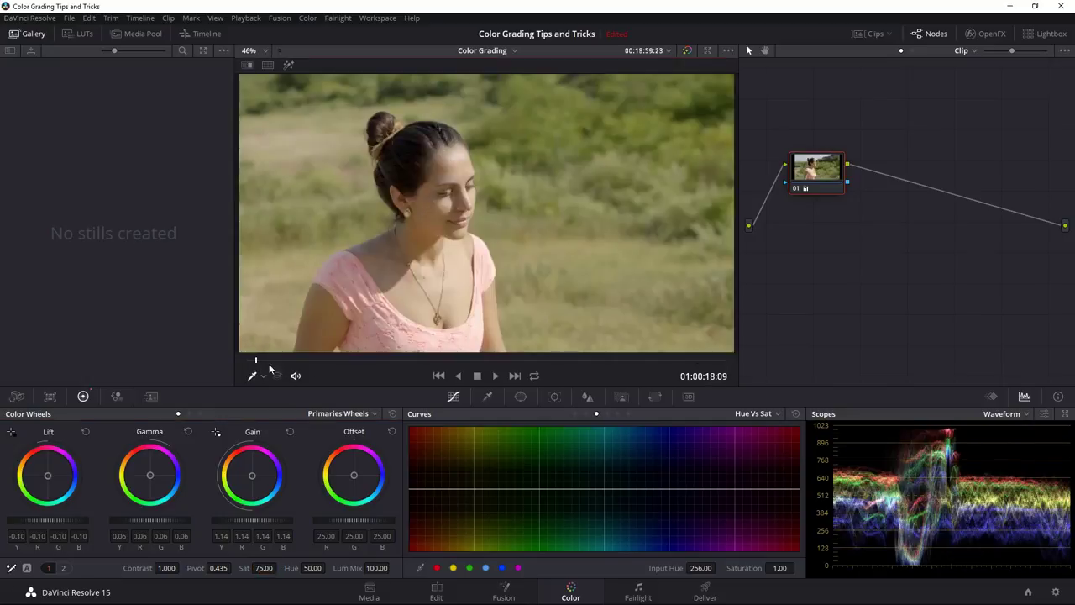
left_click_drag(521, 361, 651, 364)
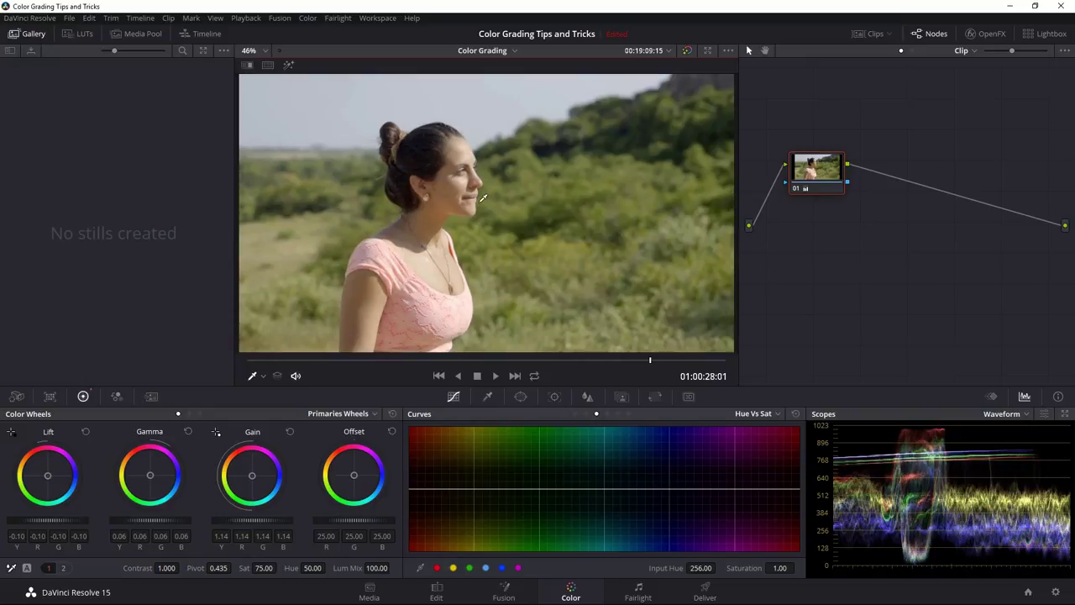
key("shift+d")
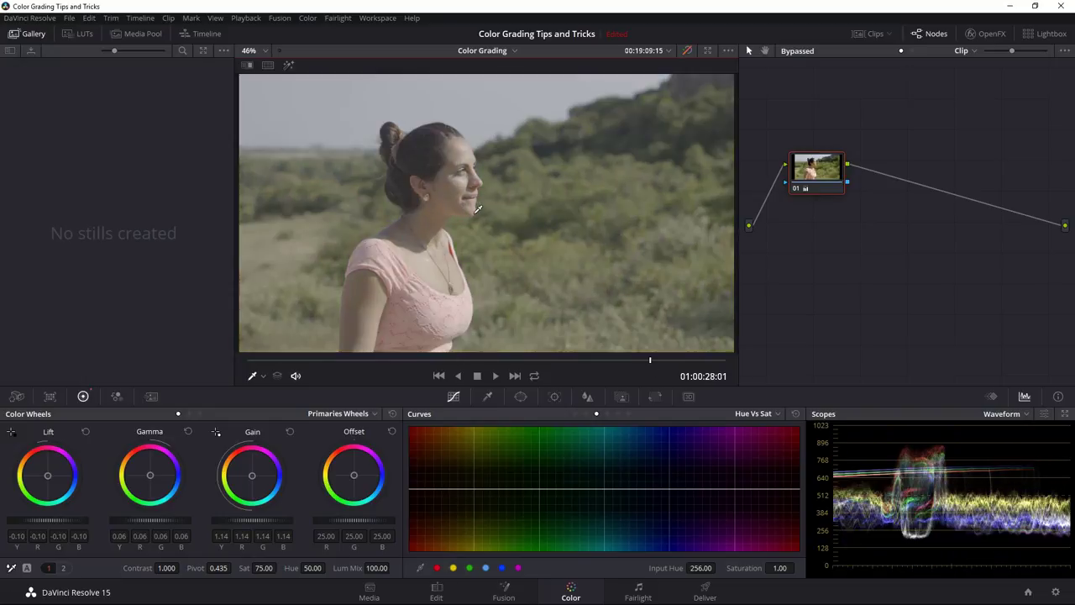
key("shift+d")
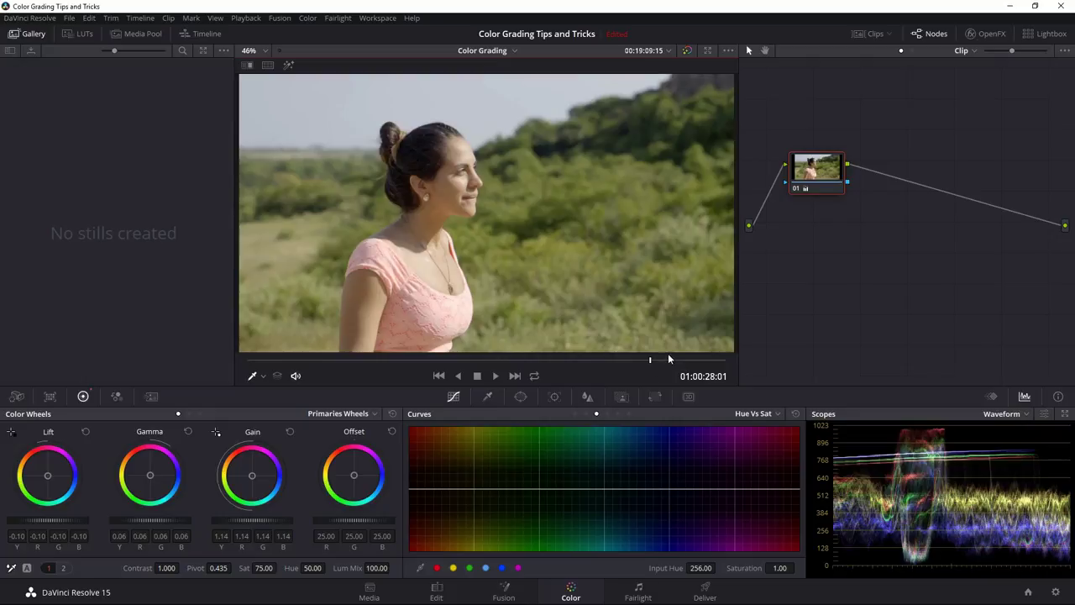
left_click_drag(668, 359, 712, 361)
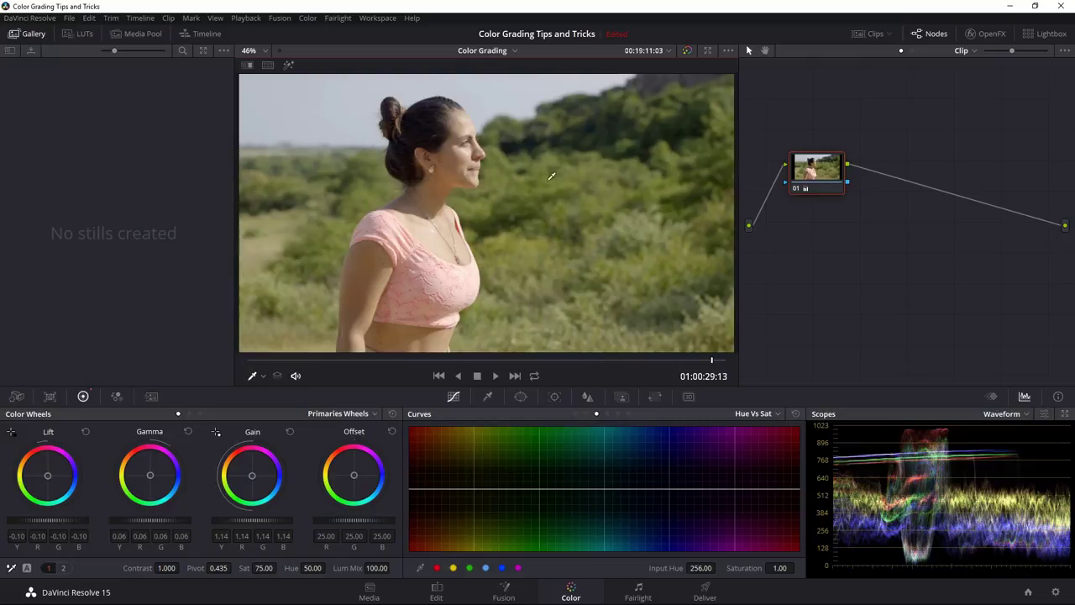
Add a serial node after node 01, and arrange the two nodes in the graph
left_click_drag(820, 174, 814, 172)
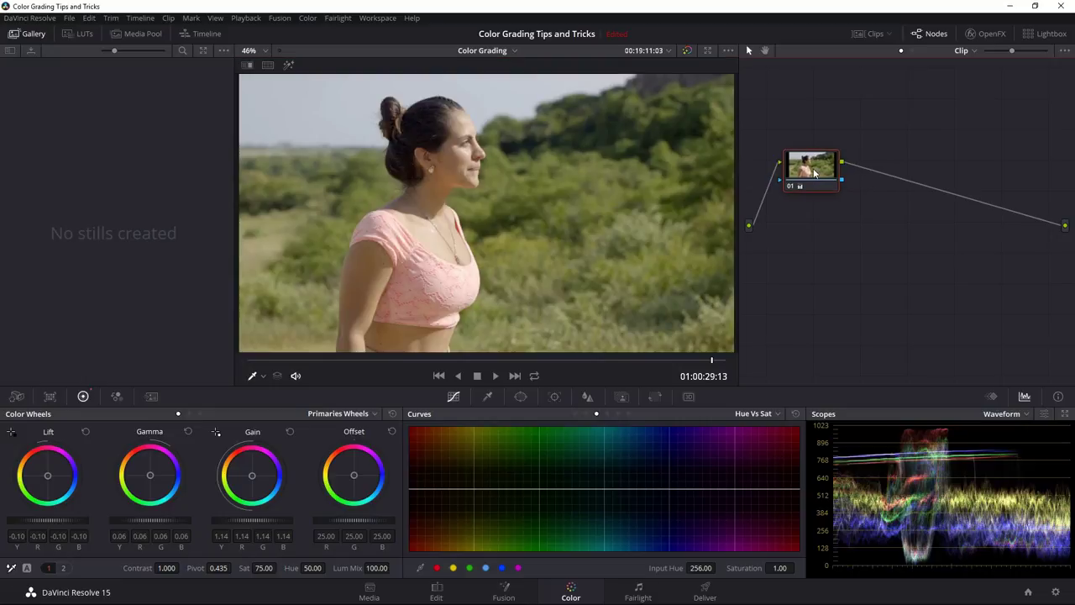
key("alt+s")
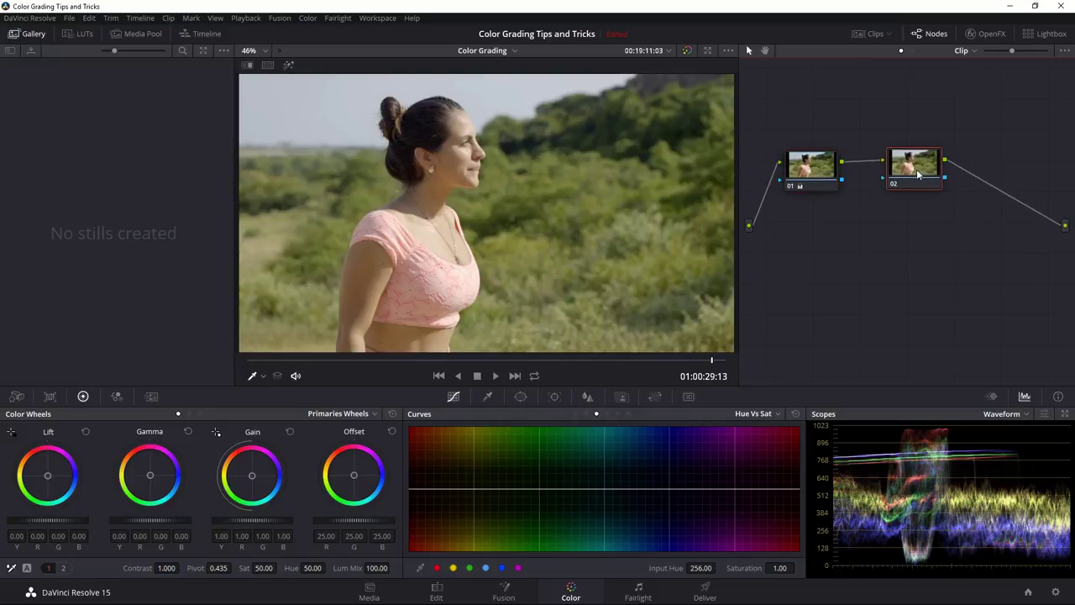
left_click_drag(915, 171, 913, 184)
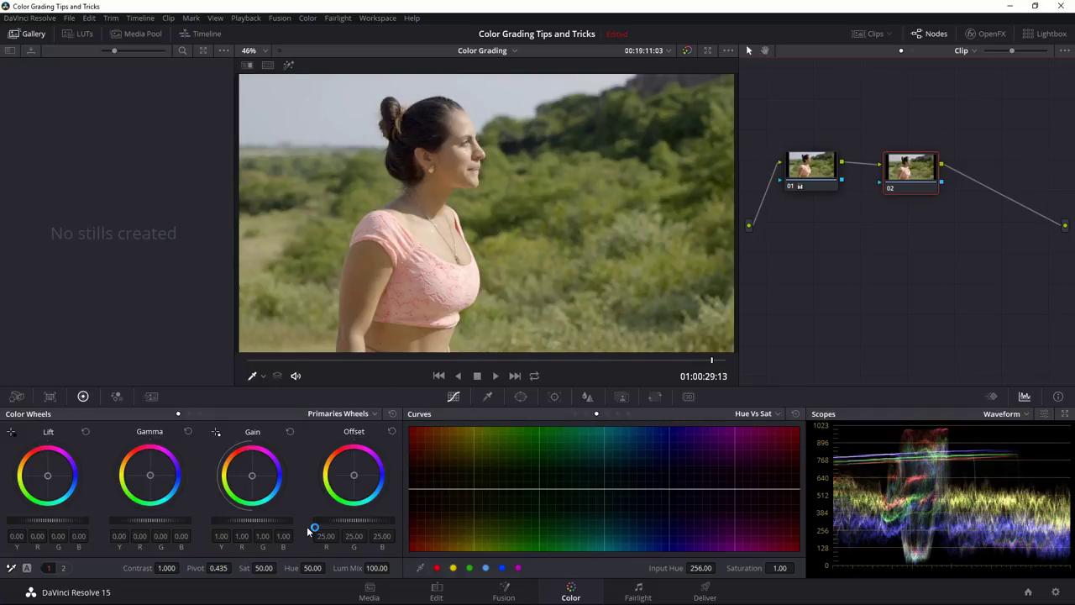
mouse_move(907, 185)
left_mouse_down()
mouse_move(886, 180)
mouse_move(903, 182)
left_mouse_up()
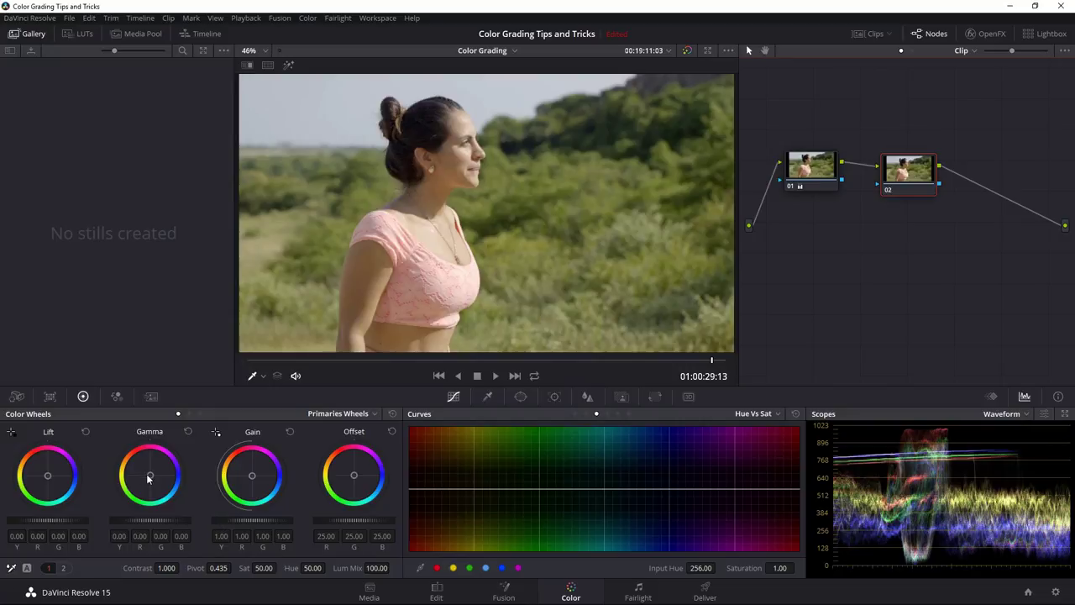
On node 02, tint Gamma green (R -0.07, G 0.03, B -0.08) and Gain blue (R 0.79, G 1.01, B 1.52), and review other frames
left_click_drag(151, 478, 147, 479)
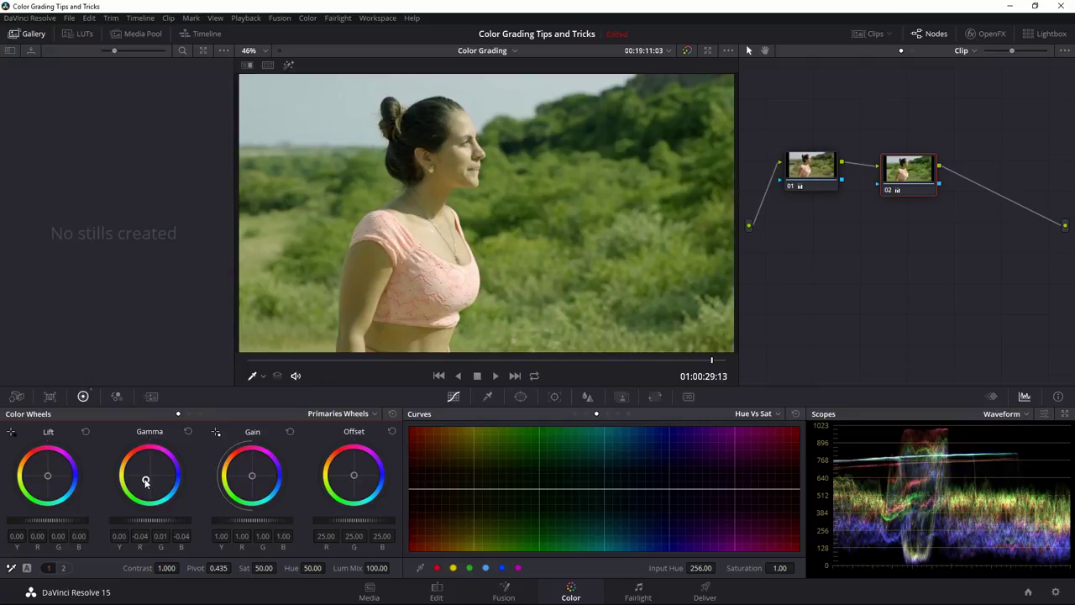
left_click_drag(144, 478, 144, 484)
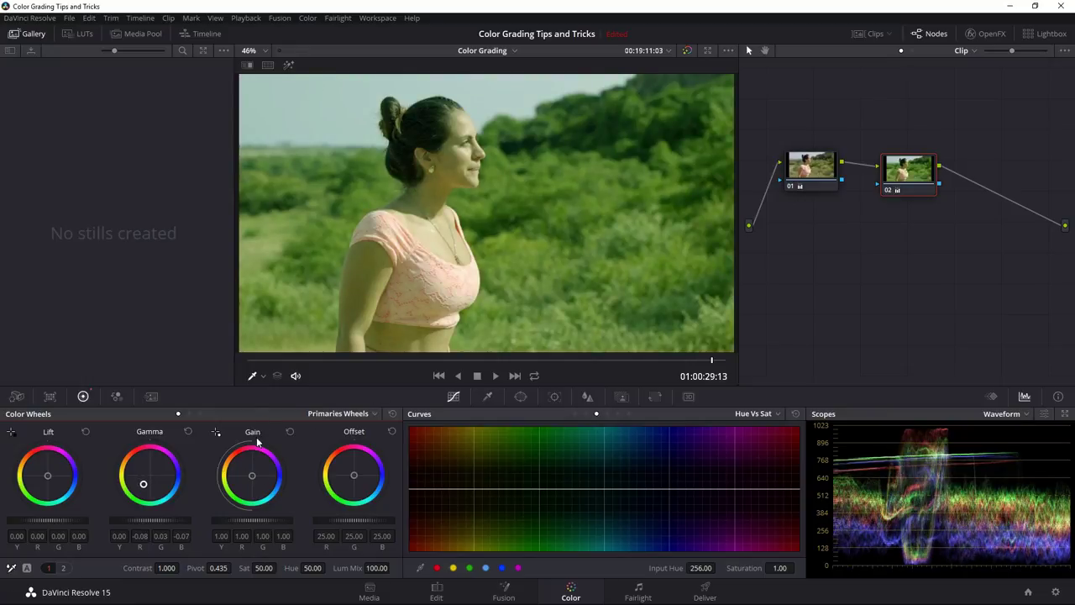
mouse_move(252, 476)
left_mouse_down()
mouse_move(267, 490)
mouse_move(249, 471)
mouse_move(259, 478)
left_mouse_up()
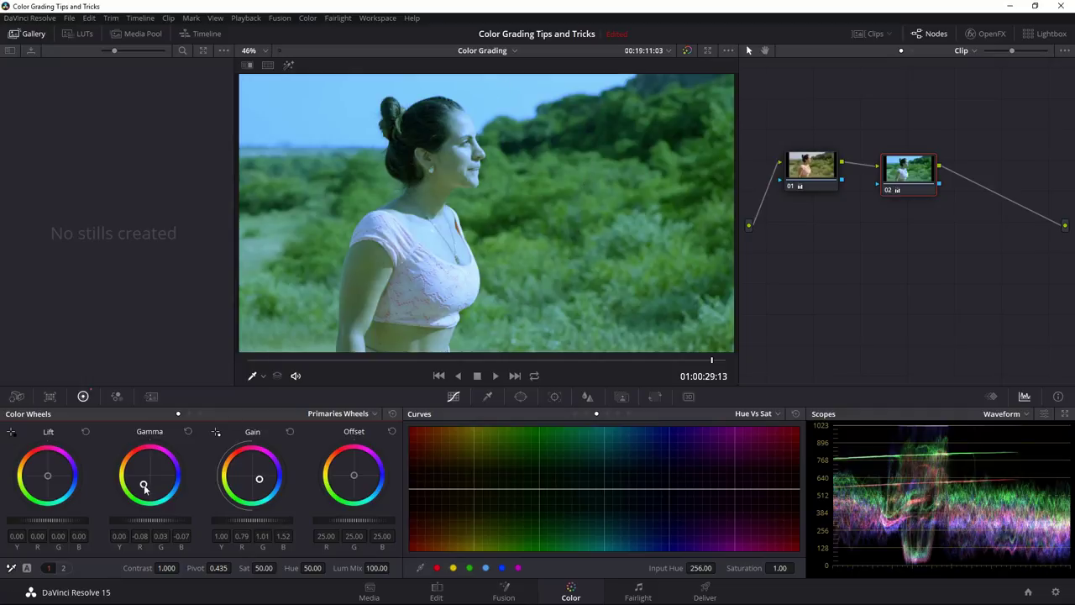
left_click_drag(143, 484, 142, 483)
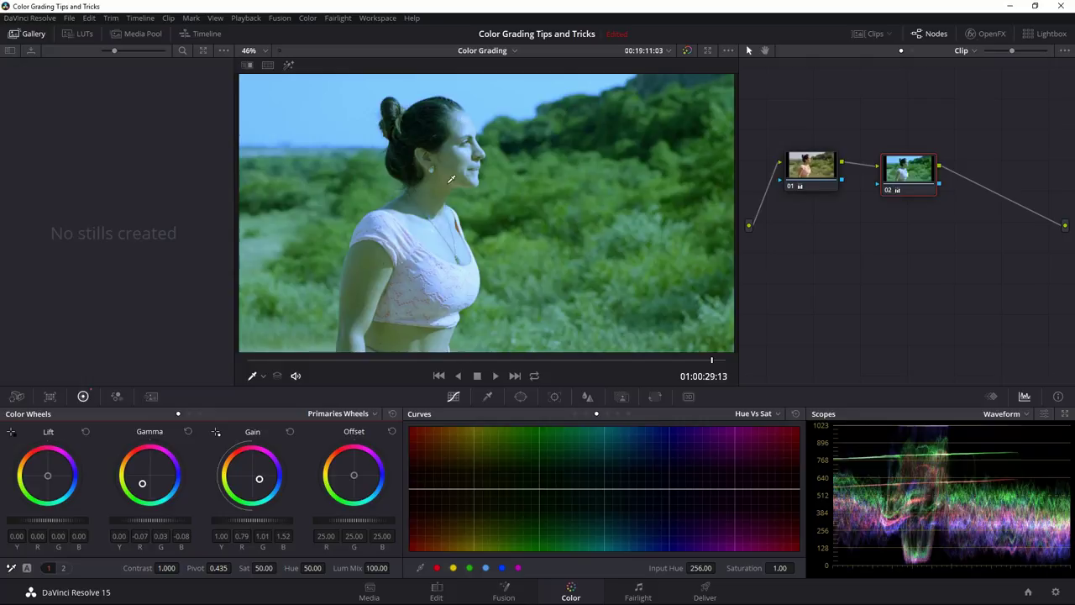
left_click_drag(381, 360, 658, 358)
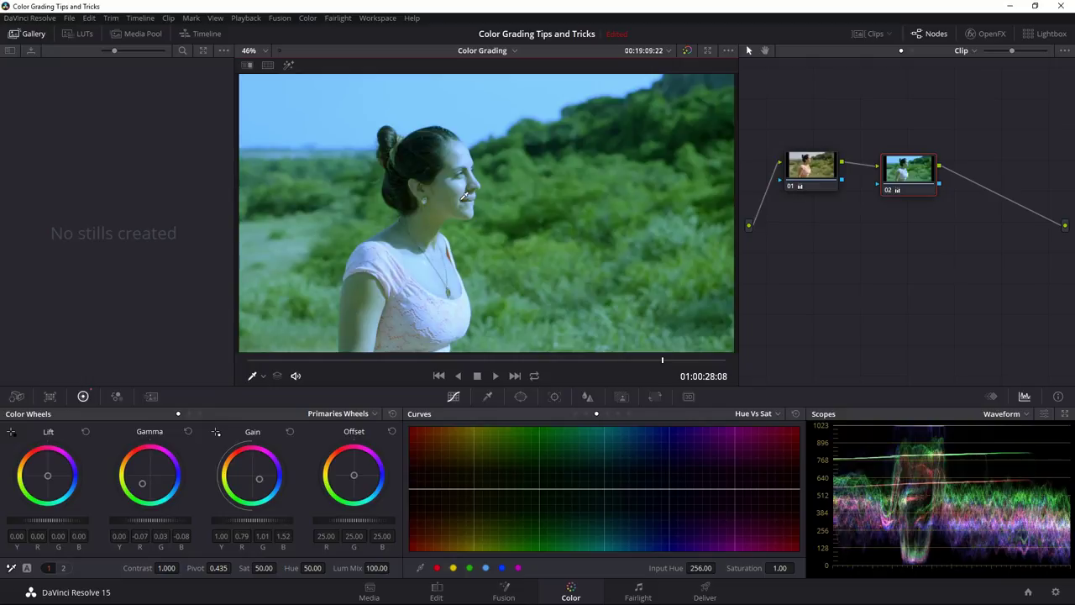
mouse_move(907, 174)
left_mouse_down()
mouse_move(890, 179)
mouse_move(910, 158)
mouse_move(901, 165)
left_mouse_up()
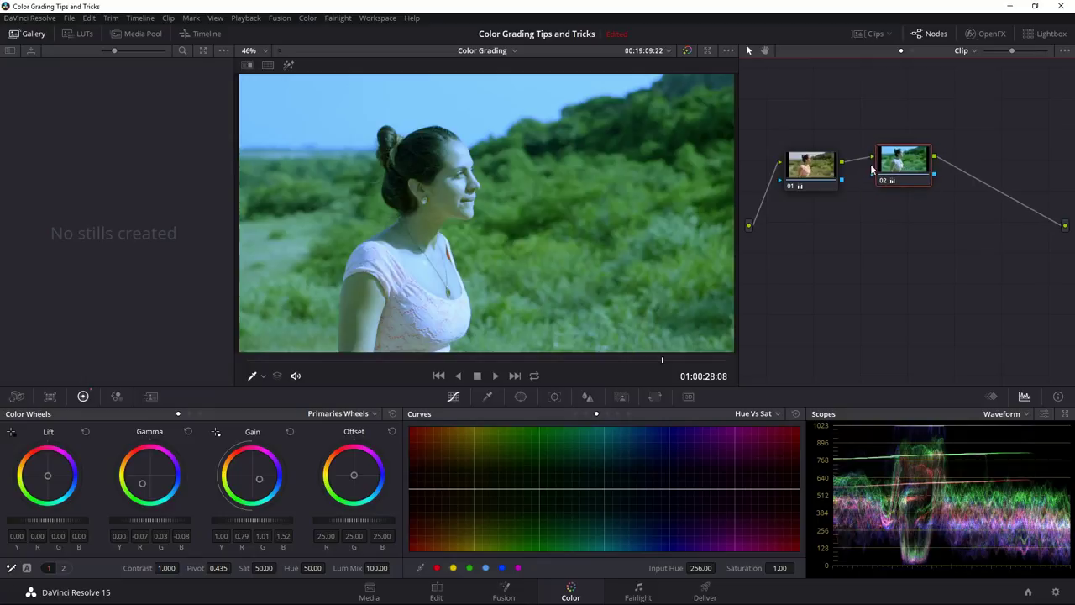
left_click_drag(892, 163, 901, 167)
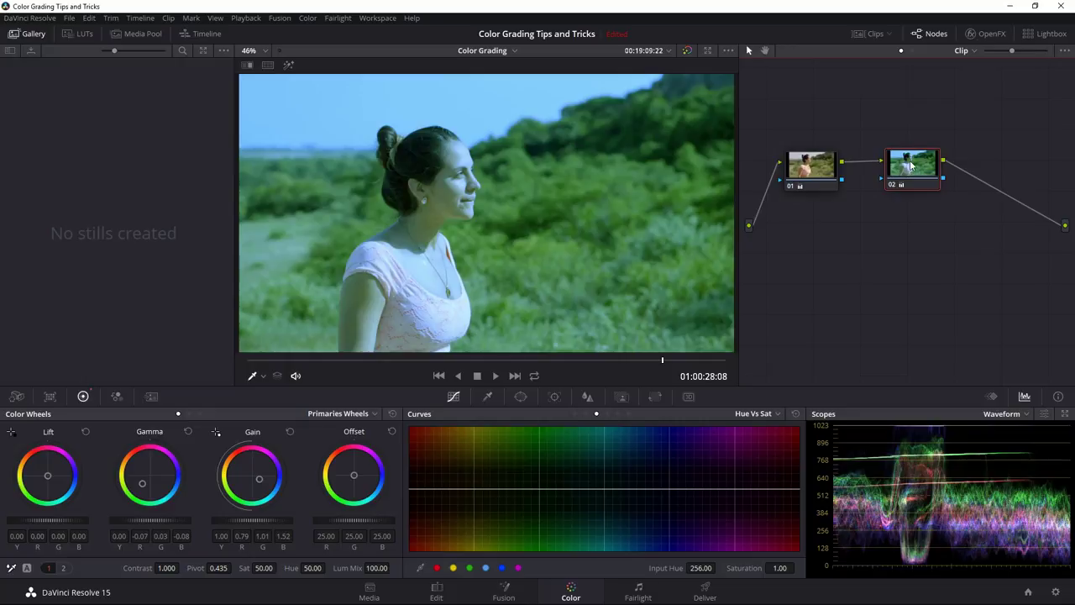
right_click(911, 172)
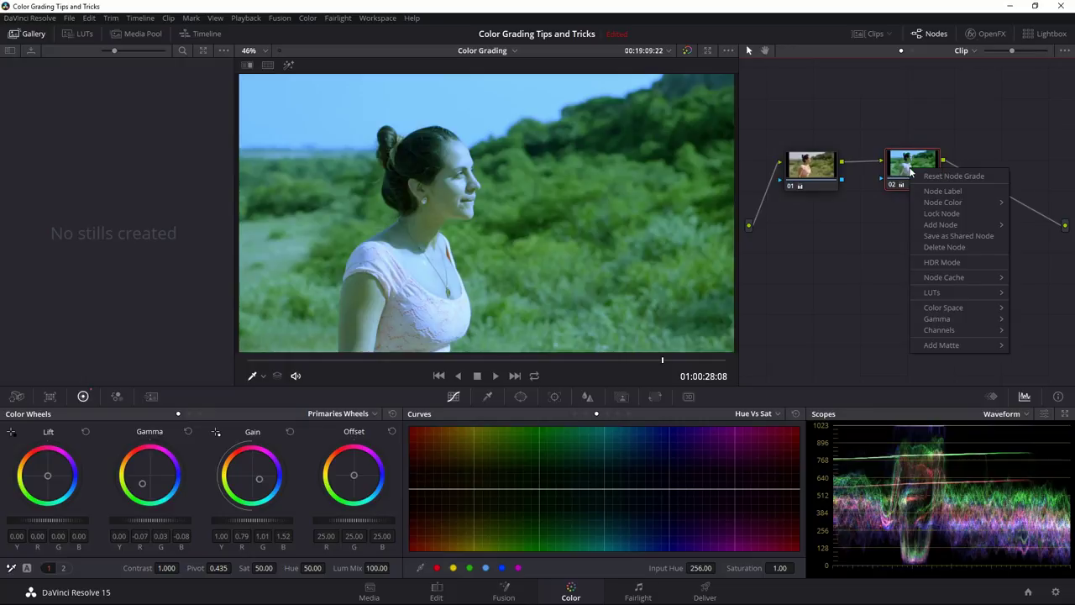
Add an unconnected corrector node to the graph, and place it beneath node 02
mouse_move(941, 208)
left_click_drag(910, 165, 901, 146)
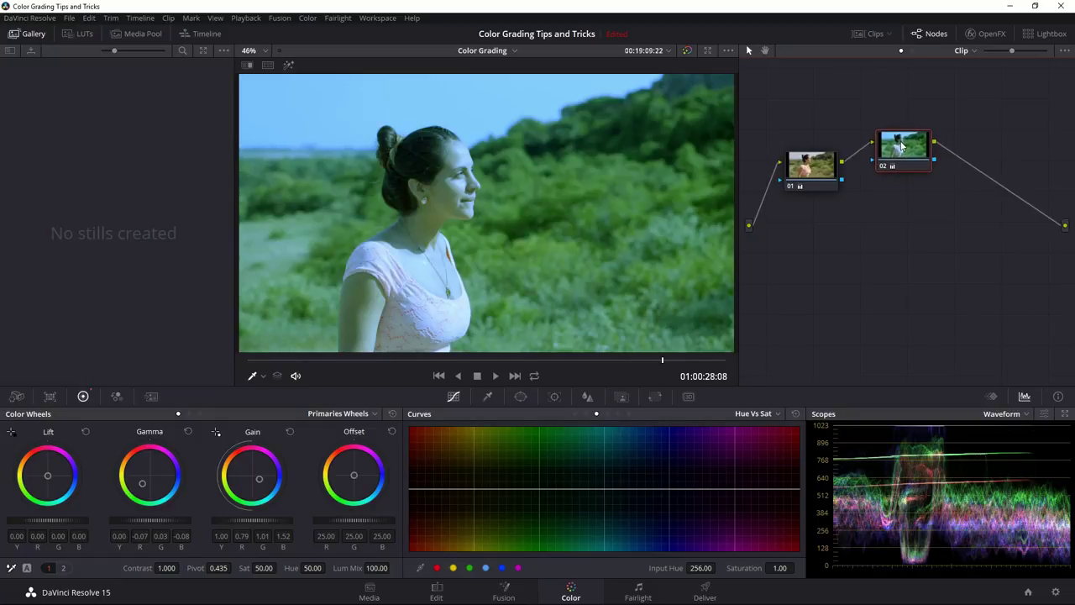
right_click(893, 234)
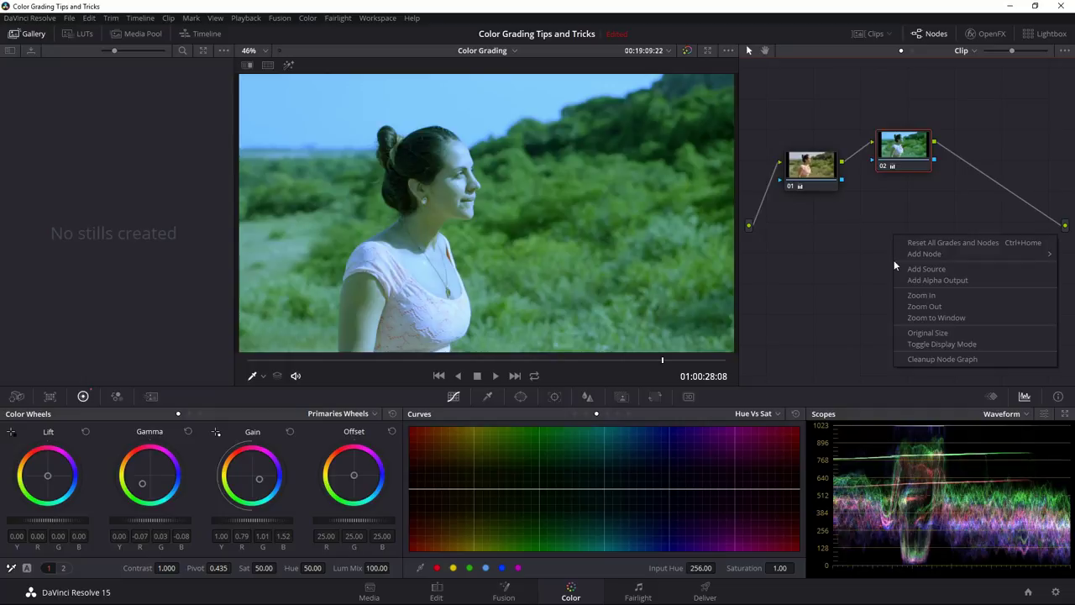
mouse_move(900, 256)
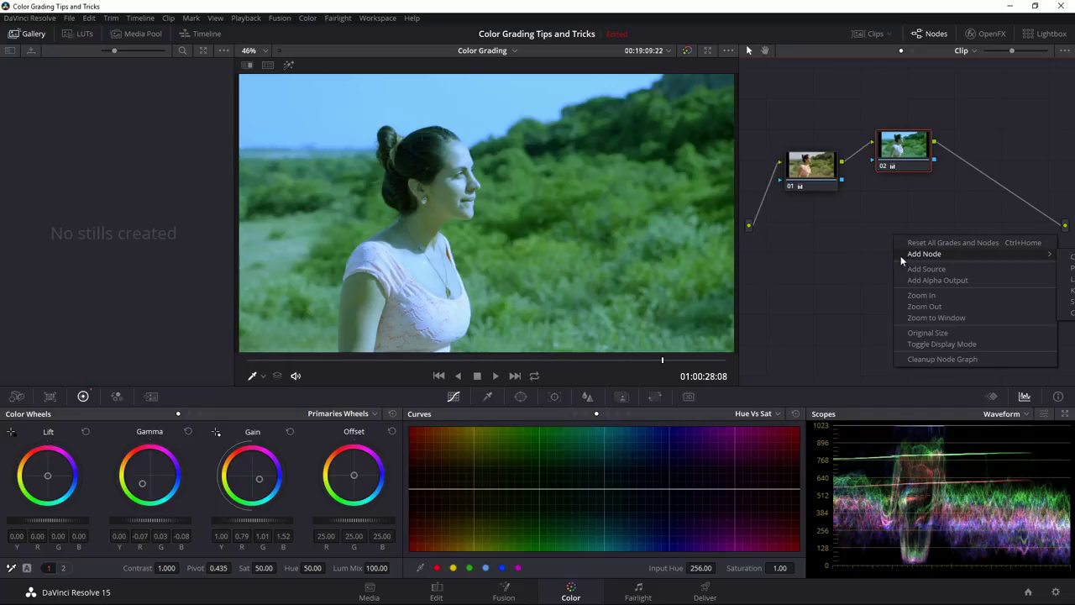
left_click(820, 246)
right_click(819, 245)
mouse_move(848, 264)
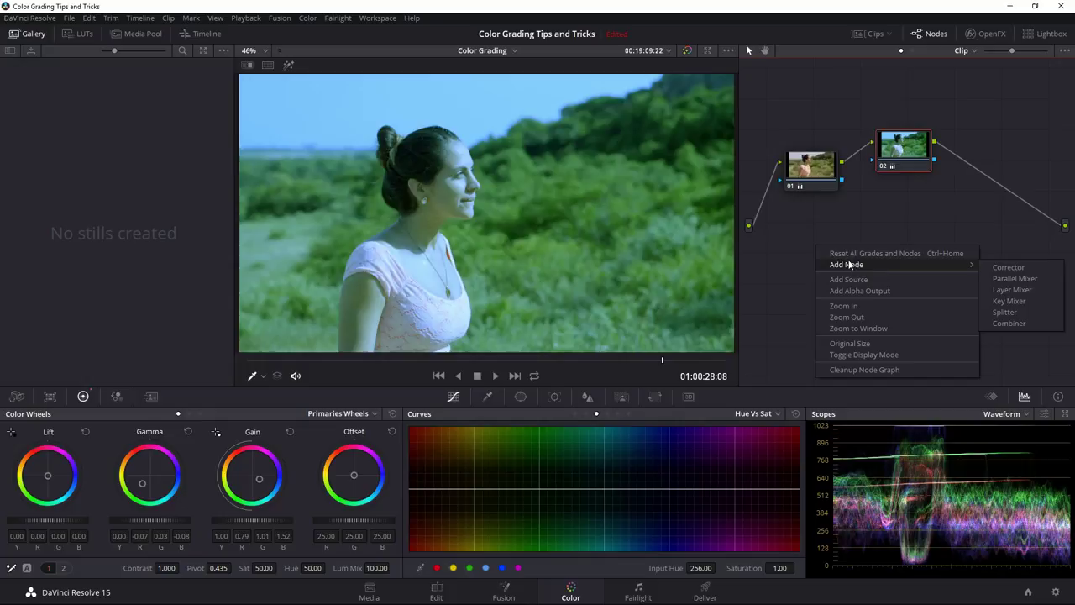
left_click(1009, 269)
left_click_drag(806, 244, 896, 241)
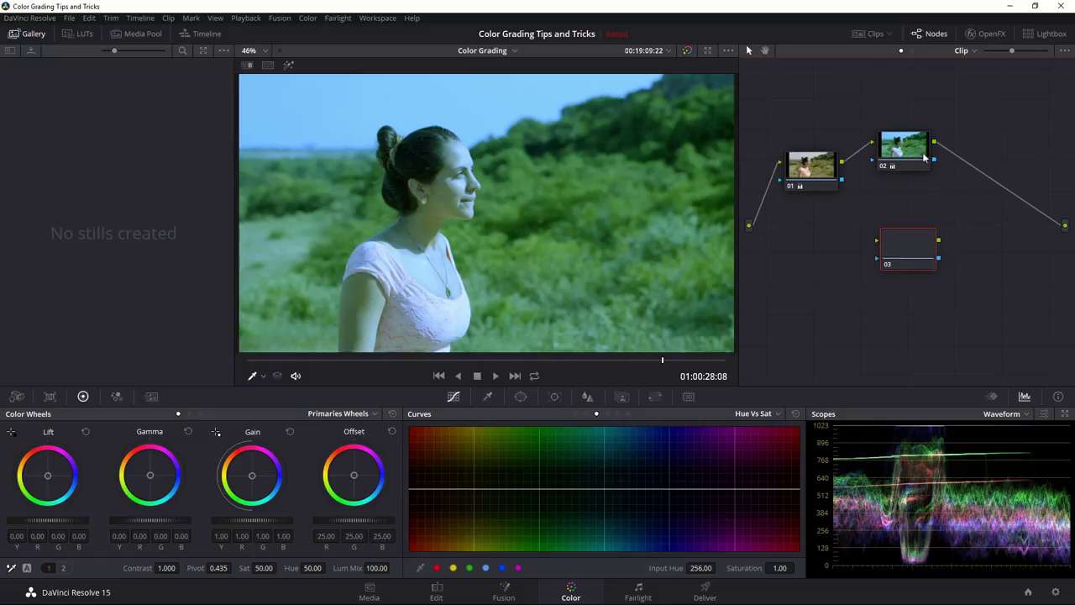
Line up node 02 beside node 01, and compare the picture with node 02 disabled and enabled
left_click_drag(907, 159, 909, 173)
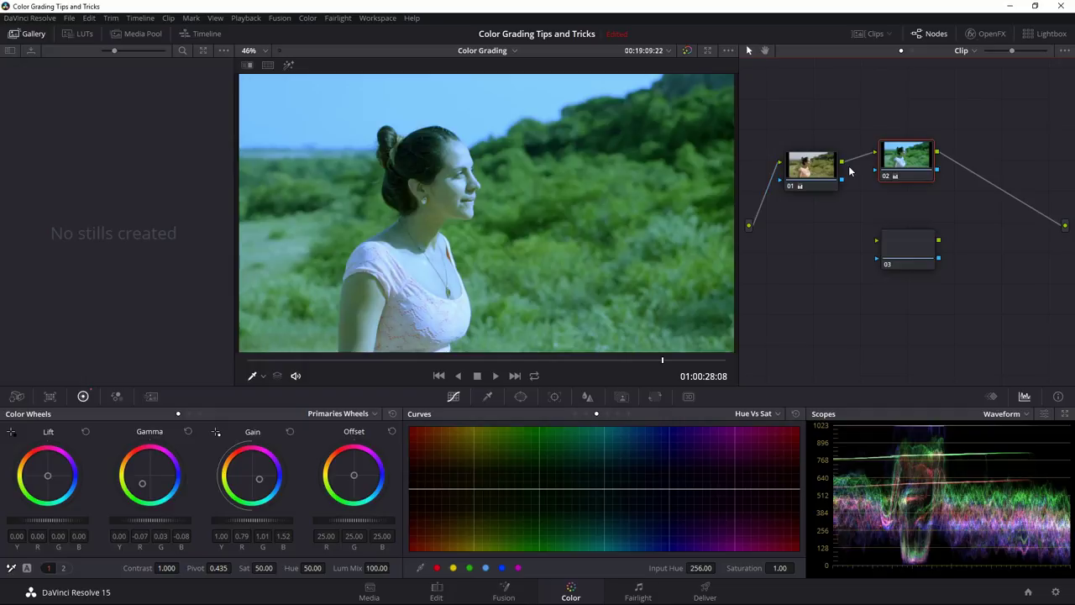
mouse_move(894, 165)
left_mouse_down()
mouse_move(906, 171)
mouse_move(895, 172)
left_mouse_up()
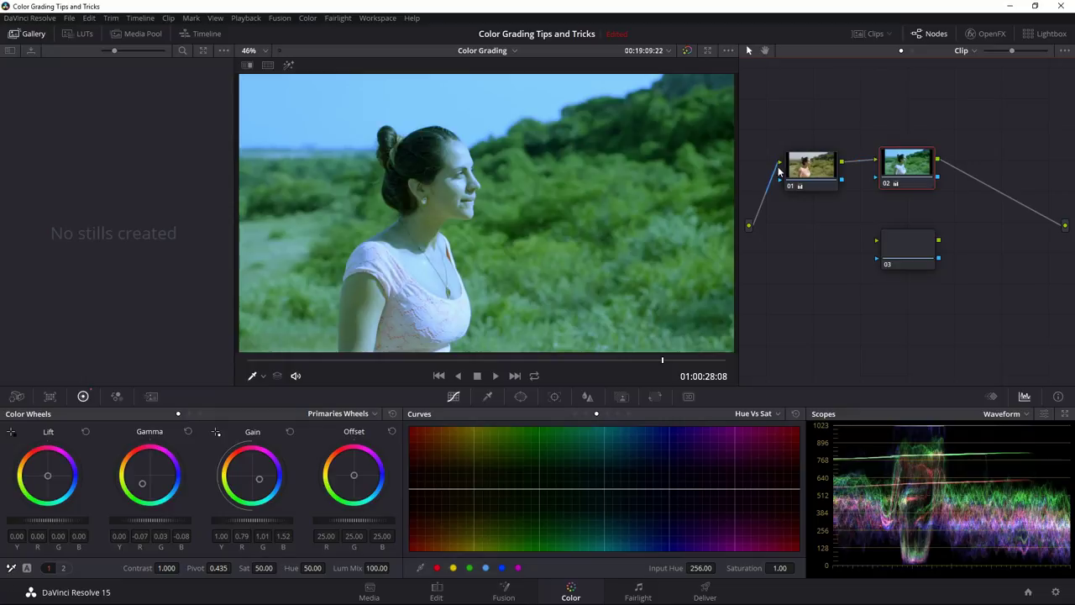
left_click_drag(808, 166, 813, 168)
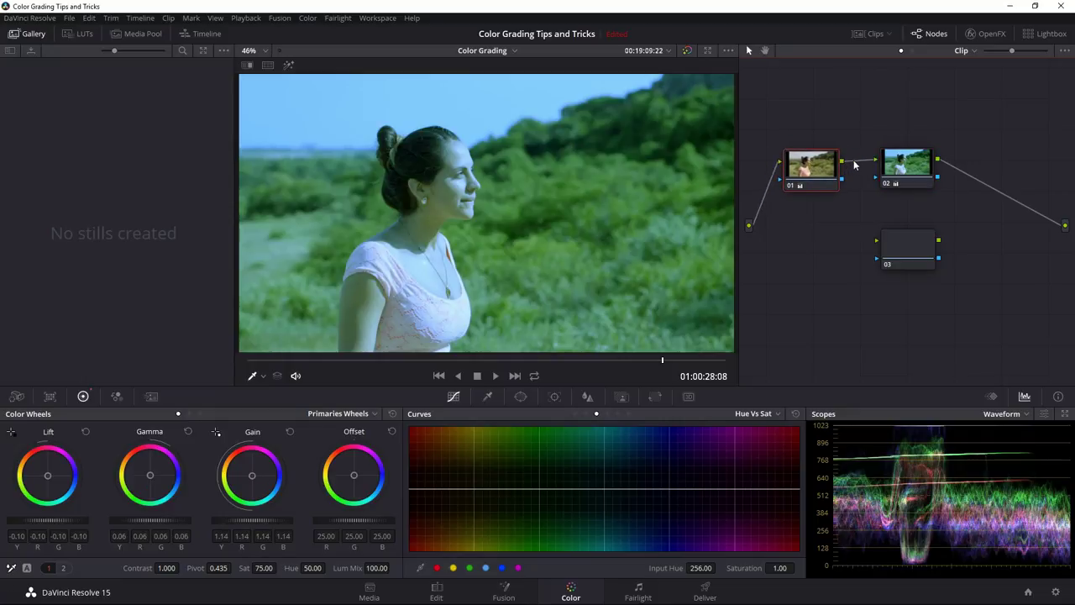
left_click_drag(912, 165, 916, 171)
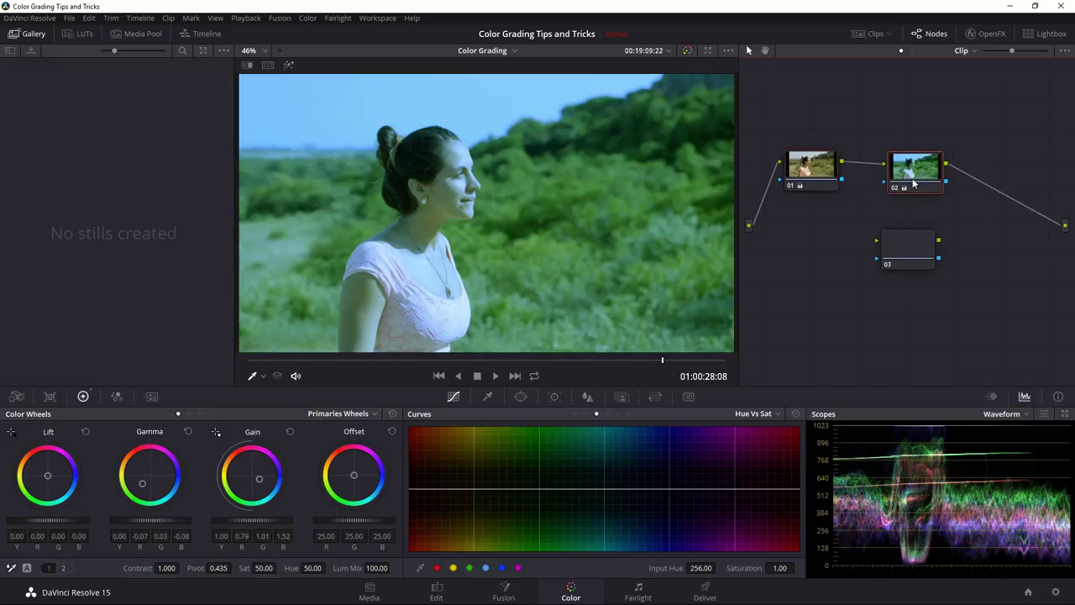
left_click(890, 188)
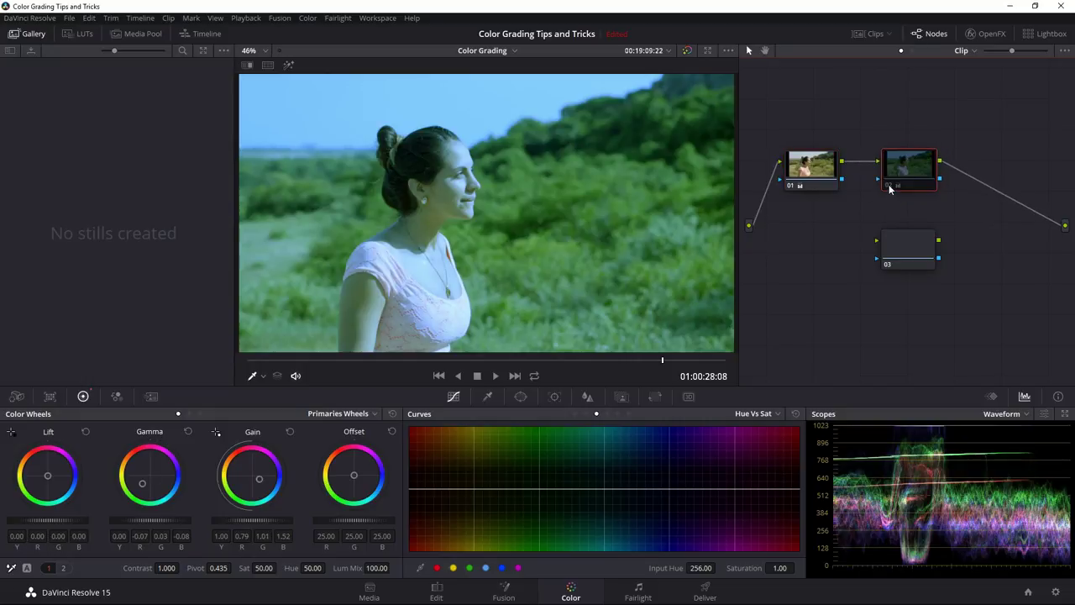
left_click(890, 188)
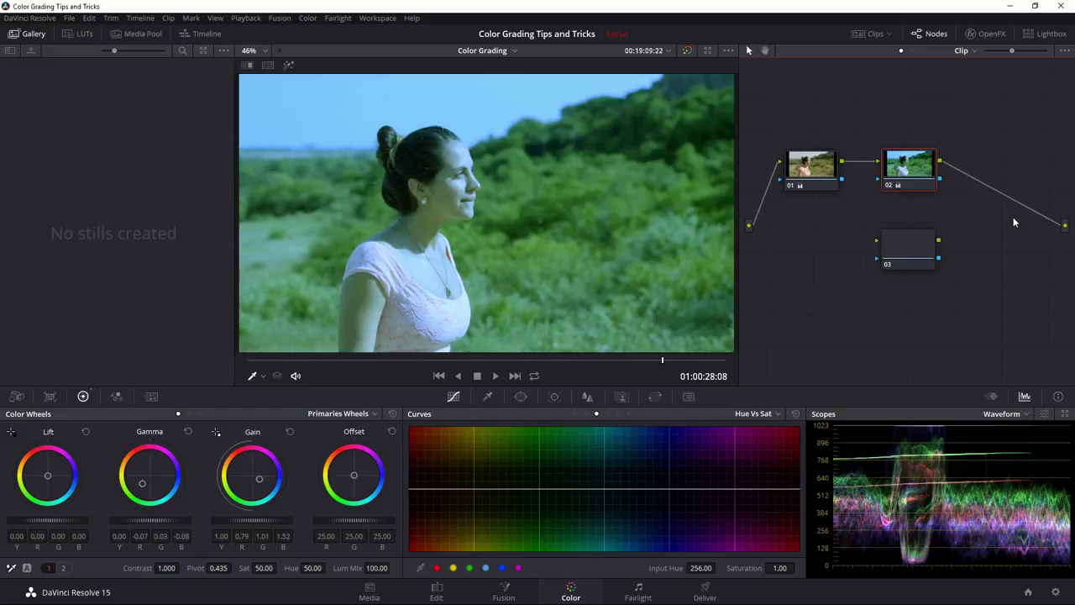
left_click(916, 246)
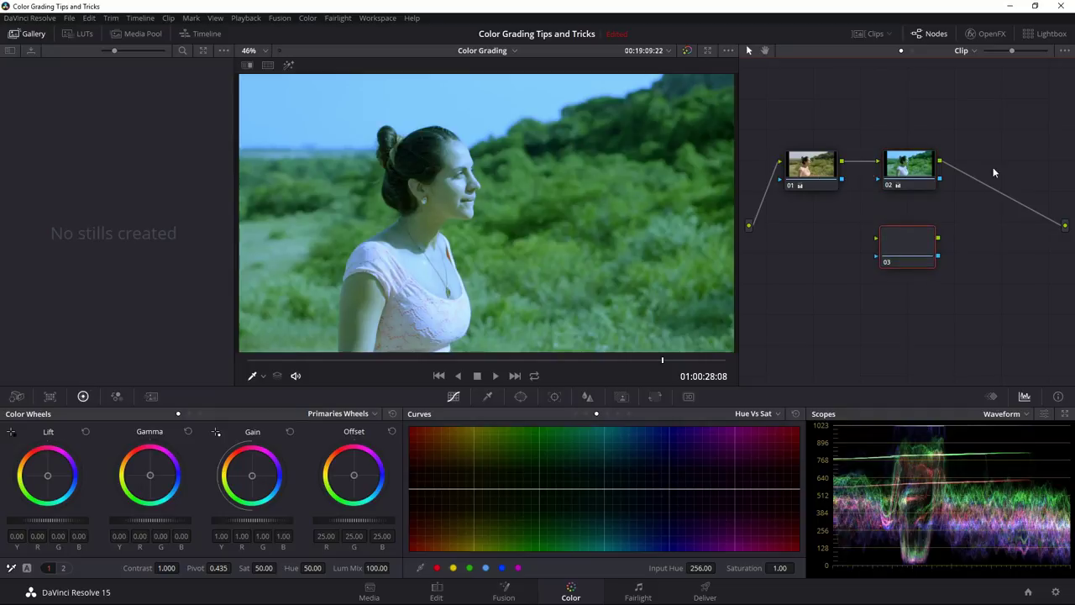
left_click(916, 168)
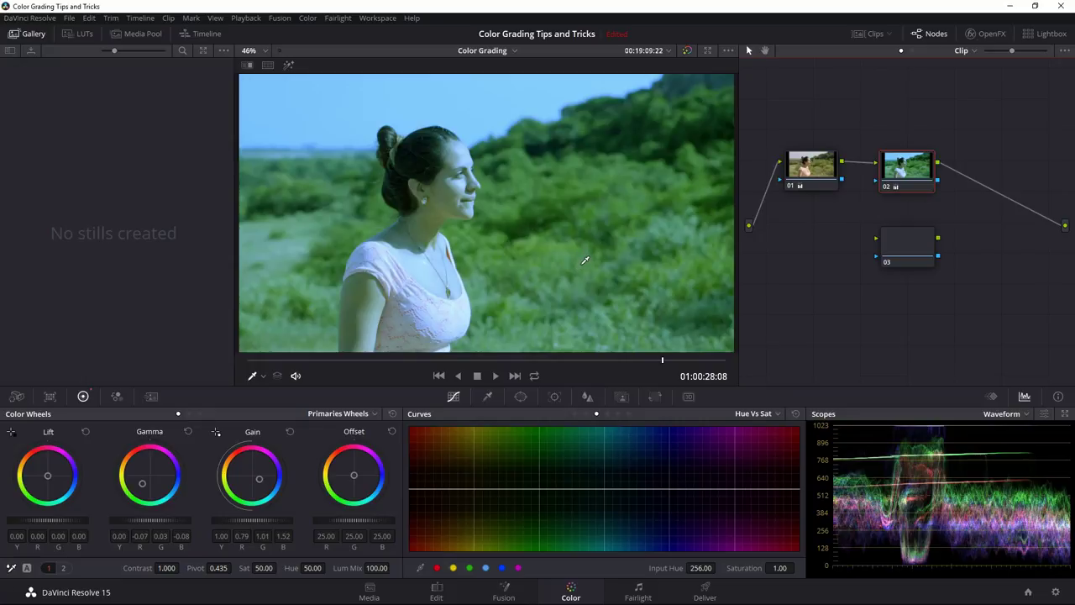
left_click(886, 187)
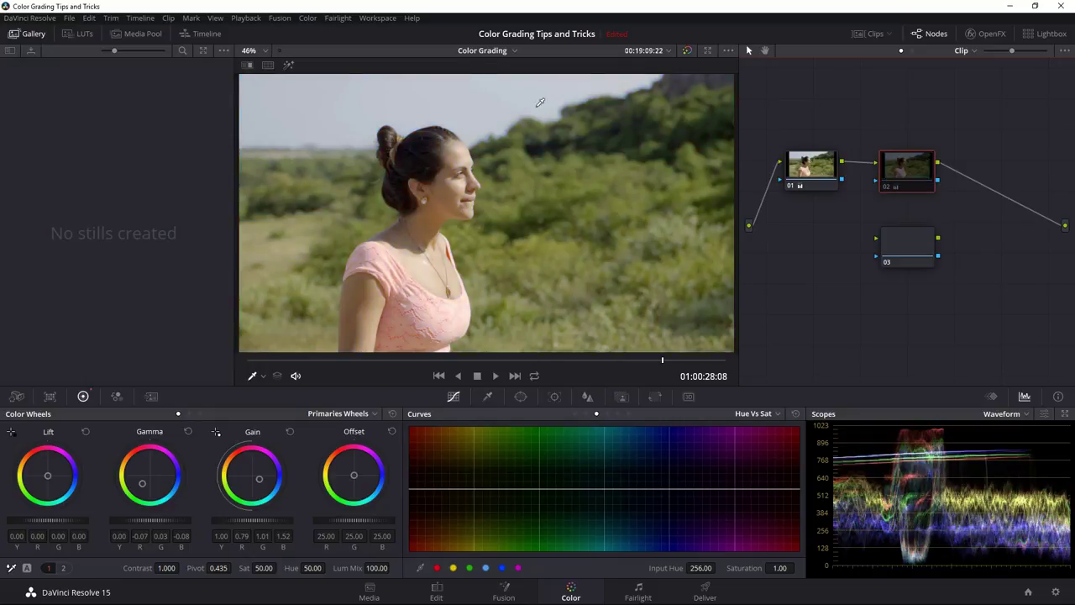
left_click(886, 187)
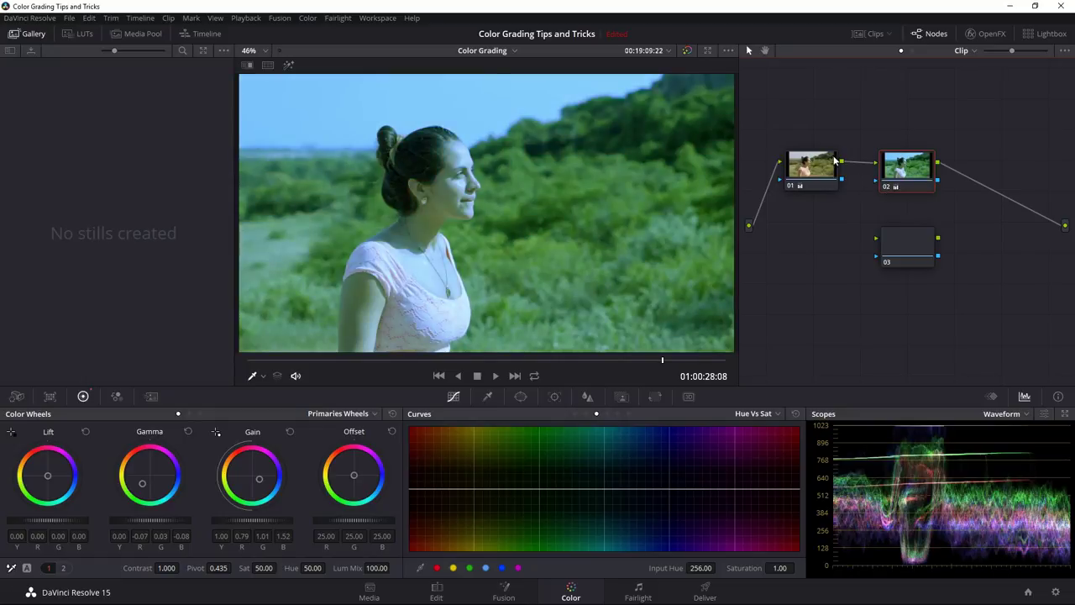
Connect node 01's output to node 03's input, and position node 03 directly beneath node 02
left_click(811, 171)
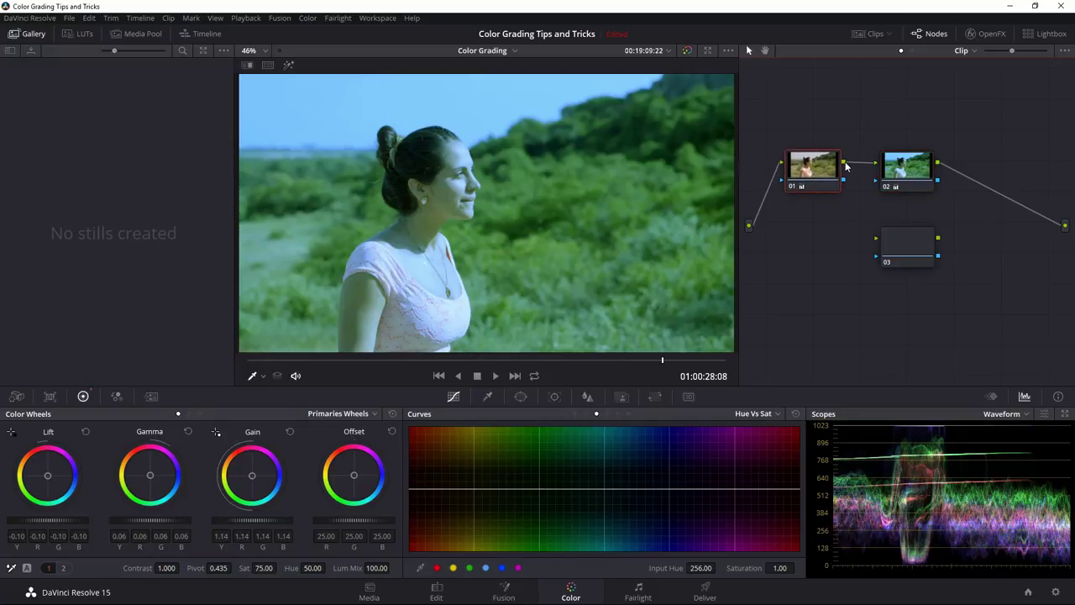
left_click_drag(846, 165, 878, 241)
left_click_drag(893, 247, 907, 258)
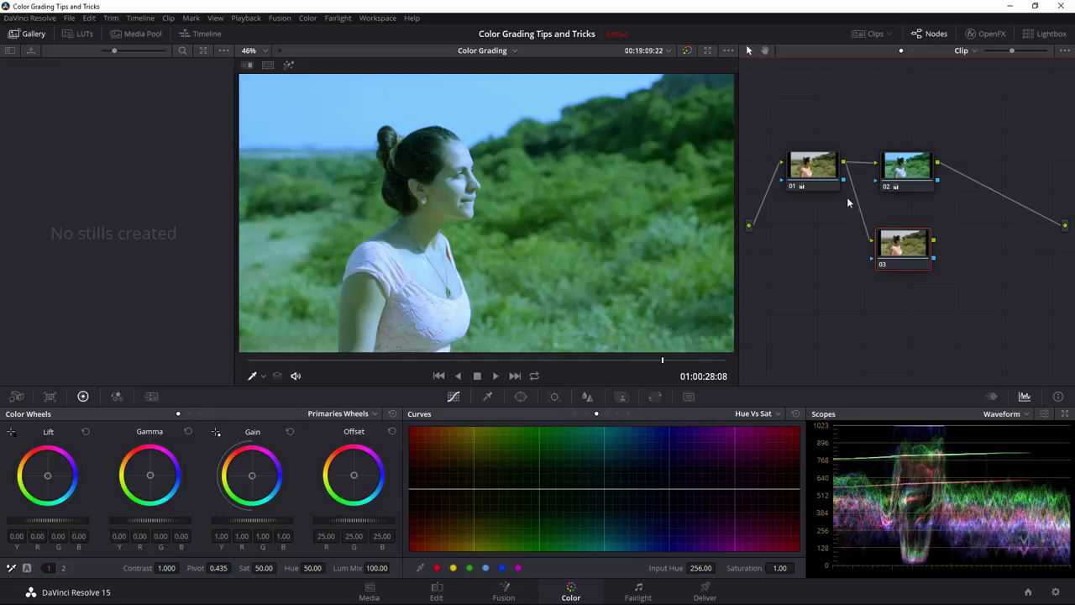
left_click_drag(899, 247, 912, 246)
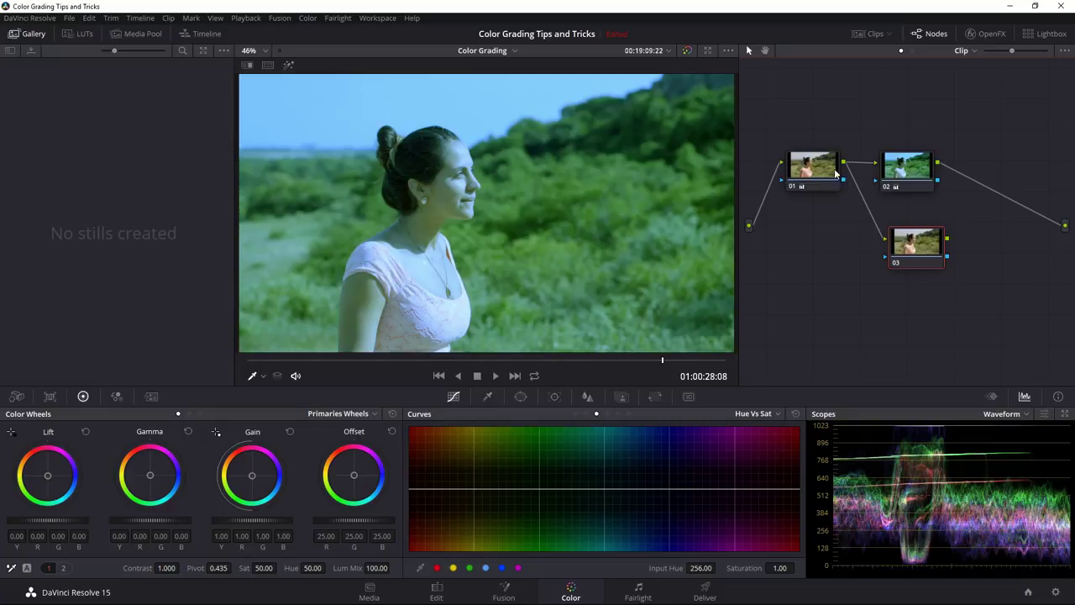
mouse_move(913, 257)
left_mouse_down()
mouse_move(895, 257)
mouse_move(919, 241)
left_mouse_up()
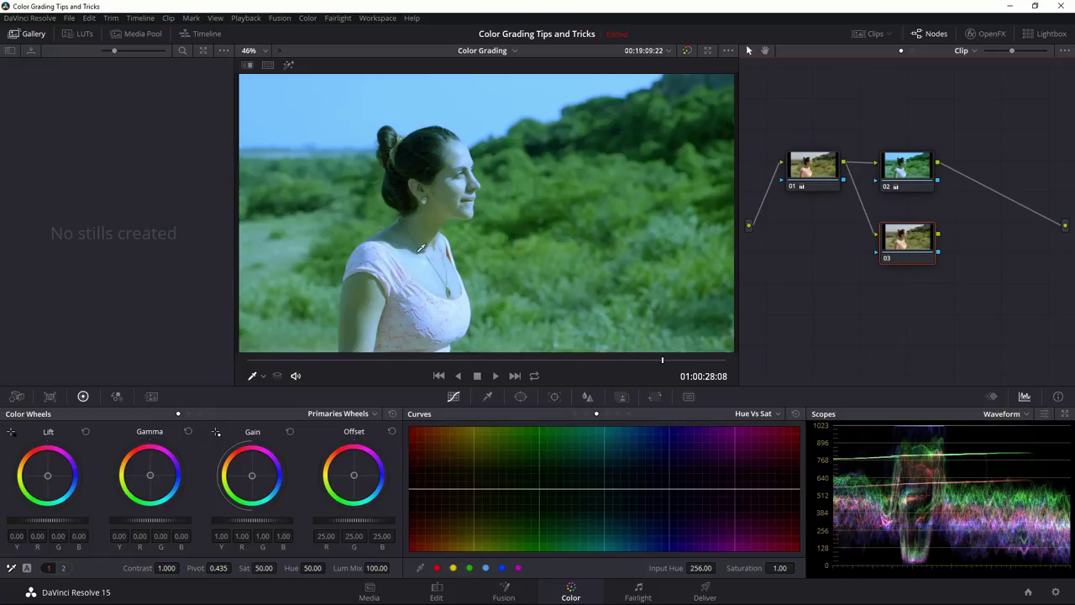
Add a Layer Mixer node, and insert it into the connection between node 02 and the graph's output
right_click(970, 212)
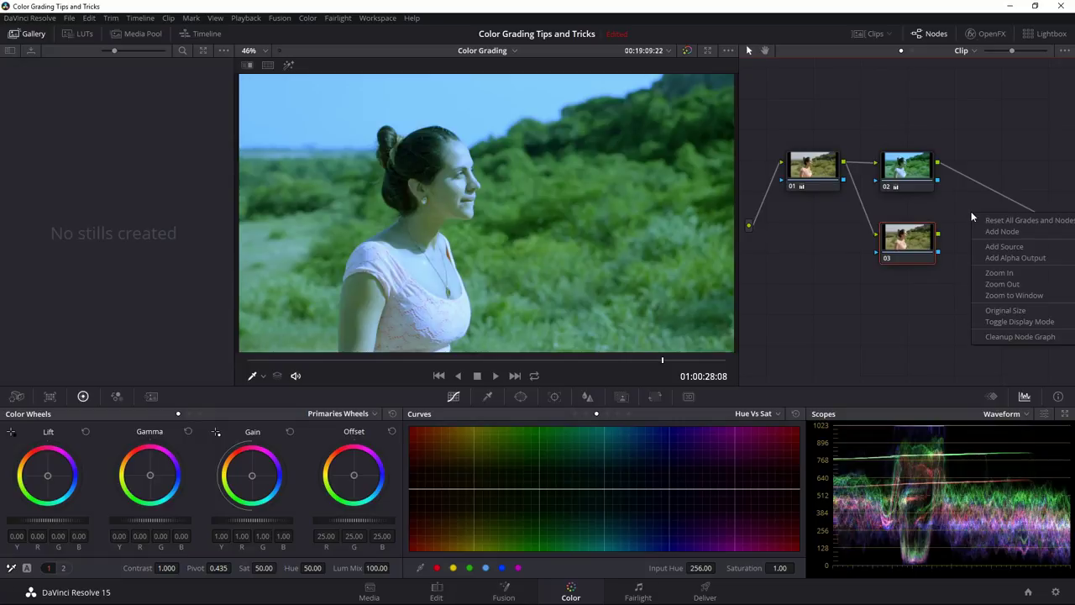
right_click(859, 281)
mouse_move(945, 300)
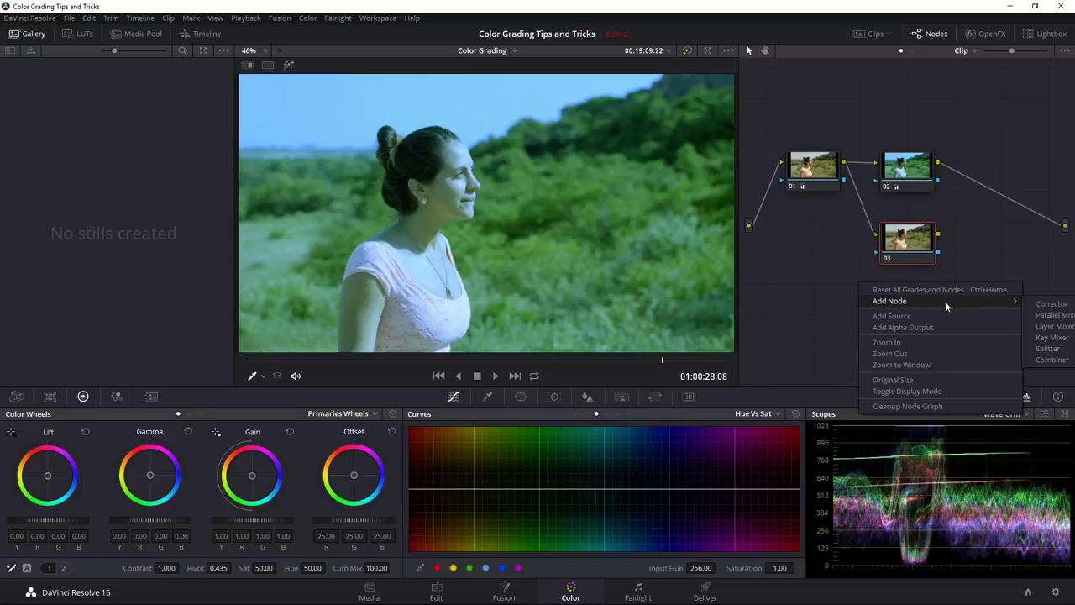
left_click(1061, 332)
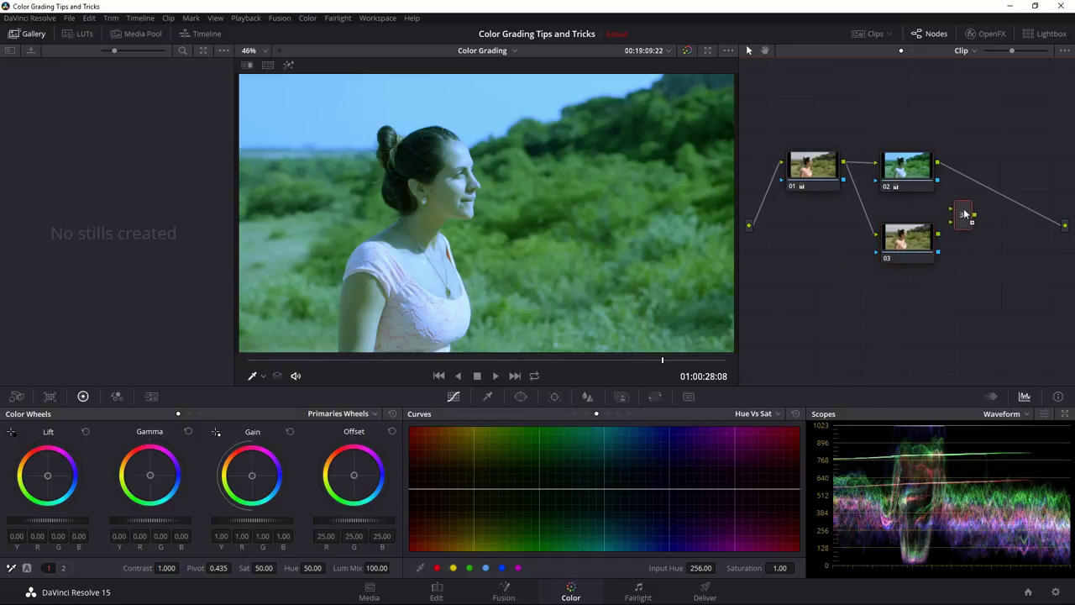
left_click(976, 192)
mouse_move(976, 192)
left_mouse_down()
mouse_move(978, 179)
mouse_move(971, 207)
left_mouse_up()
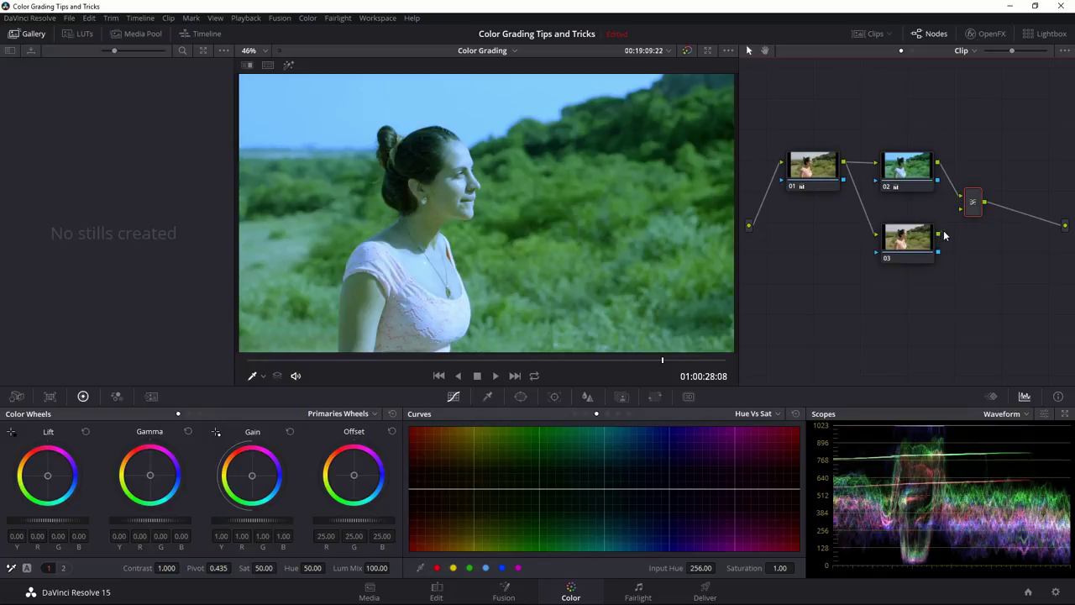
Connect node 03's output to the layer mixer's second input, and tidy the positions of the mixer and node 03
left_click_drag(936, 223, 959, 213)
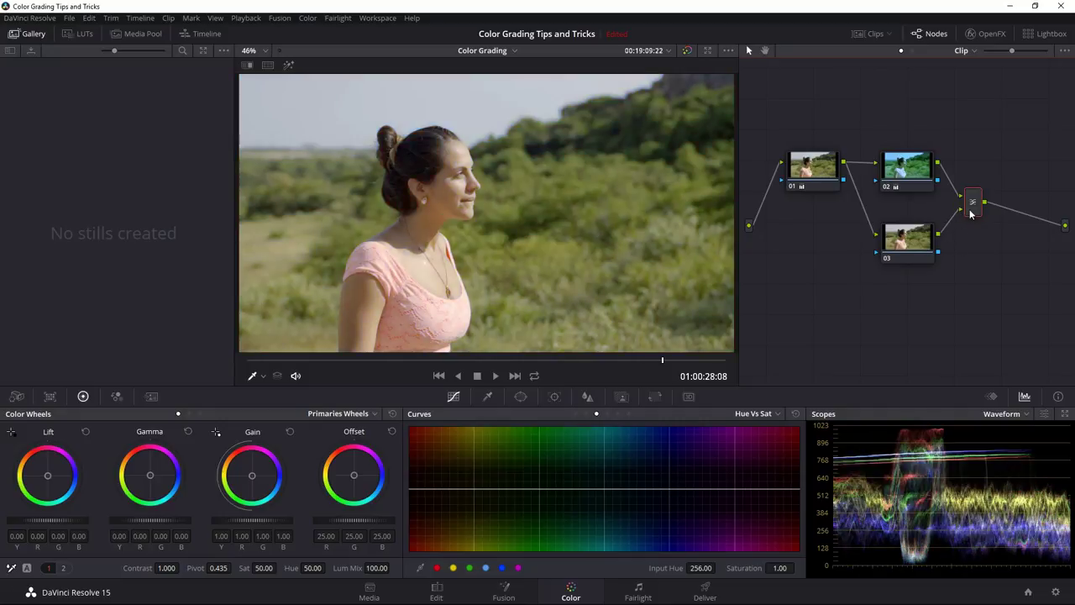
left_click_drag(971, 214, 973, 211)
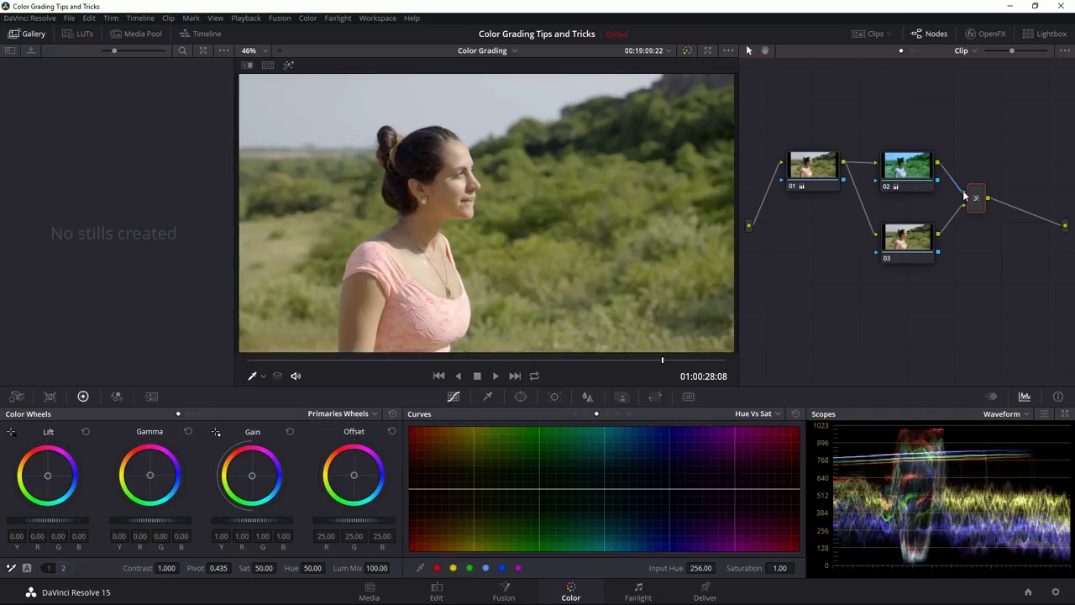
left_click_drag(914, 236, 911, 233)
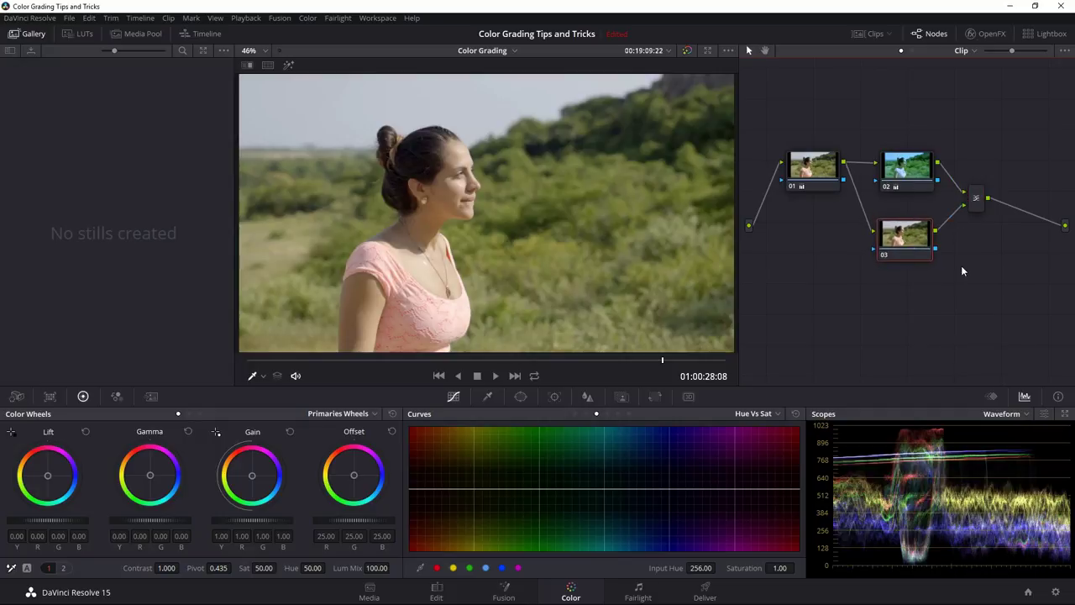
left_click_drag(895, 238, 917, 240)
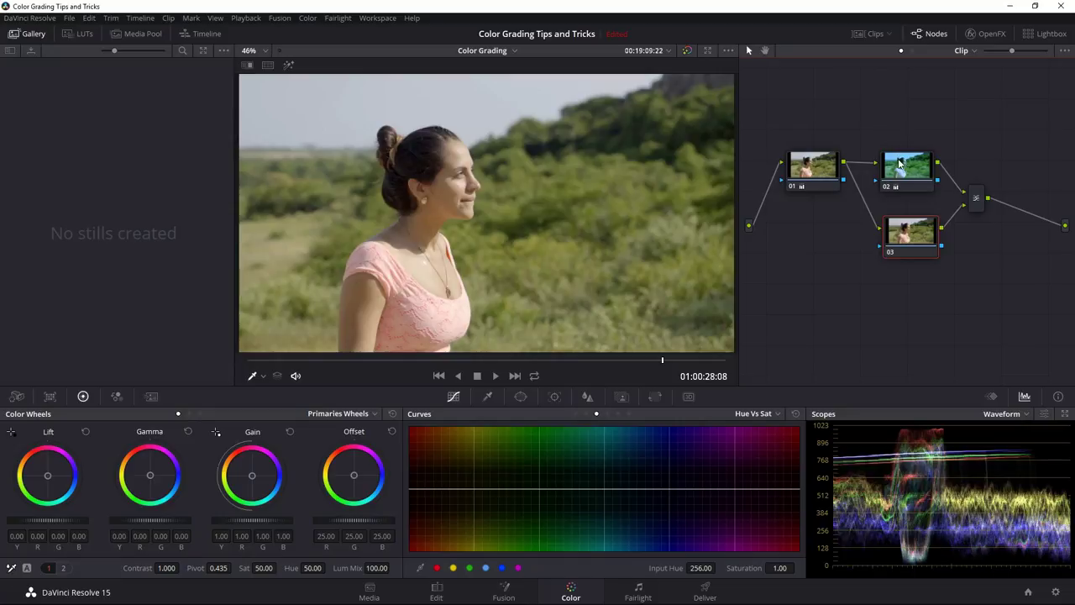
Toggle nodes 02 and 03 off and back on to compare what each contributes to the layered picture
left_click_drag(898, 165, 904, 153)
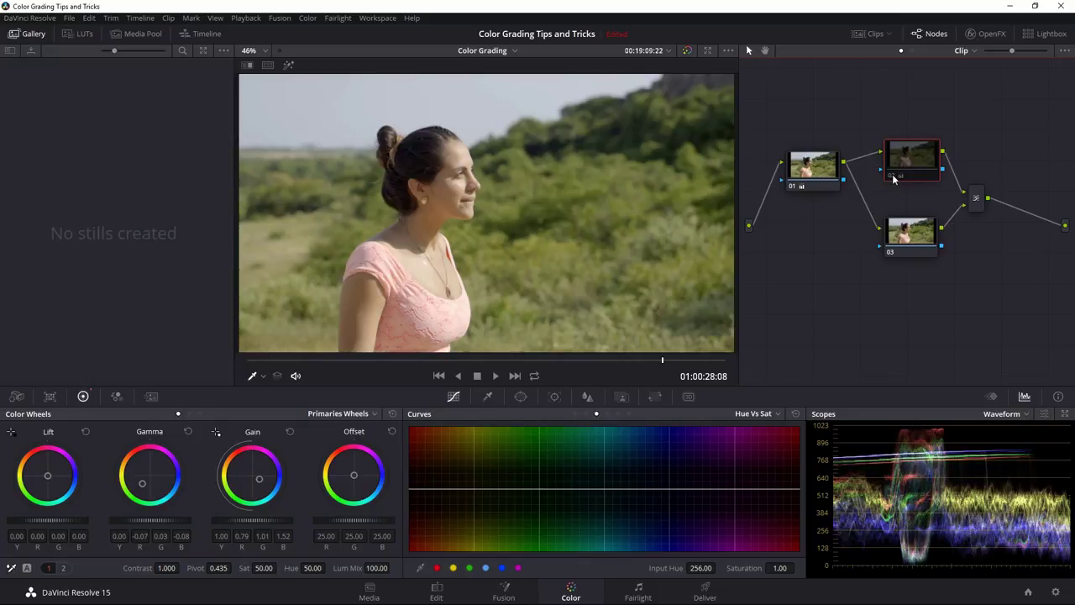
left_click_drag(900, 254, 888, 251)
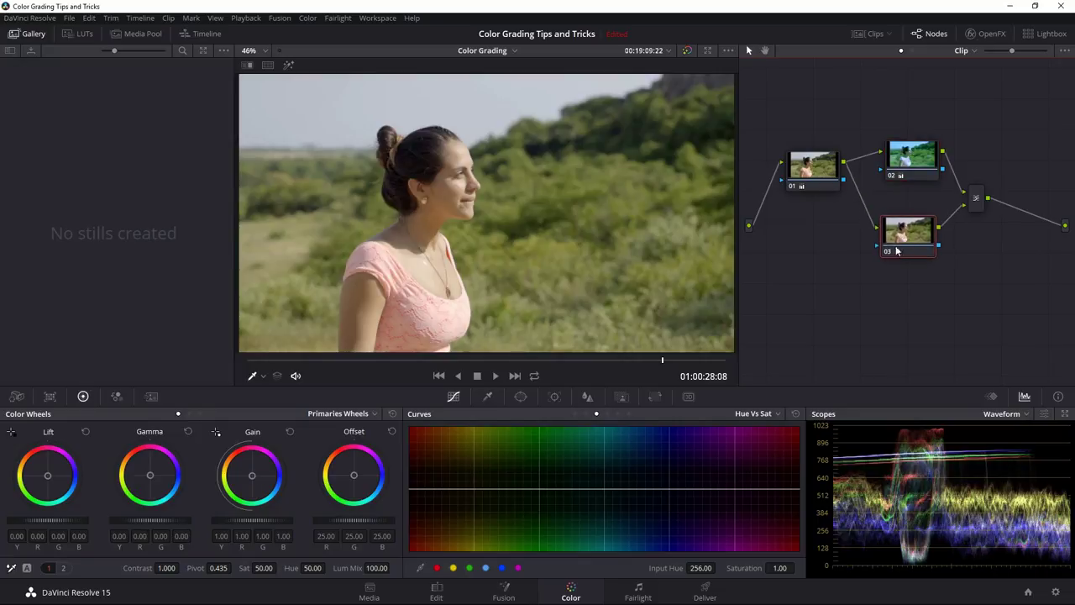
left_click(887, 252)
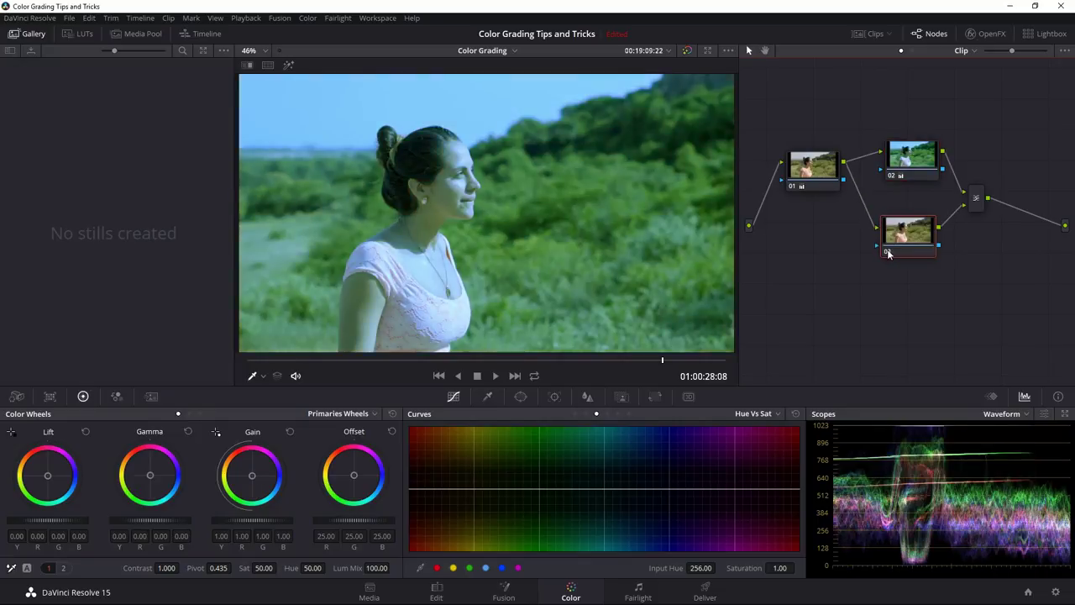
left_click(888, 252)
Sample the woman's skin from forehead to chest with the HSL qualifier on node 03
left_click_drag(904, 242, 900, 236)
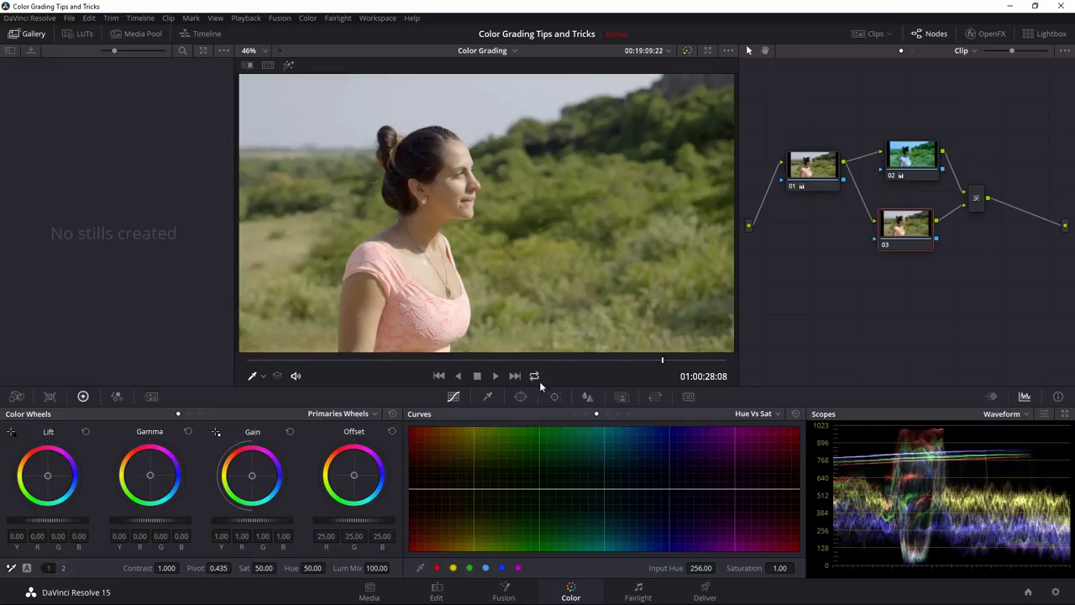
left_click(485, 397)
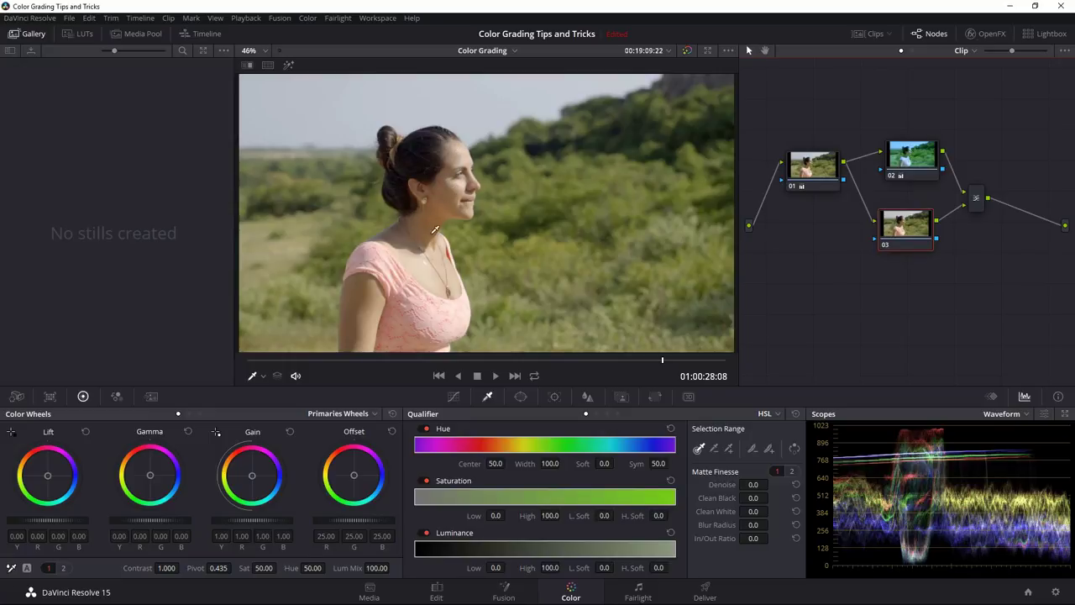
scroll(425, 244, "up", 3)
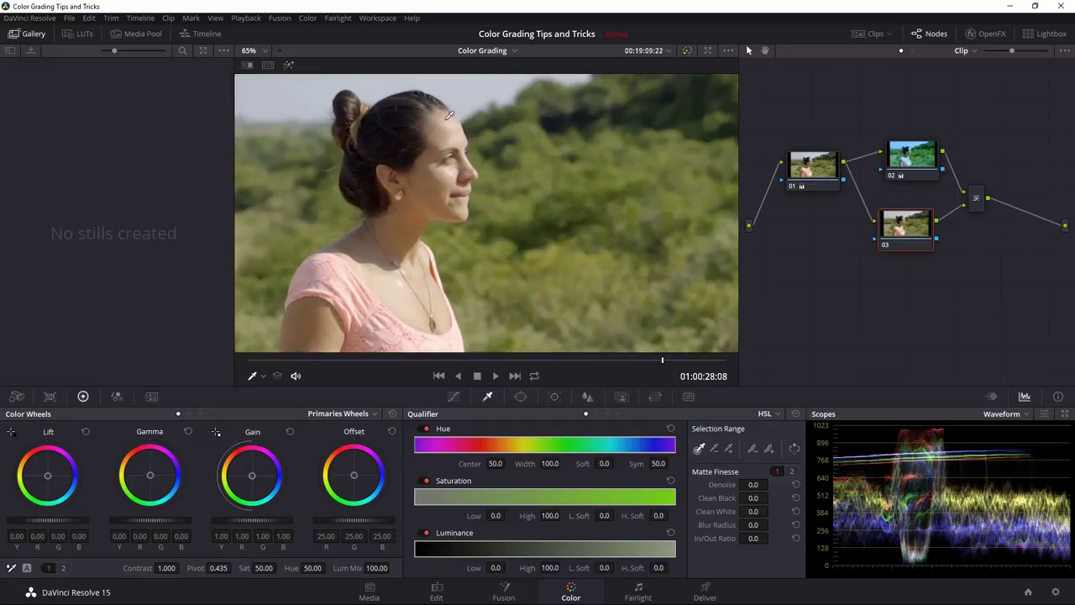
mouse_move(452, 118)
left_mouse_down()
mouse_move(432, 207)
mouse_move(422, 219)
mouse_move(331, 245)
mouse_move(345, 252)
mouse_move(329, 249)
mouse_move(344, 248)
mouse_move(295, 278)
mouse_move(324, 248)
mouse_move(329, 271)
mouse_move(362, 273)
mouse_move(330, 247)
mouse_move(320, 254)
mouse_move(414, 262)
left_mouse_up()
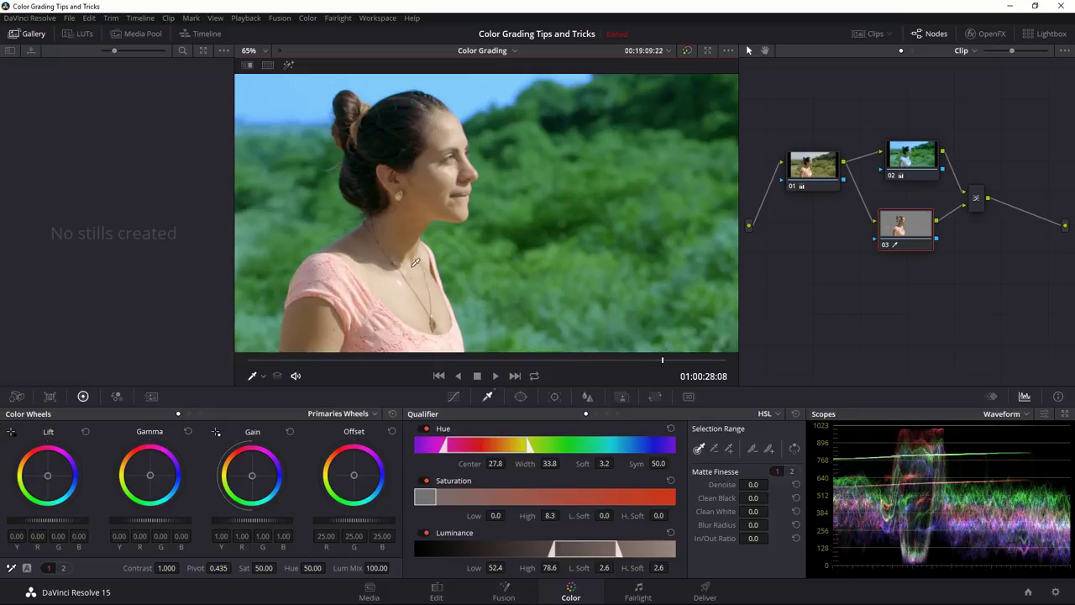
Show node 03's qualified selection as a black-and-white matte, and fit the whole frame in the viewer
left_click(289, 65)
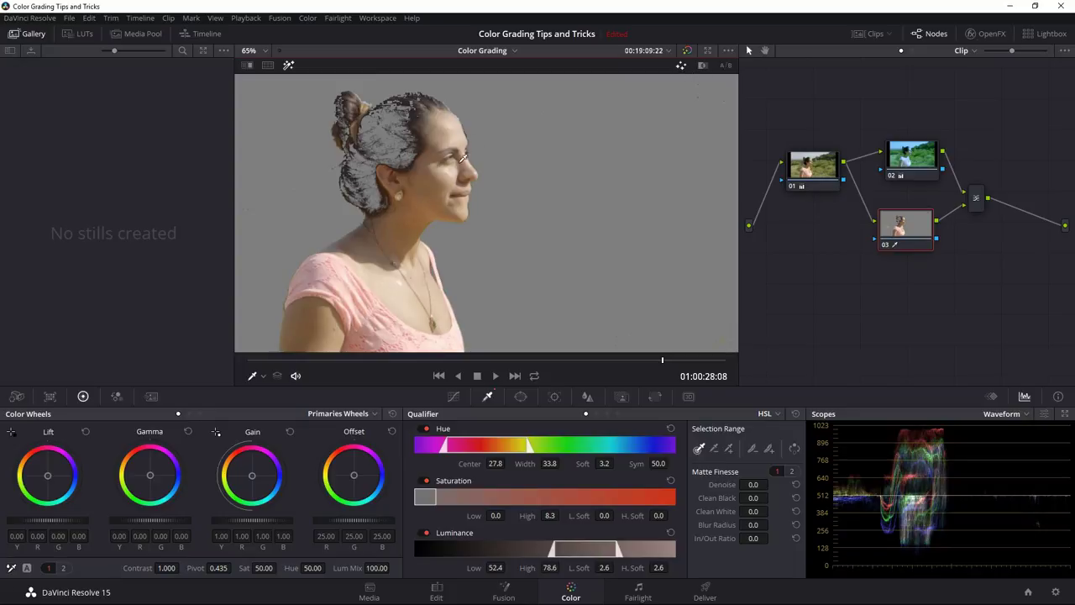
left_click(702, 66)
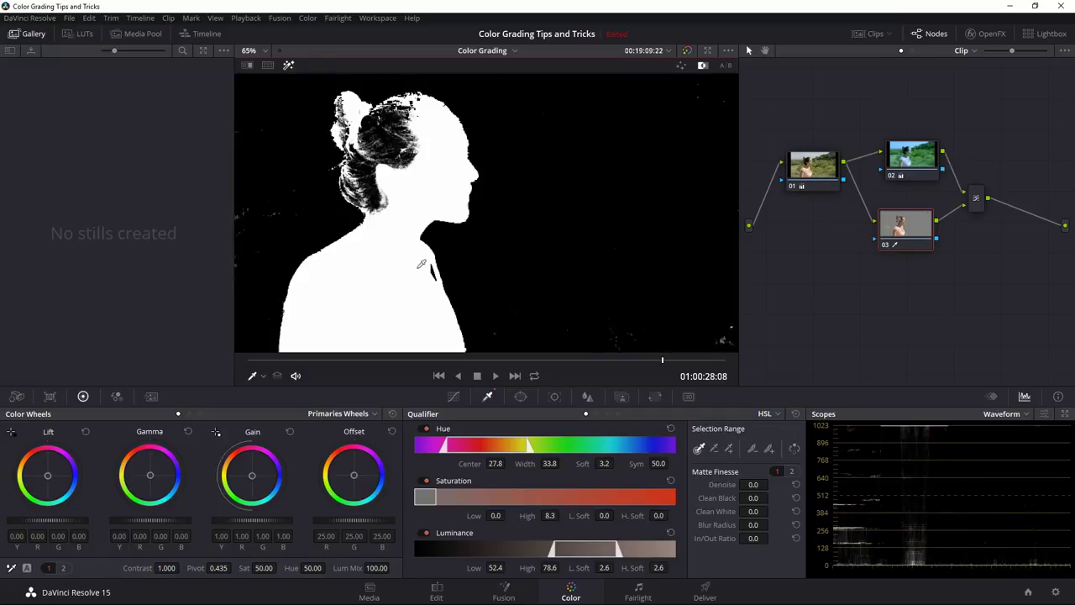
left_click(261, 52)
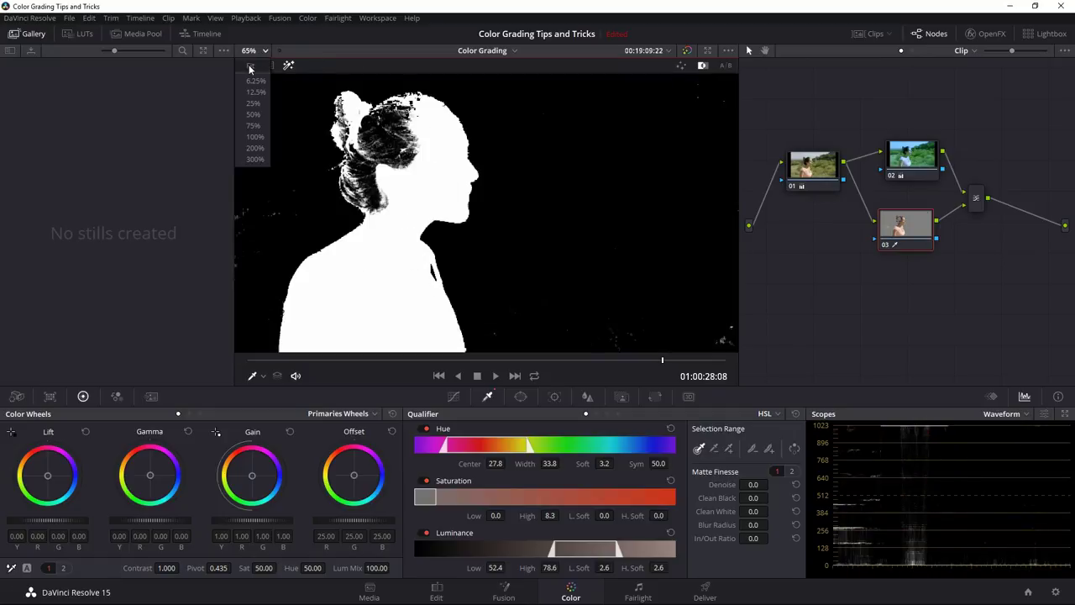
left_click(249, 66)
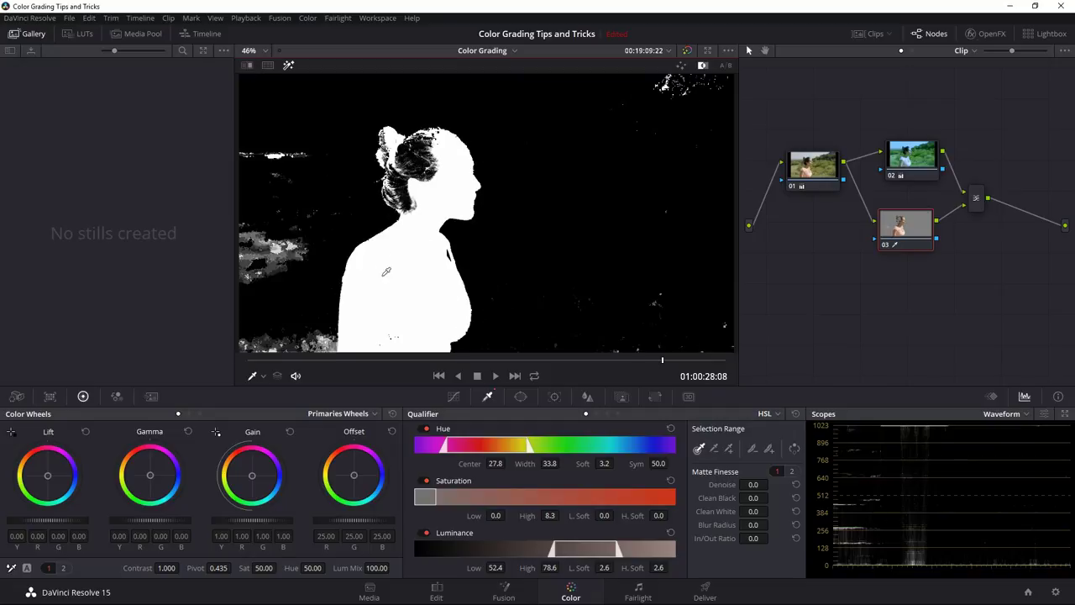
Try to subtract the stray background patch beside the woman from the qualifier's selection, and undo it
left_click(714, 449)
left_click(279, 245)
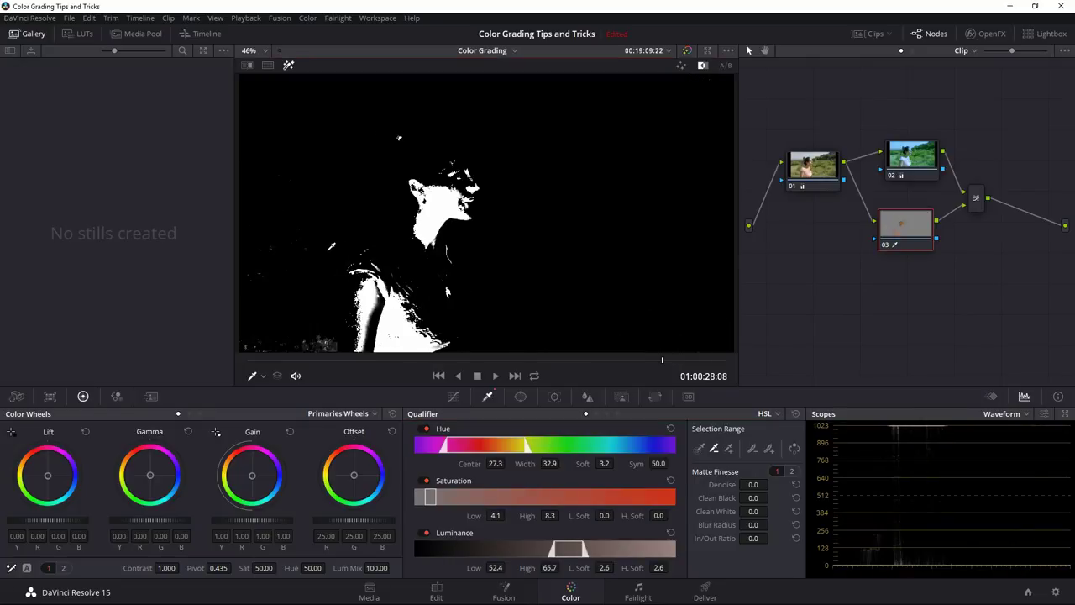
key("ctrl+z")
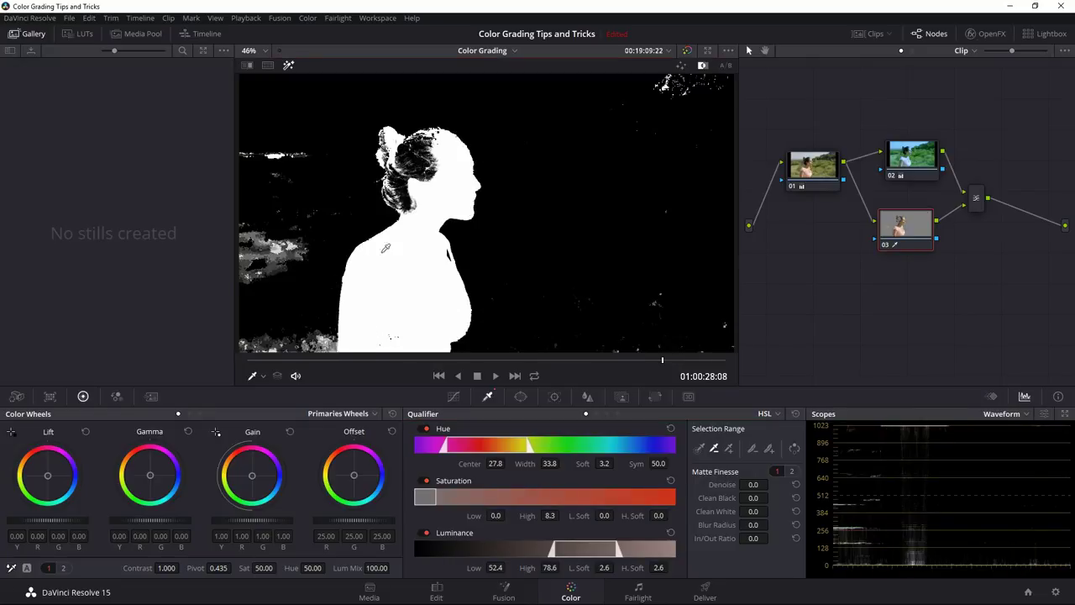
Compare the highlighted picture with node 03 off and on, return to the black-and-white matte, and move node 03 slightly lower
key("shift+h")
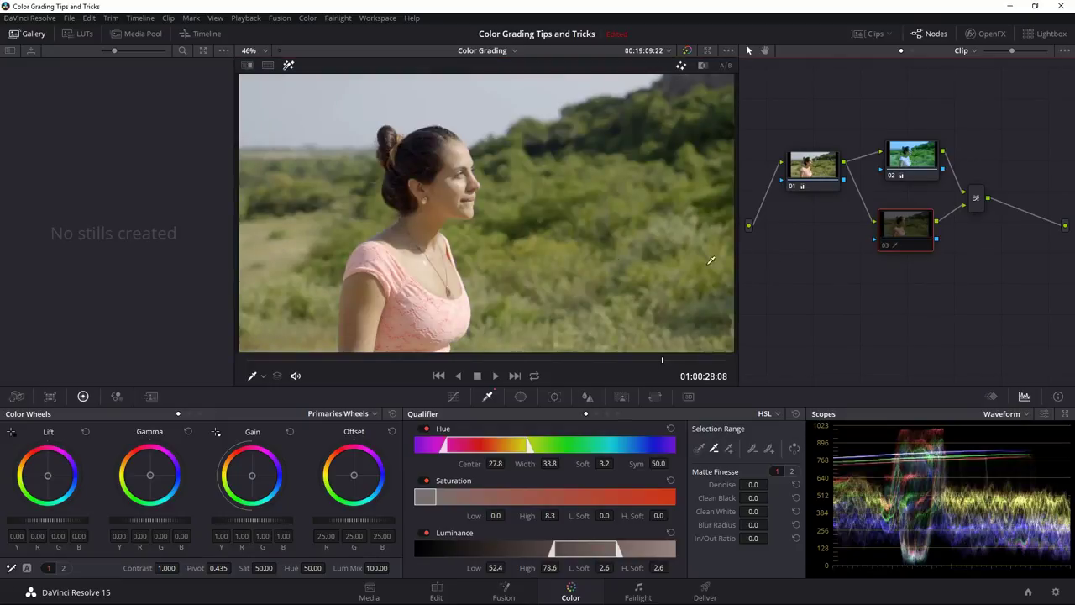
left_click(886, 246)
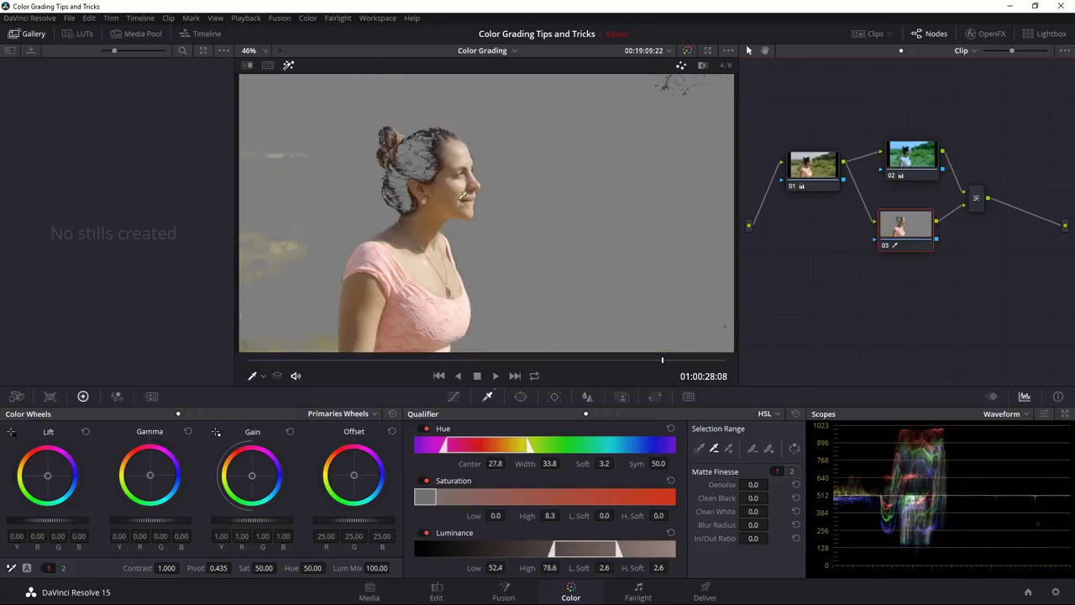
left_click(702, 66)
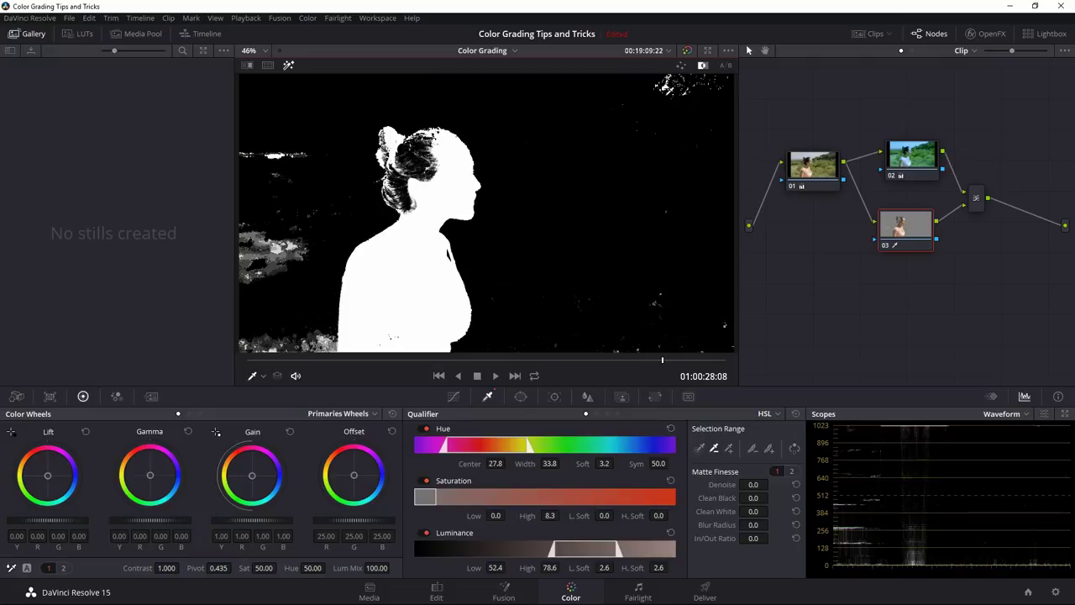
left_click_drag(904, 219, 904, 237)
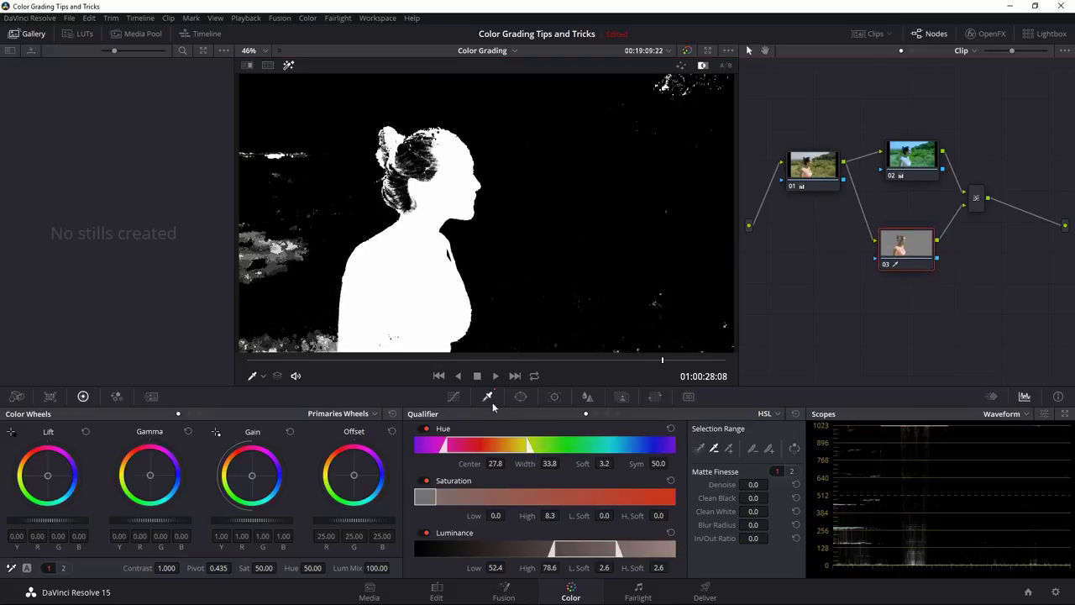
Refine node 03's matte with Denoise 3.2, Clean Black 3.4, Clean White 5.1 and Blur Radius 3.3
left_click_drag(731, 485, 772, 485)
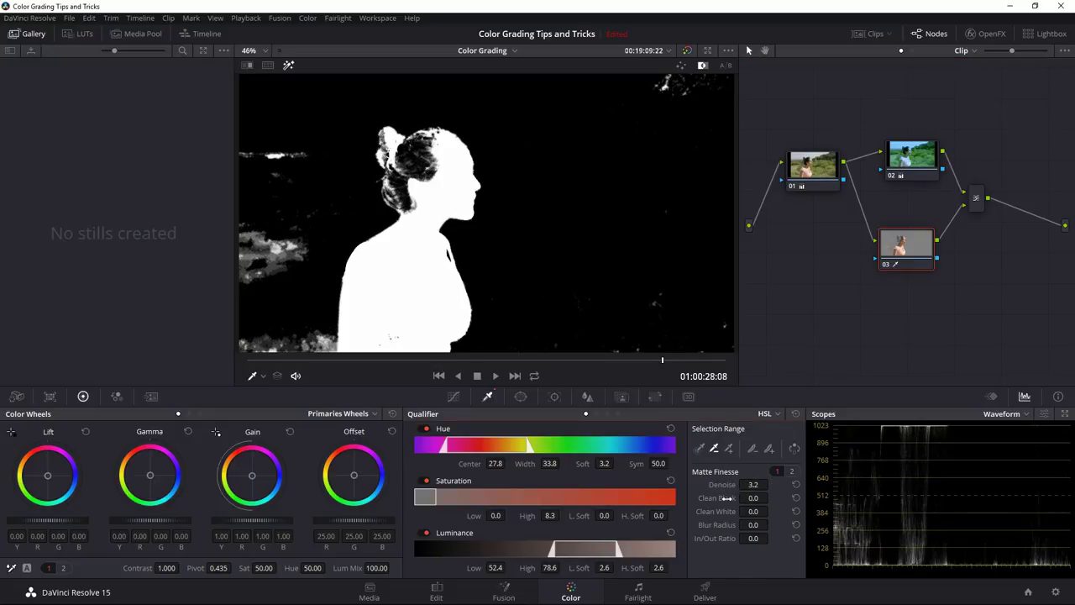
left_click_drag(771, 497, 772, 497)
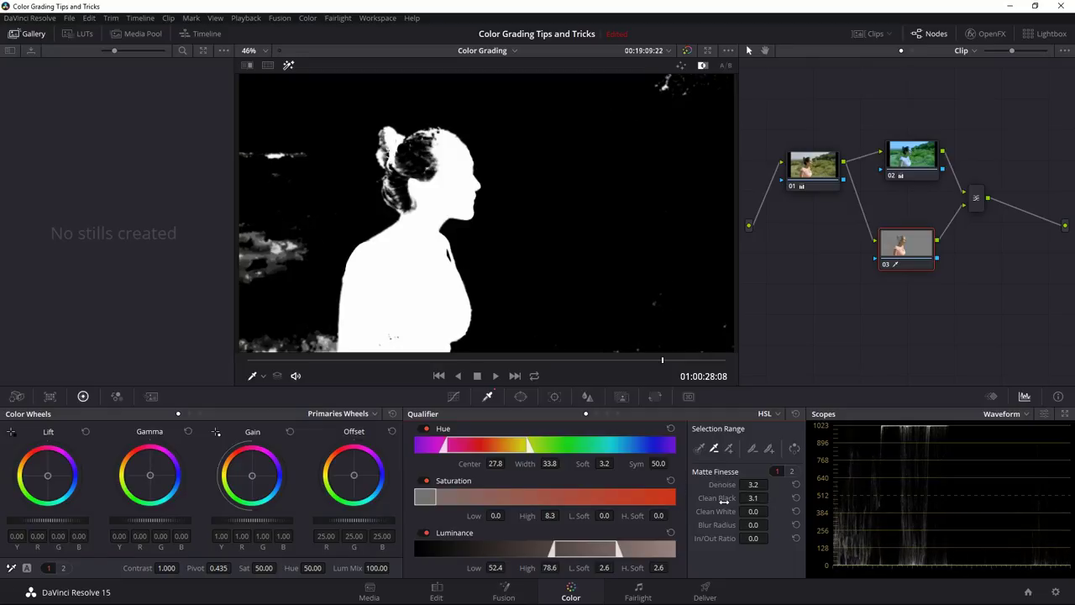
left_click_drag(771, 511, 772, 511)
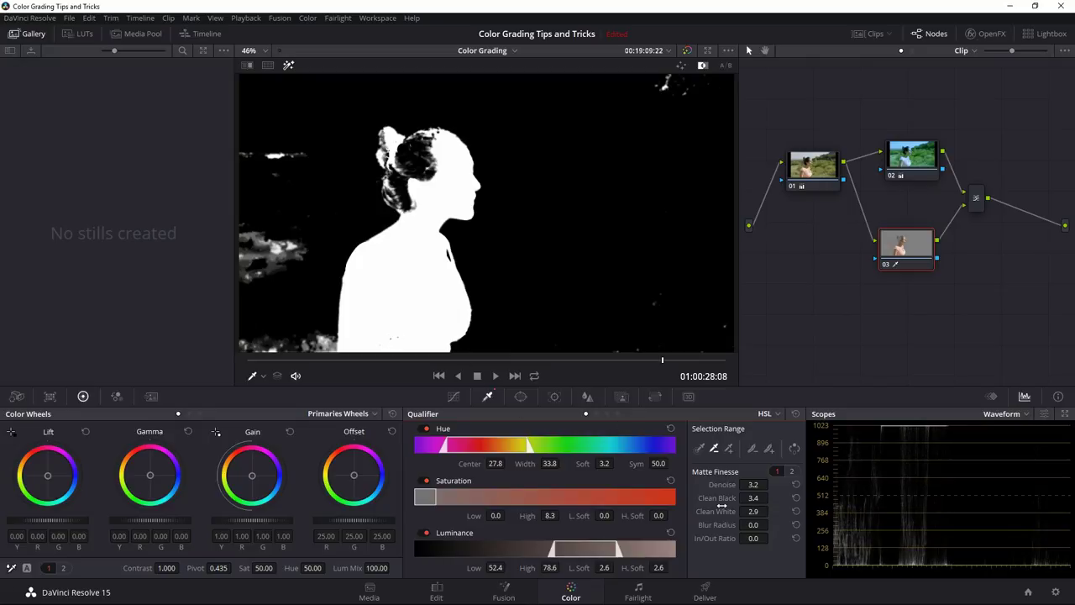
left_click_drag(771, 511, 771, 510)
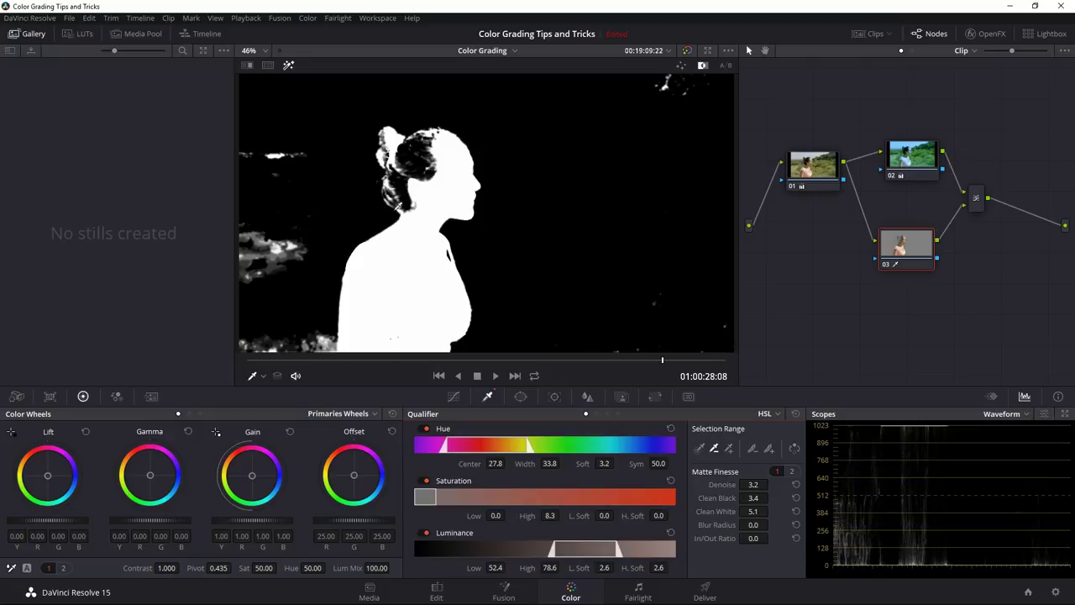
scroll(510, 313, "up", 5)
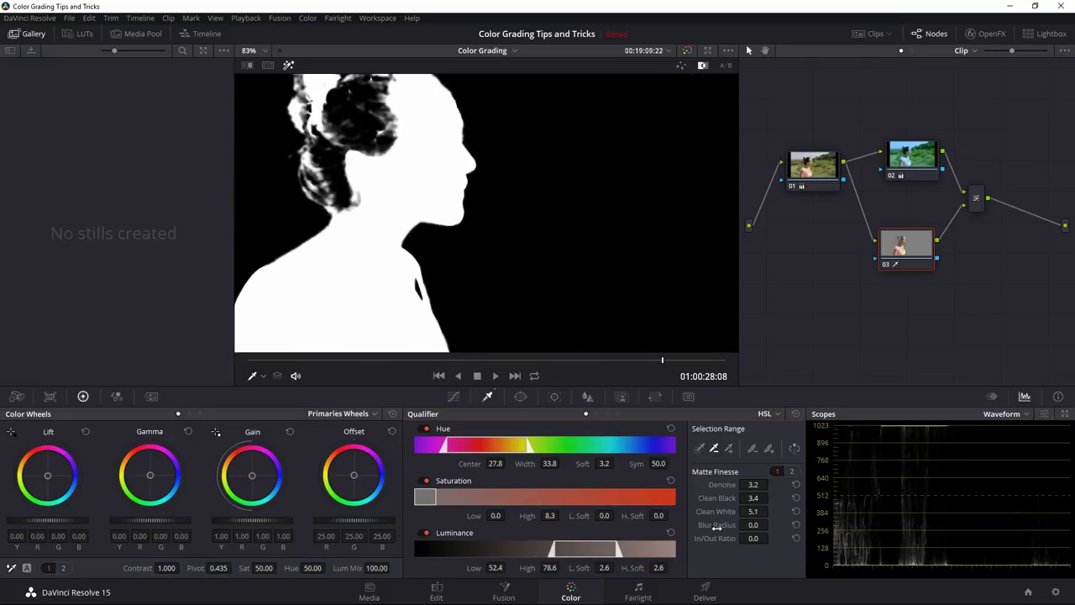
left_click_drag(771, 524, 771, 524)
left_click_drag(771, 524, 770, 524)
scroll(507, 208, "down", 3)
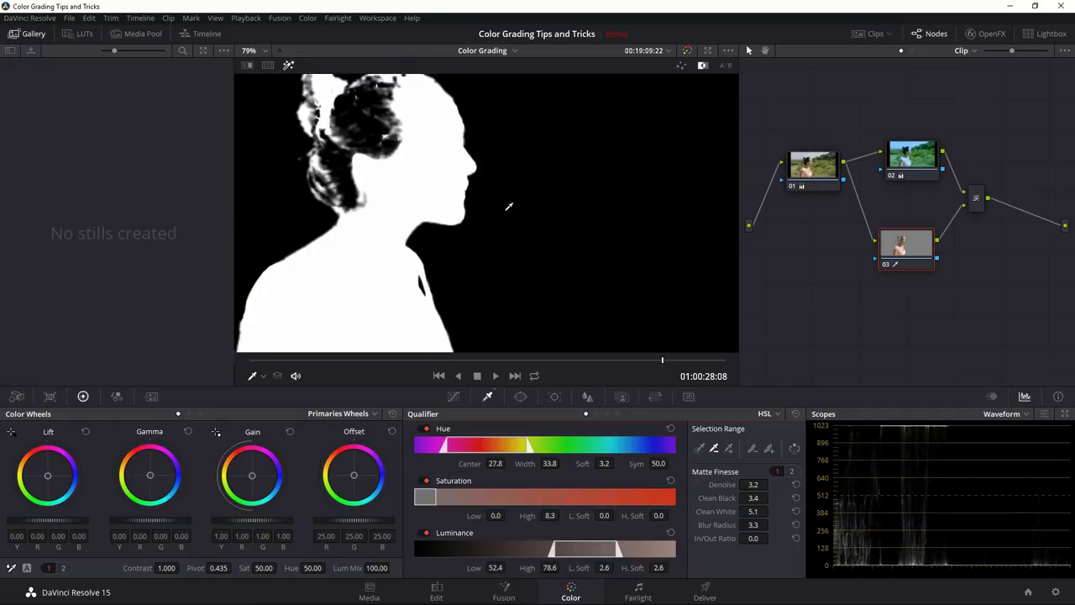
Check the refined selection in color, leave the highlight view, and fit the full layered picture in the viewer
left_click(681, 65)
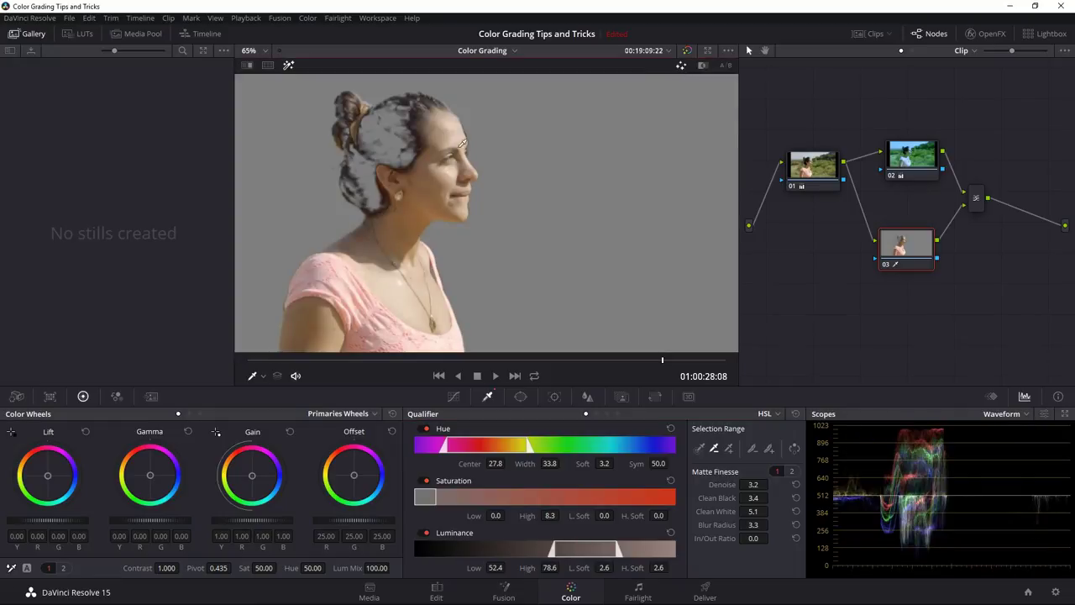
left_click(289, 66)
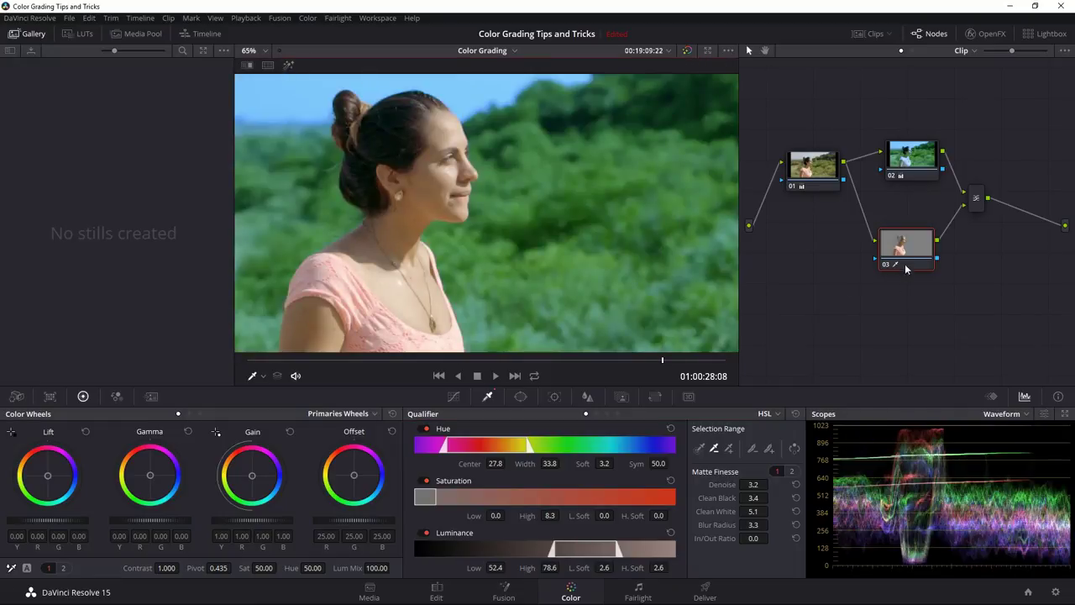
left_click(249, 51)
left_click(250, 68)
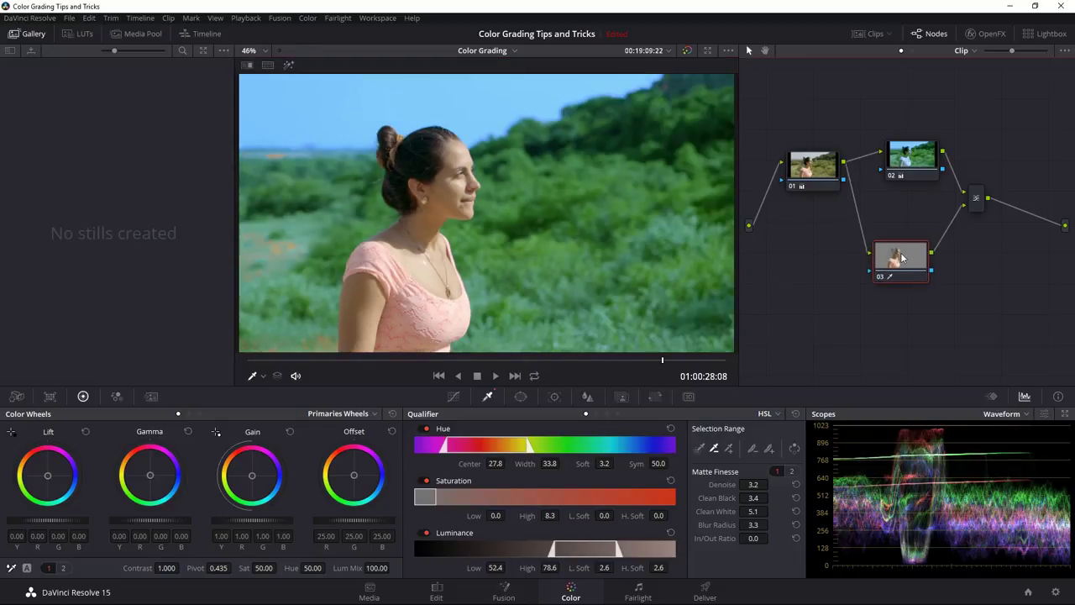
Toggle node 03 off and back on to compare the woman's skin tones, keeping the node beneath node 02
left_click_drag(906, 246, 905, 247)
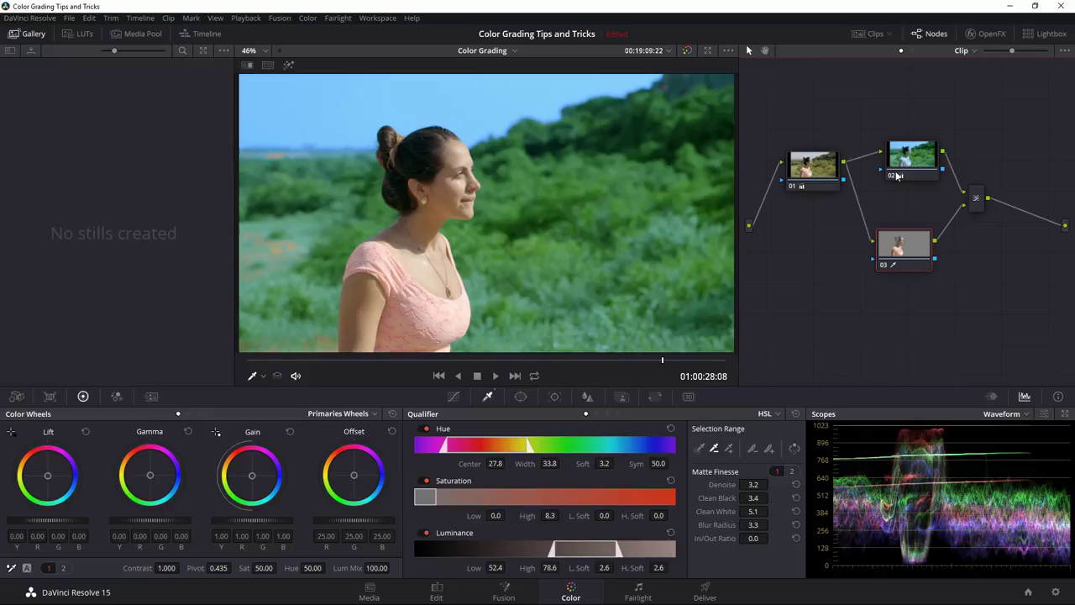
left_click(884, 268)
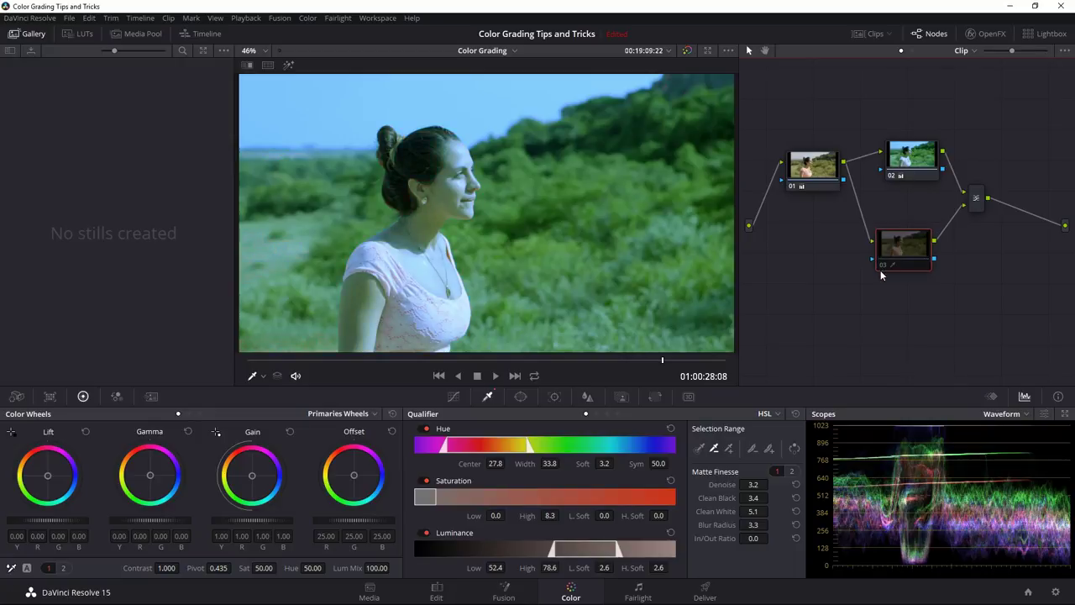
left_click(883, 267)
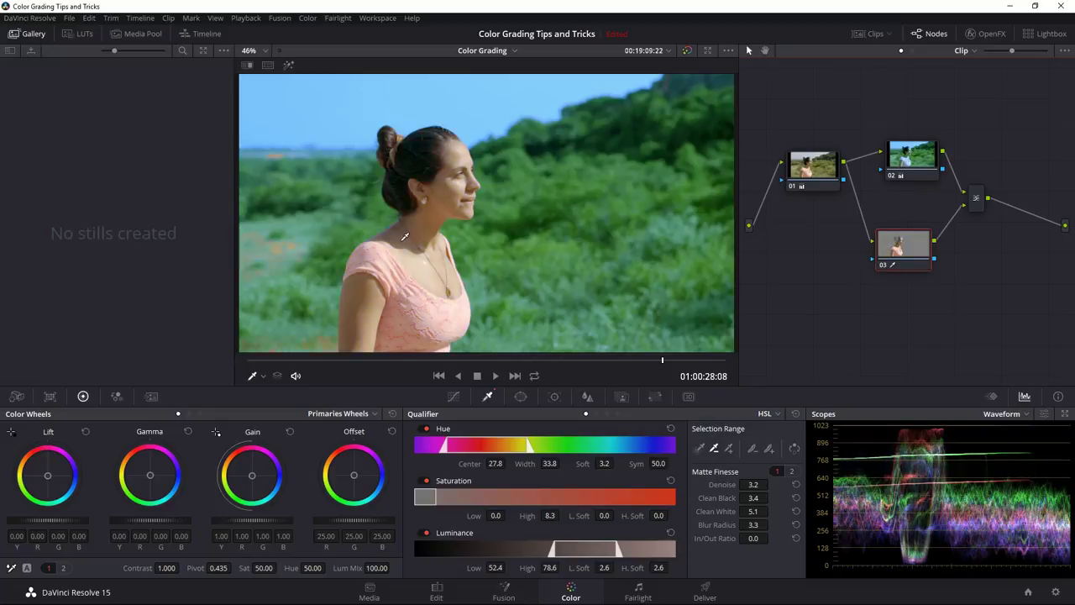
left_click_drag(894, 254, 894, 249)
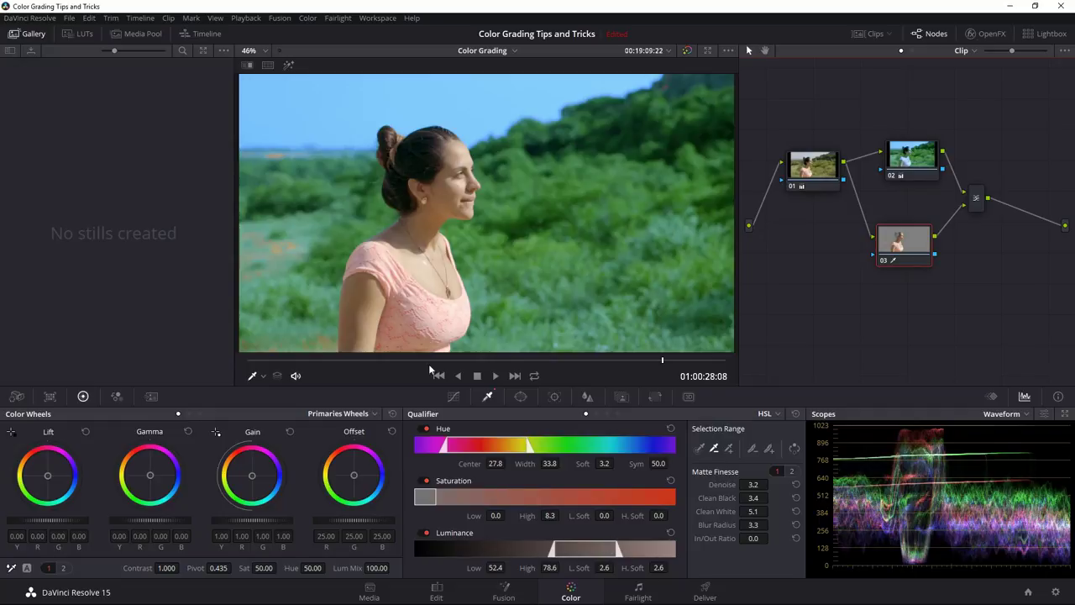
Set the qualifier's luminance Low to 54.3 and both luminance softness values to 5.6, and lower saturation High to 7.7
mouse_move(553, 552)
left_mouse_down()
mouse_move(569, 553)
mouse_move(452, 550)
mouse_move(559, 556)
left_mouse_up()
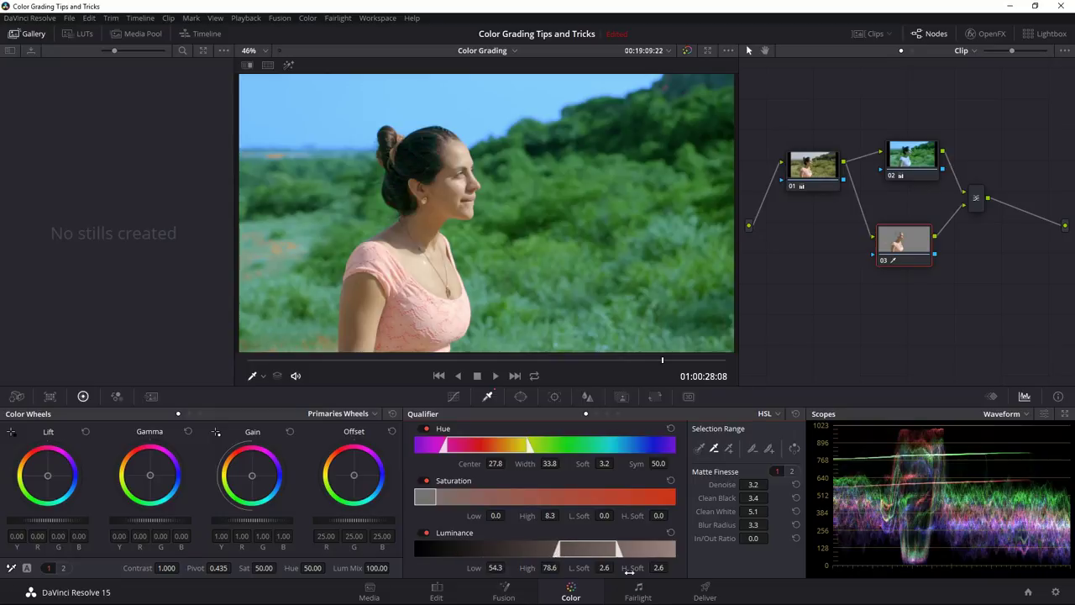
left_click_drag(659, 567, 672, 566)
left_click_drag(582, 571, 616, 568)
left_click_drag(433, 499, 414, 501)
Narrow the qualifier's hue width to 25.6 and raise its hue softness to 5.2
left_click_drag(527, 445, 523, 447)
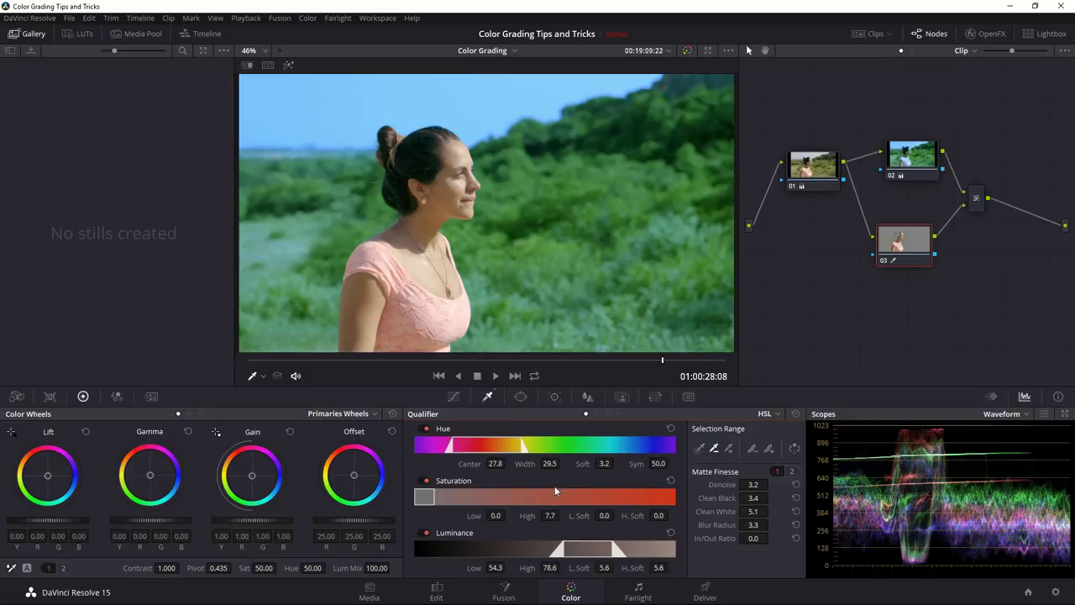
left_click_drag(523, 446, 519, 453)
left_click_drag(584, 466, 617, 463)
Inspect the narrowed selection in both the color highlight and black-and-white matte views, and return to the normal picture
left_click(288, 64)
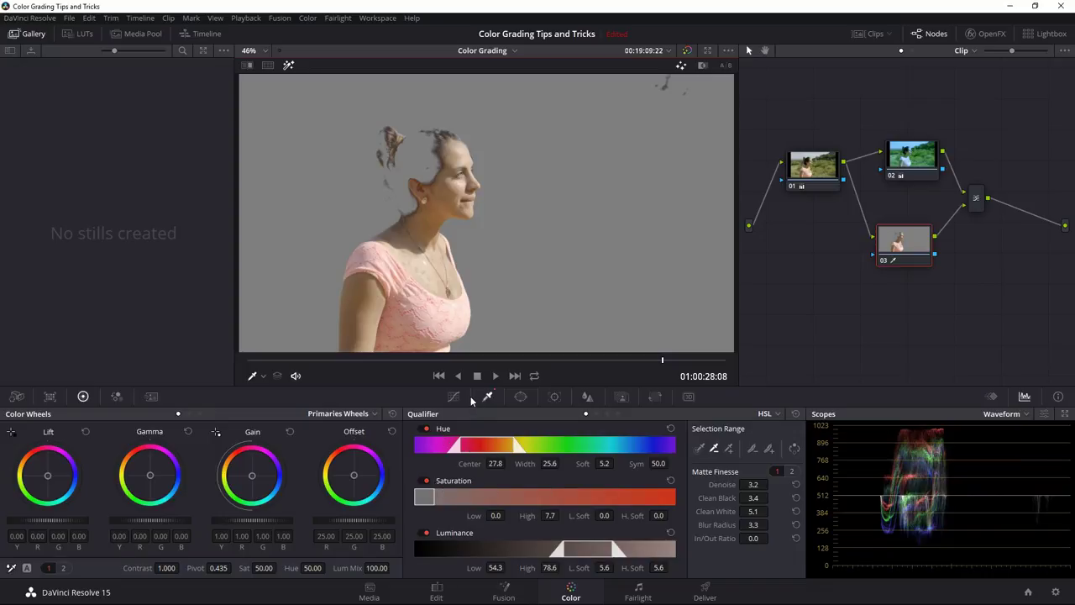
left_click(680, 66)
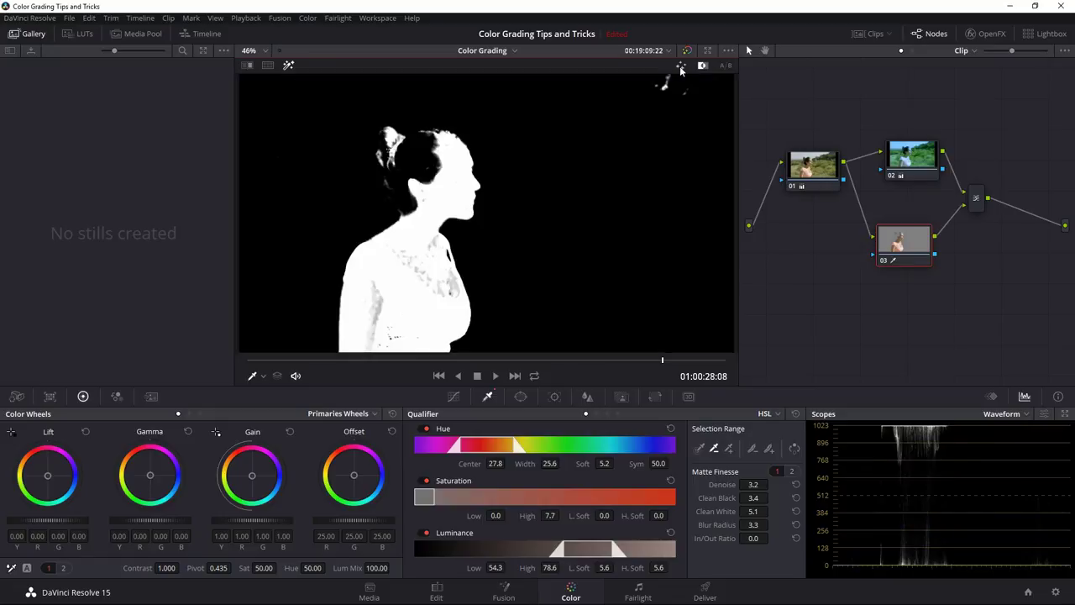
left_click(680, 66)
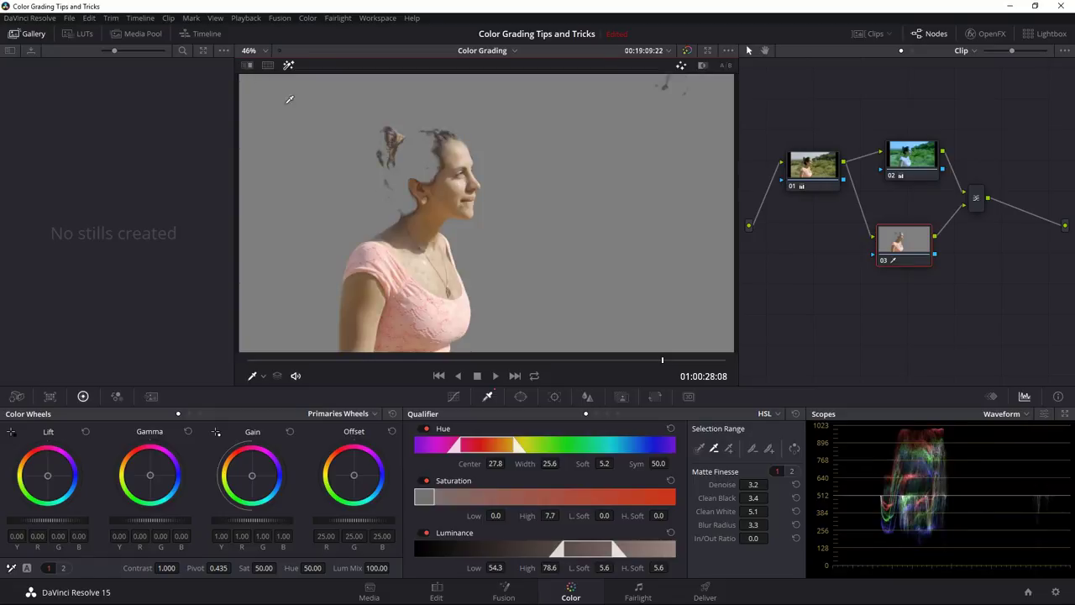
left_click(287, 67)
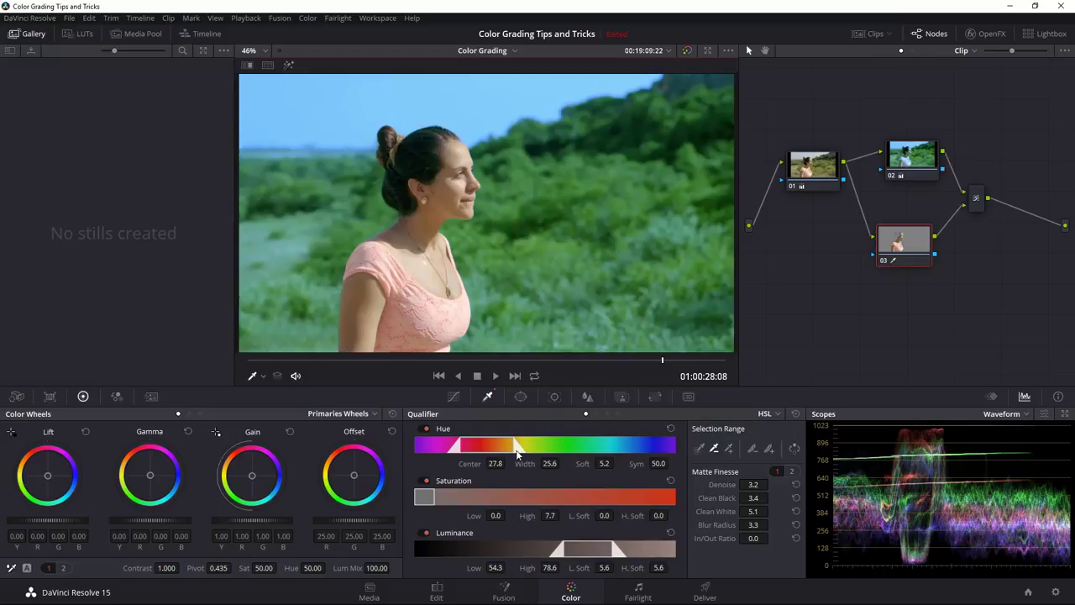
Widen the qualifier's hue width to 28.6, and toggle node 03 off and on to compare the result
left_click_drag(514, 446, 518, 446)
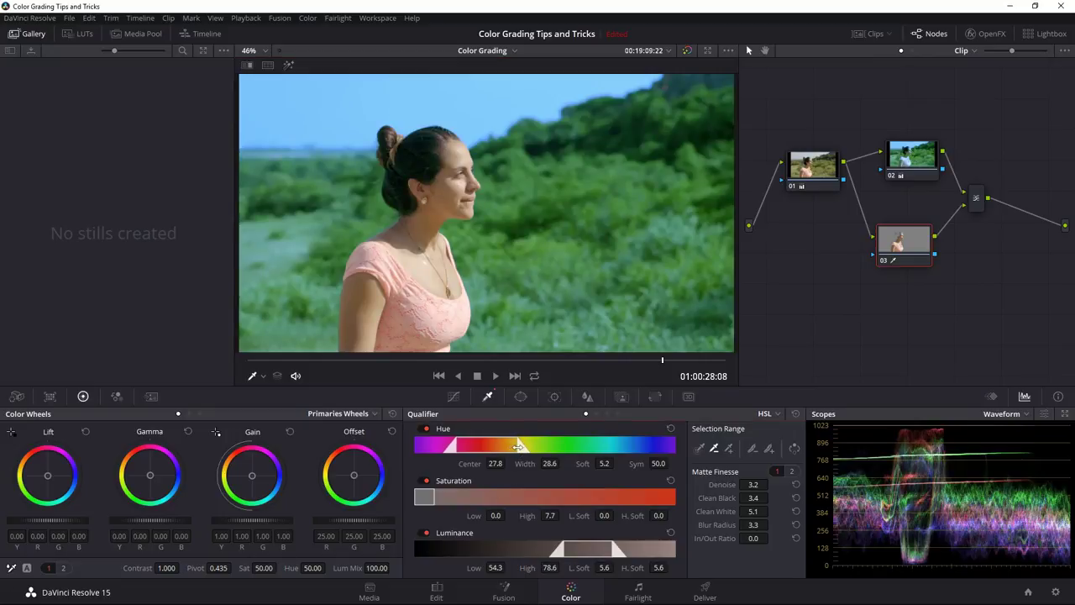
left_click(885, 263)
left_click(885, 263)
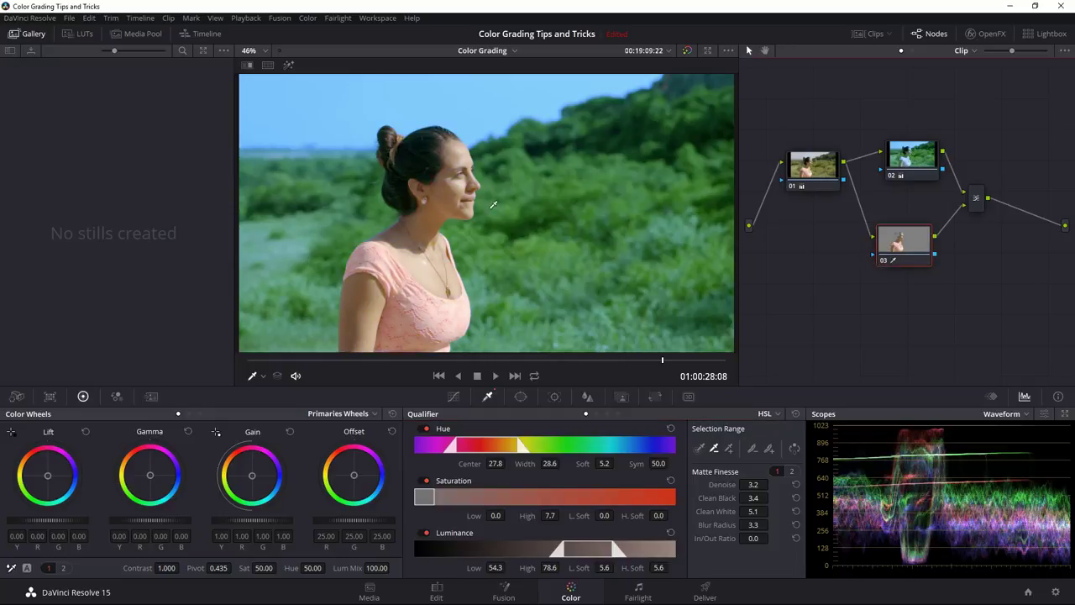
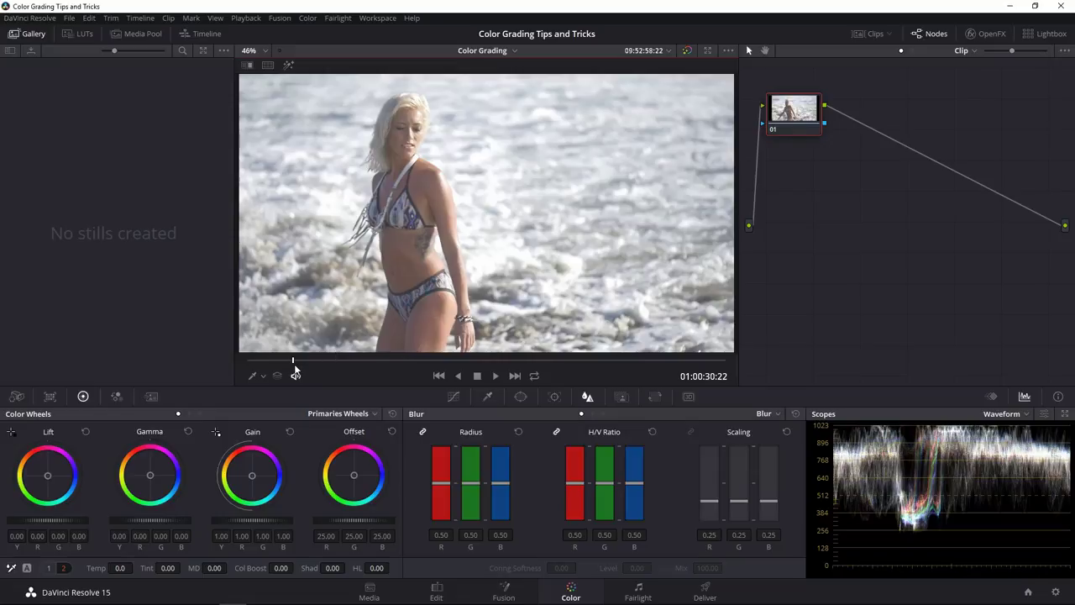
Lower the beach clip's master lift to -0.06 on node 01 and review the result through the clip
left_click_drag(294, 362, 627, 361)
left_click_drag(336, 364, 304, 365)
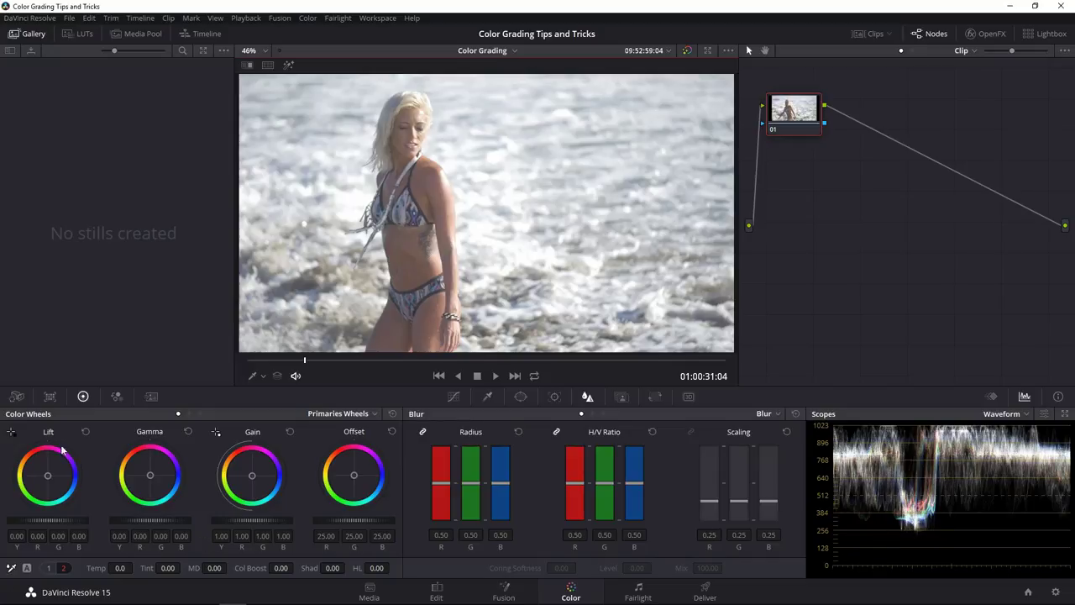
left_click_drag(65, 519, 49, 519)
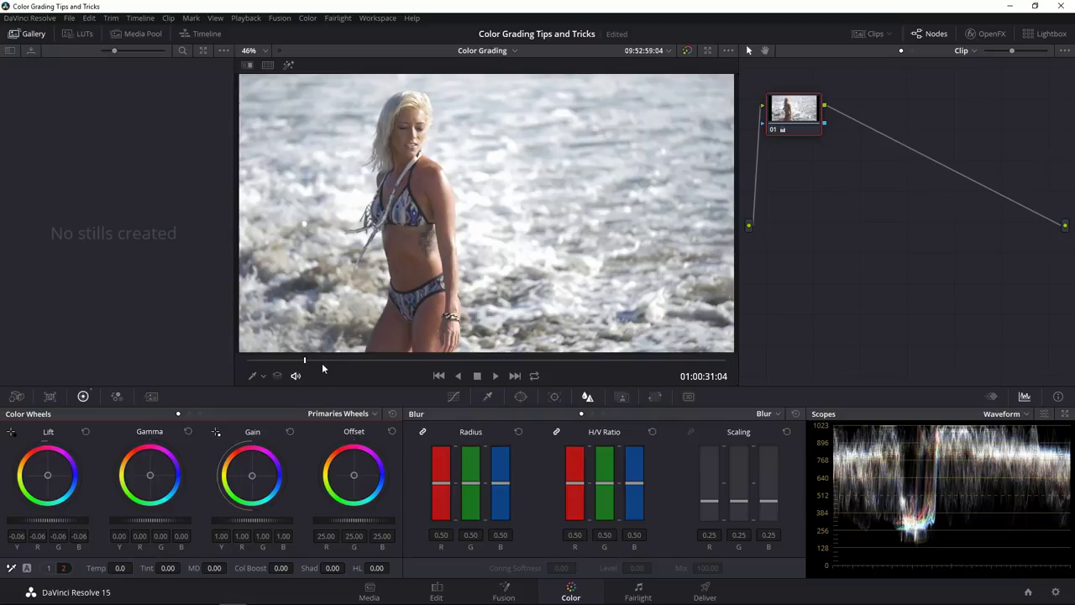
key("space")
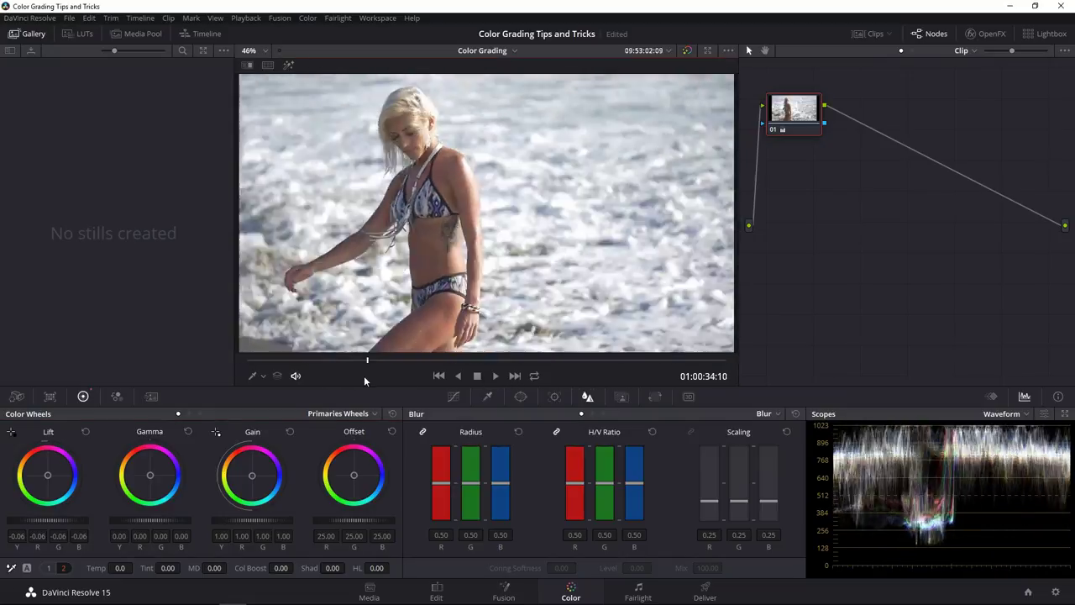
left_click_drag(363, 376, 336, 362)
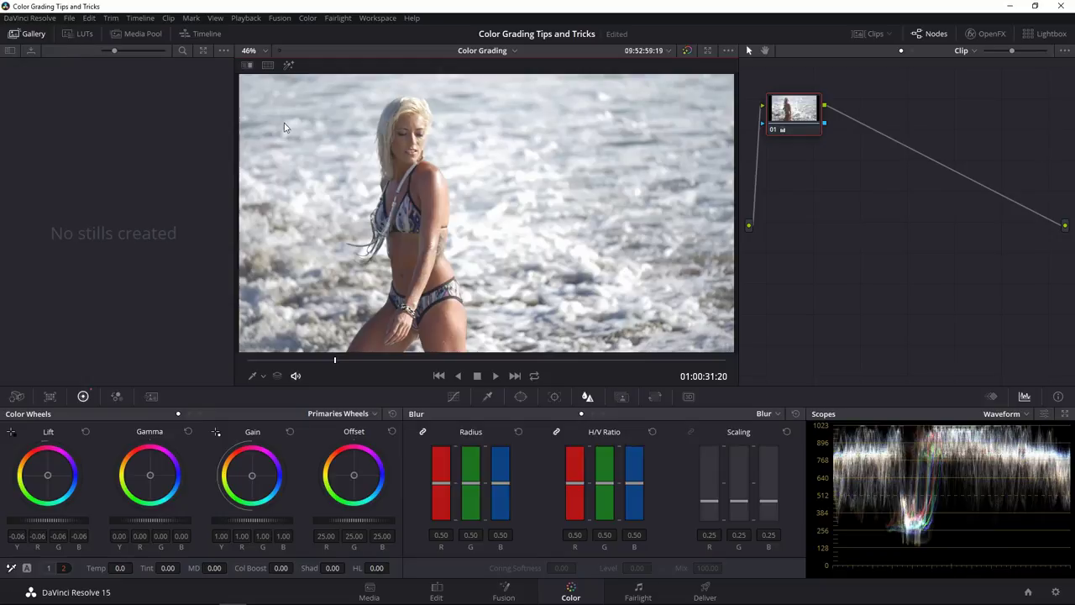
Show the LUT browser and open the Newsletter_Gift_LUTs folder under Tom Antos Films
left_click(84, 35)
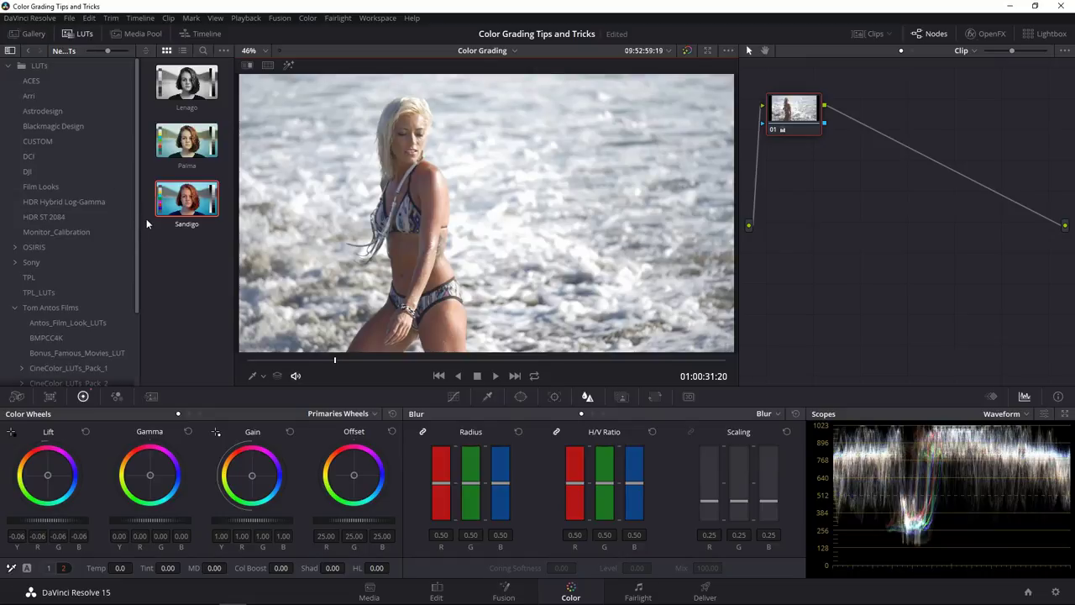
scroll(50, 310, "down", 3)
left_click(65, 323)
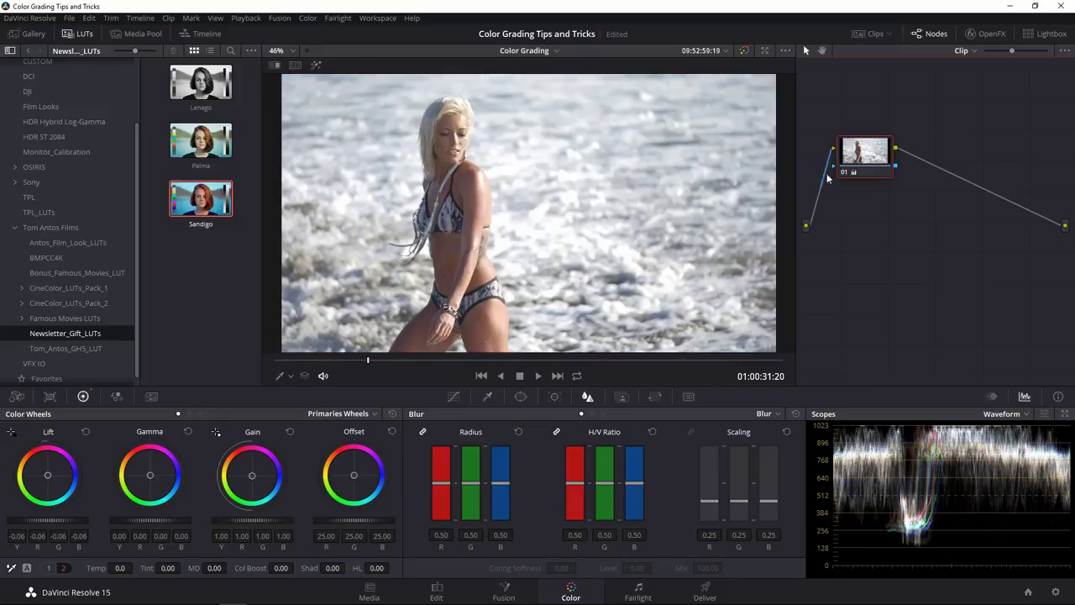
Add a serial node after node 01 and apply the Sandigo LUT to it
mouse_move(864, 159)
left_mouse_down()
mouse_move(836, 139)
mouse_move(874, 154)
left_mouse_up()
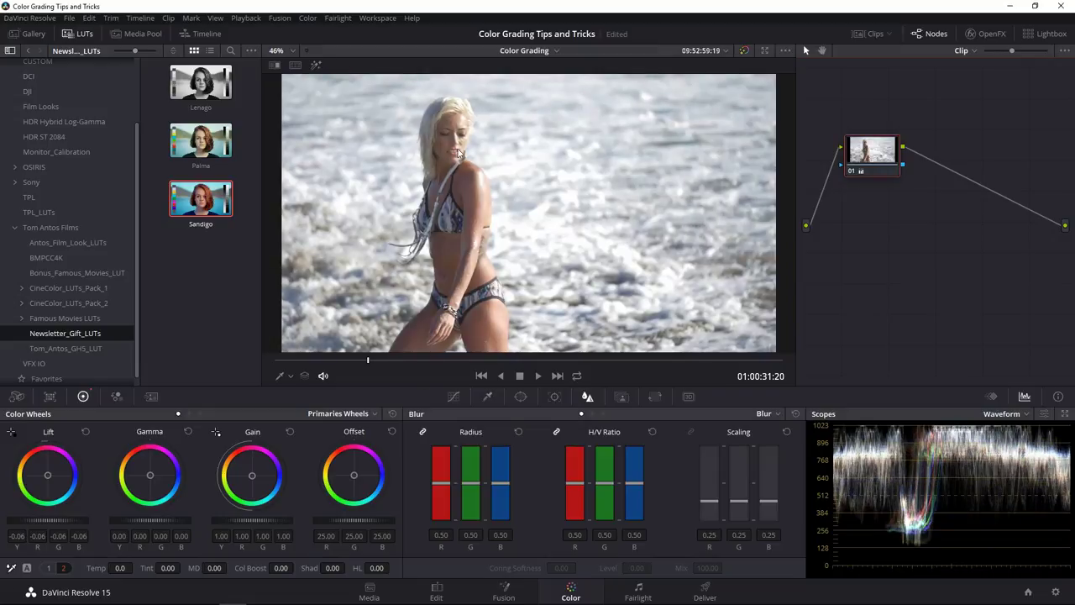
left_click_drag(864, 157, 856, 160)
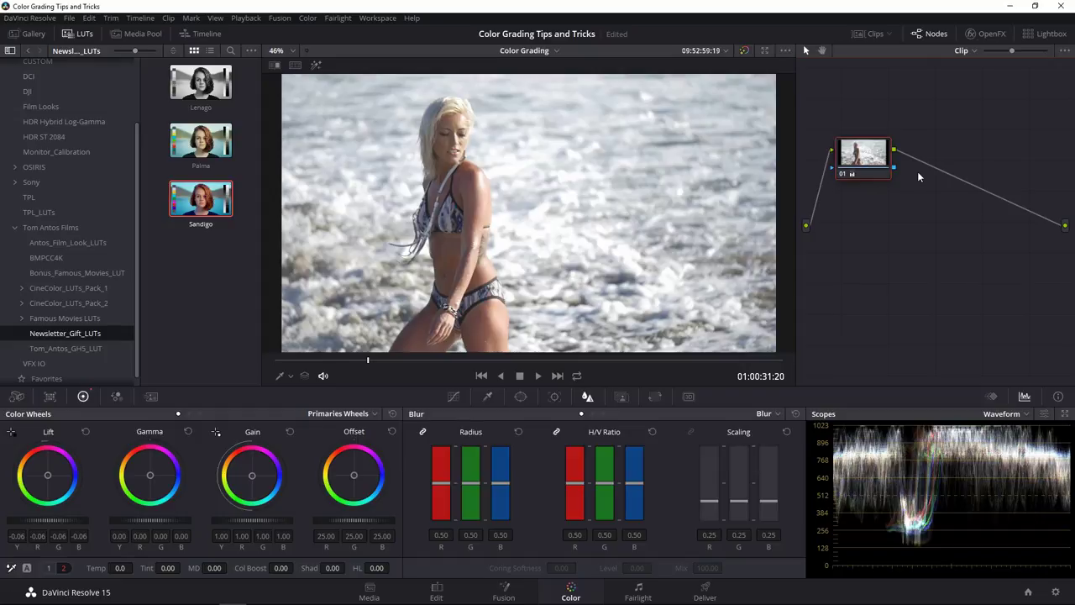
key("alt+s")
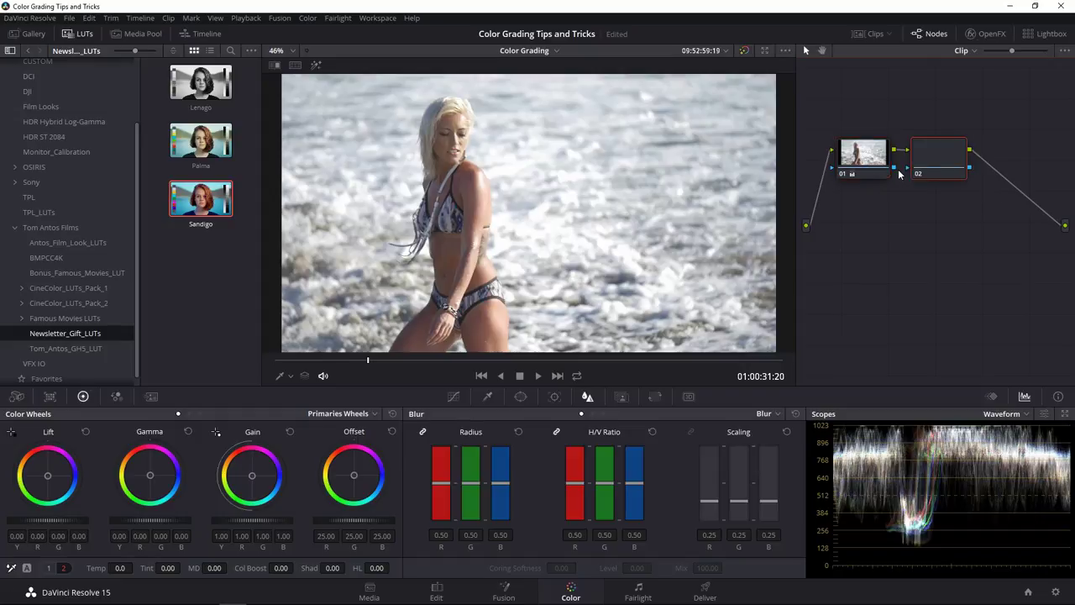
left_click_drag(945, 166, 963, 167)
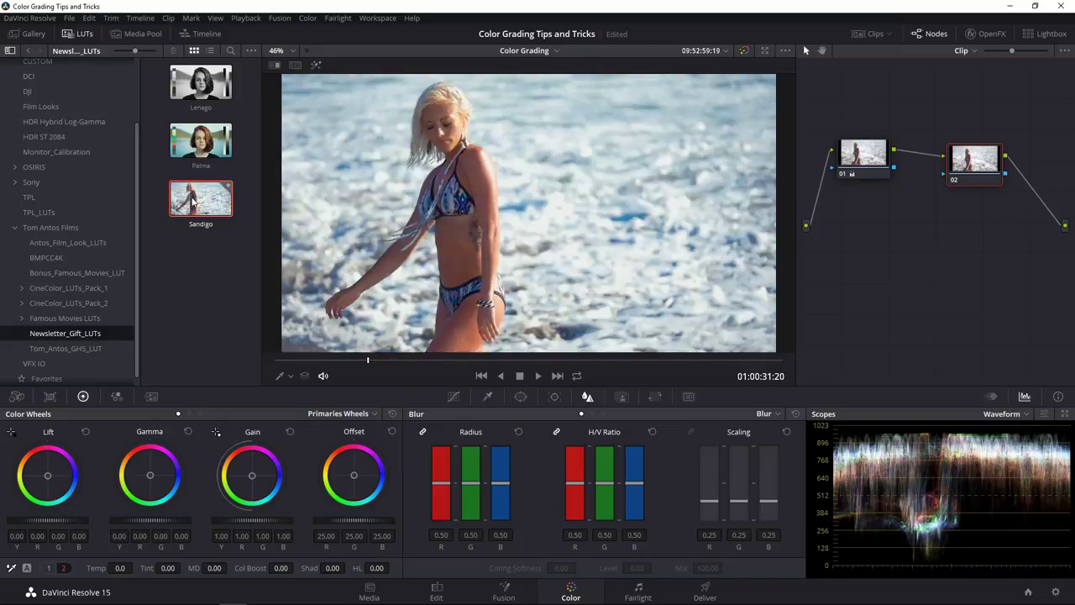
left_click_drag(200, 202, 957, 163)
Toggle nodes 02 and 01 off and on to compare the look, and check it further along the clip
left_click(936, 183)
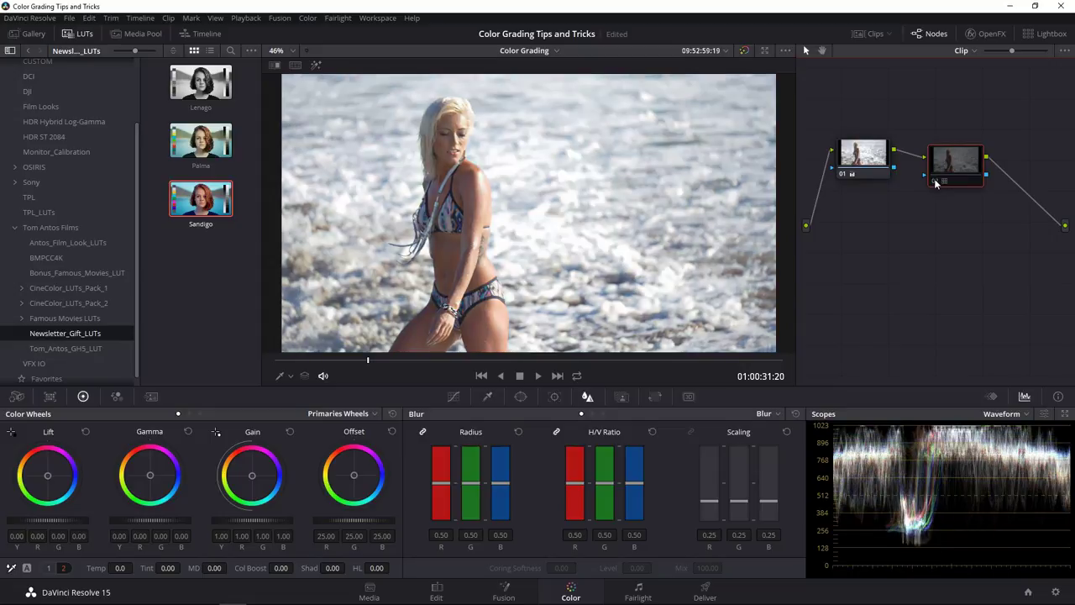
left_click(936, 182)
left_click(848, 168)
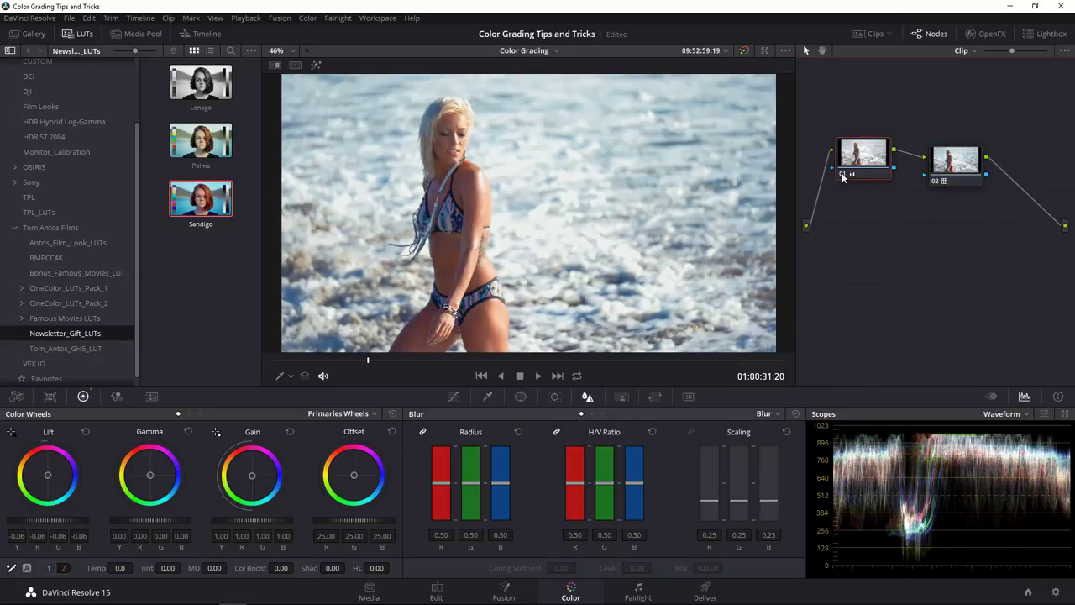
left_click(844, 175)
left_click(845, 175)
left_click_drag(934, 168, 943, 156)
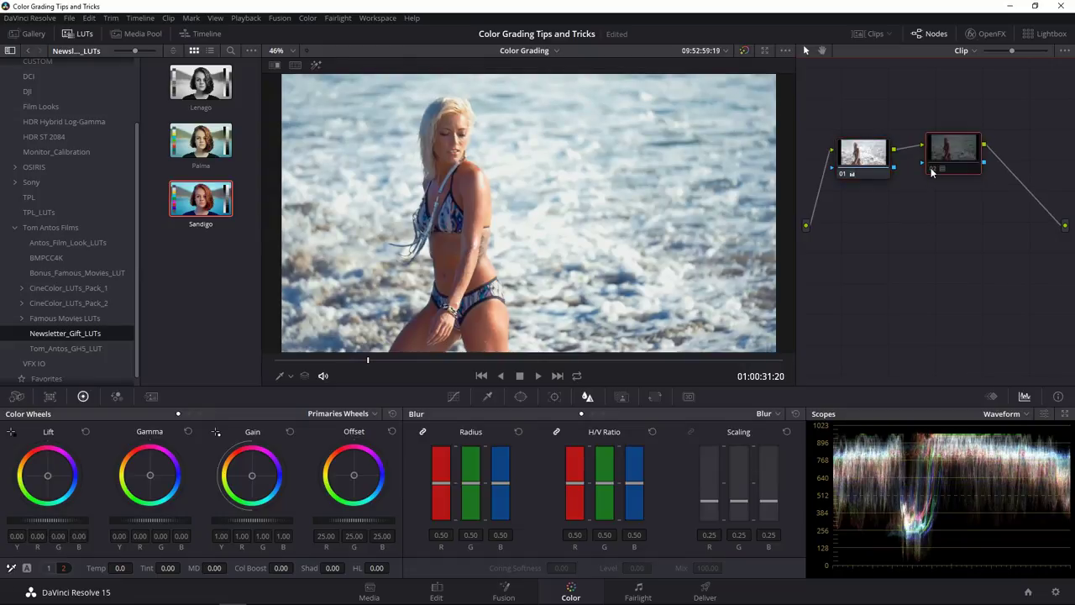
left_click_drag(422, 363, 636, 363)
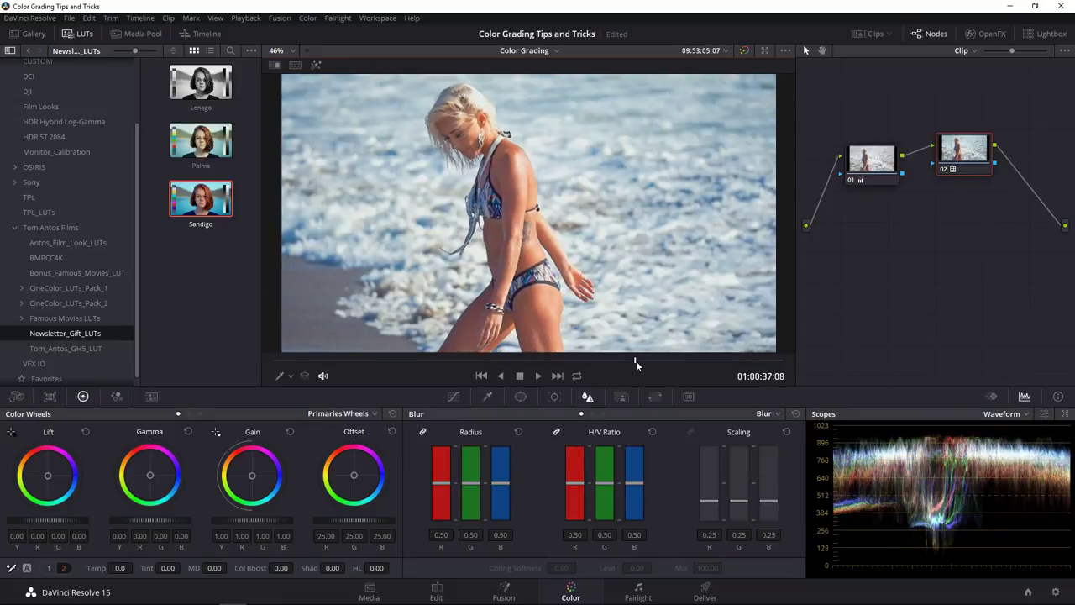
In node 02's key settings, try key output gains of 0, 0.751 and 1.122, and settle on 0.847
left_click_drag(961, 157, 955, 156)
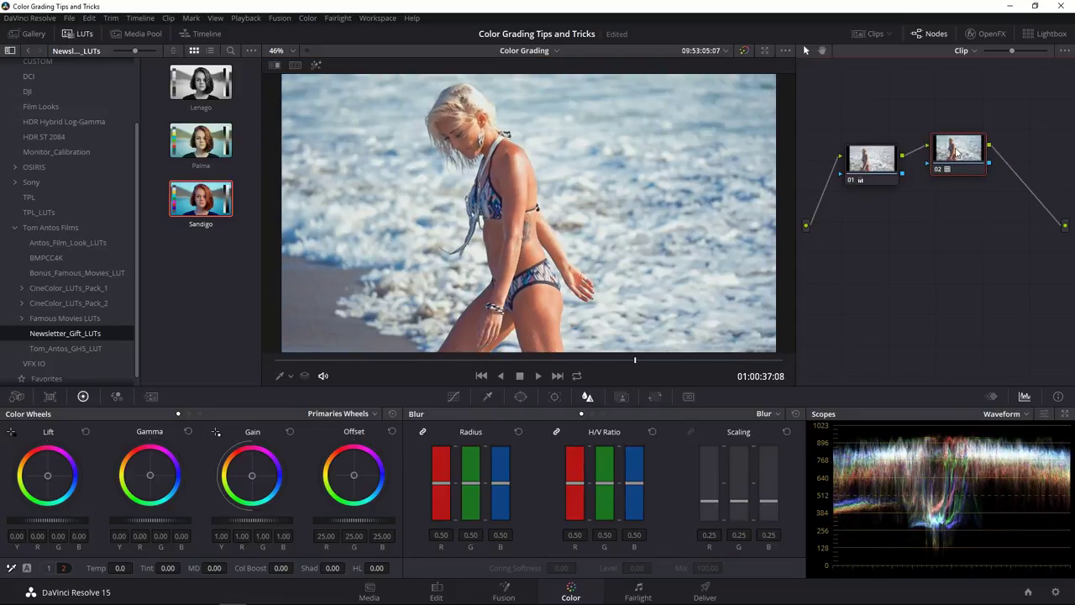
left_click(620, 397)
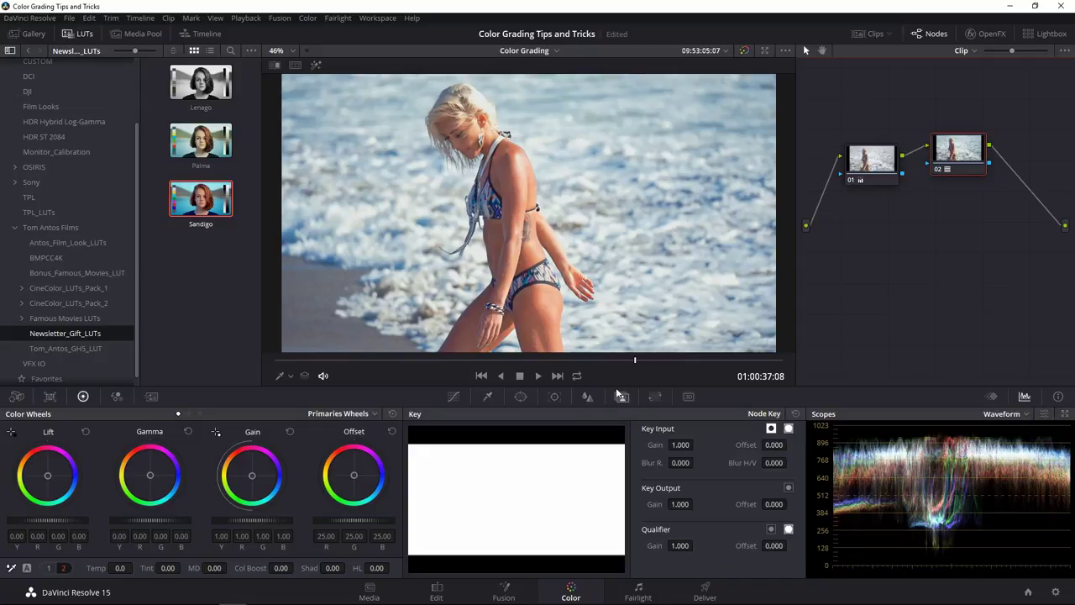
left_click_drag(958, 159, 961, 165)
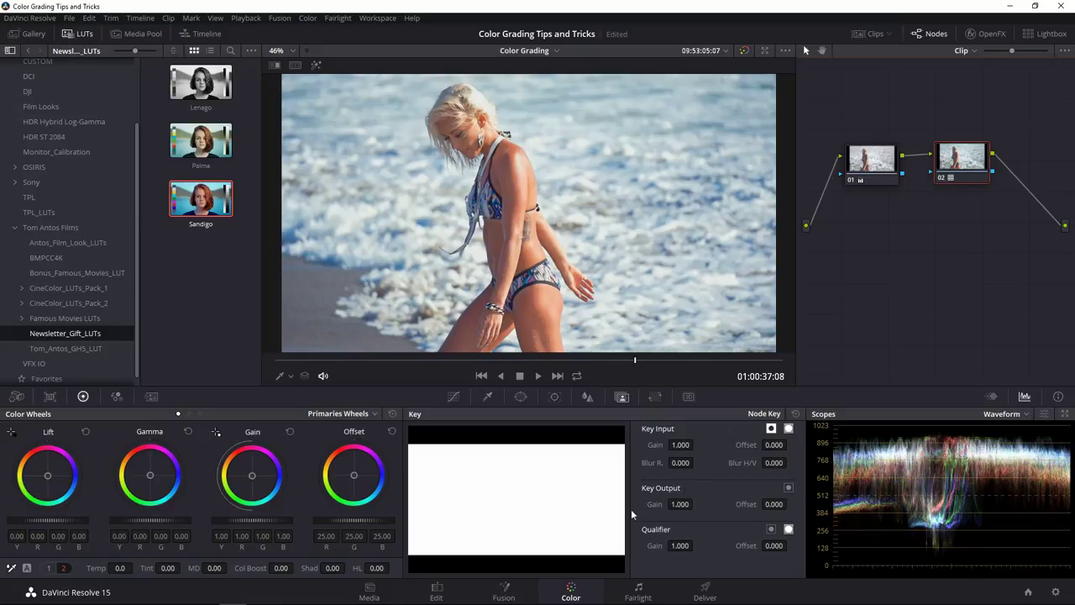
left_click(680, 503)
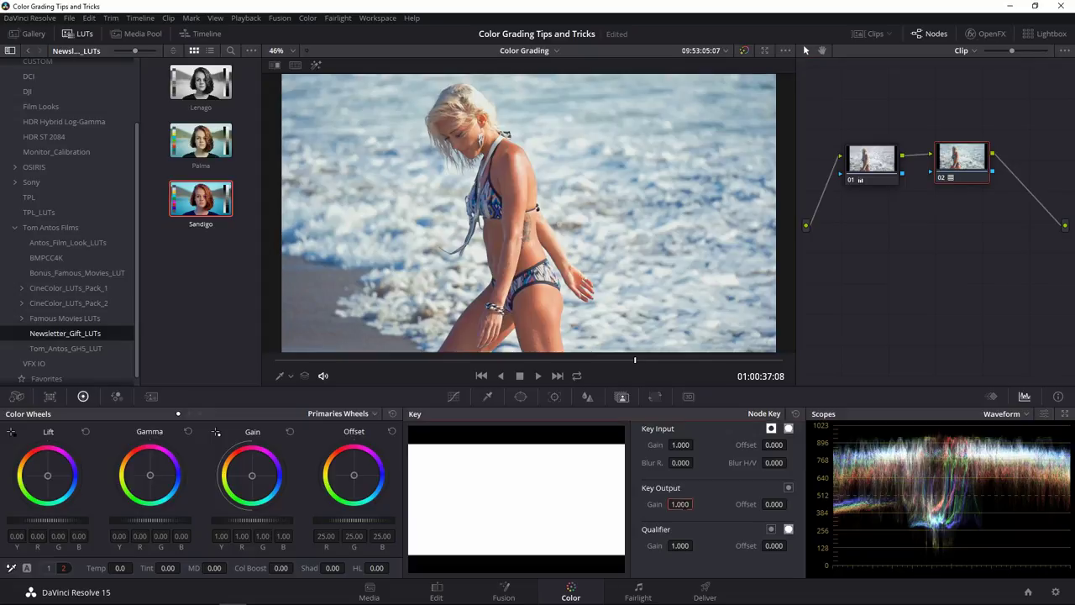
type("0")
key("Return")
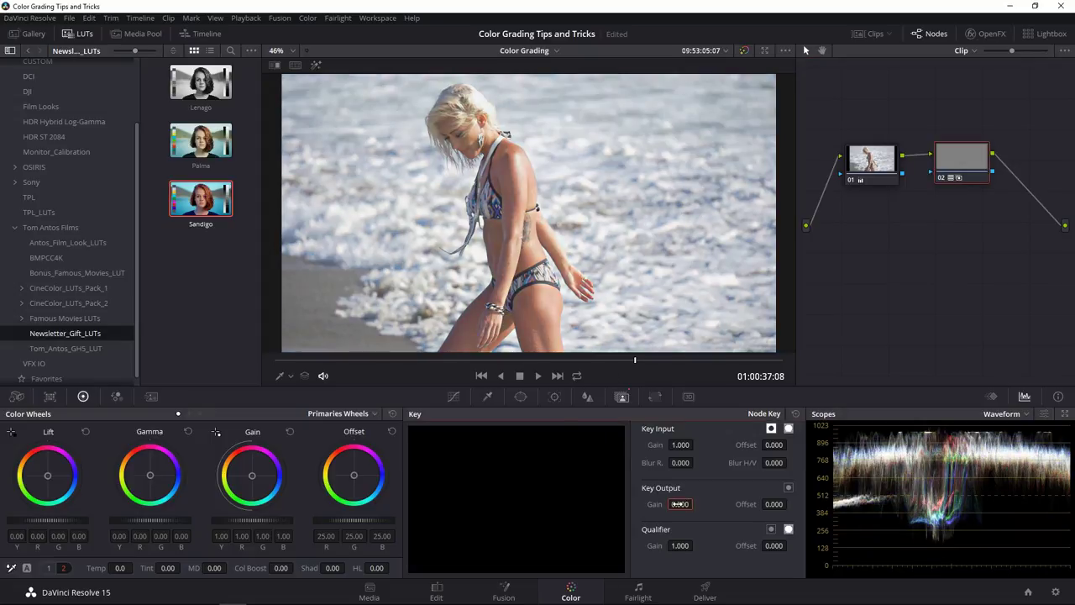
left_click_drag(680, 504, 806, 504)
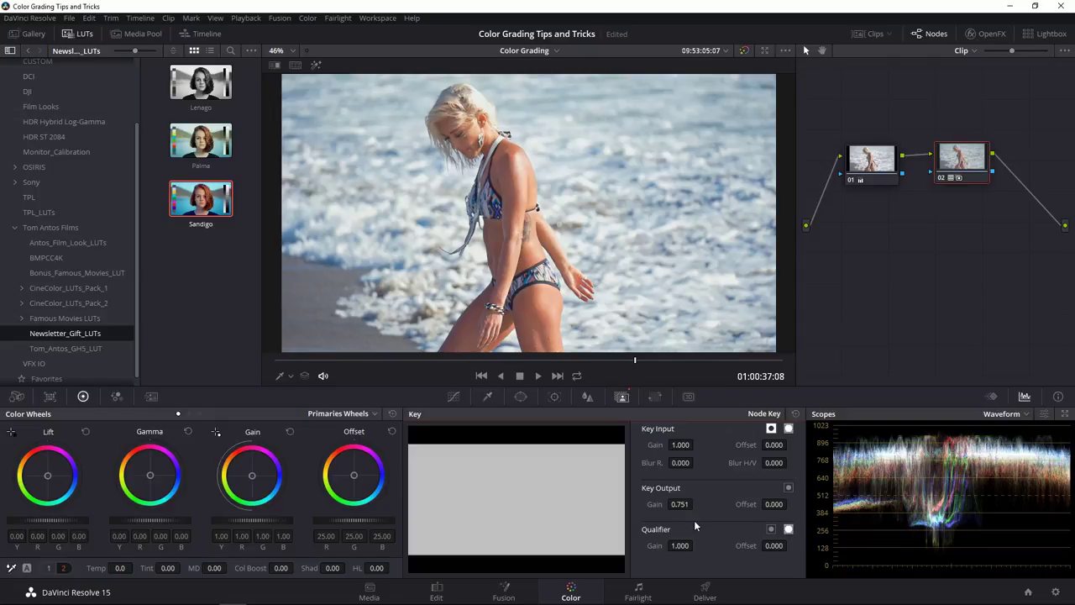
left_click_drag(816, 504, 856, 504)
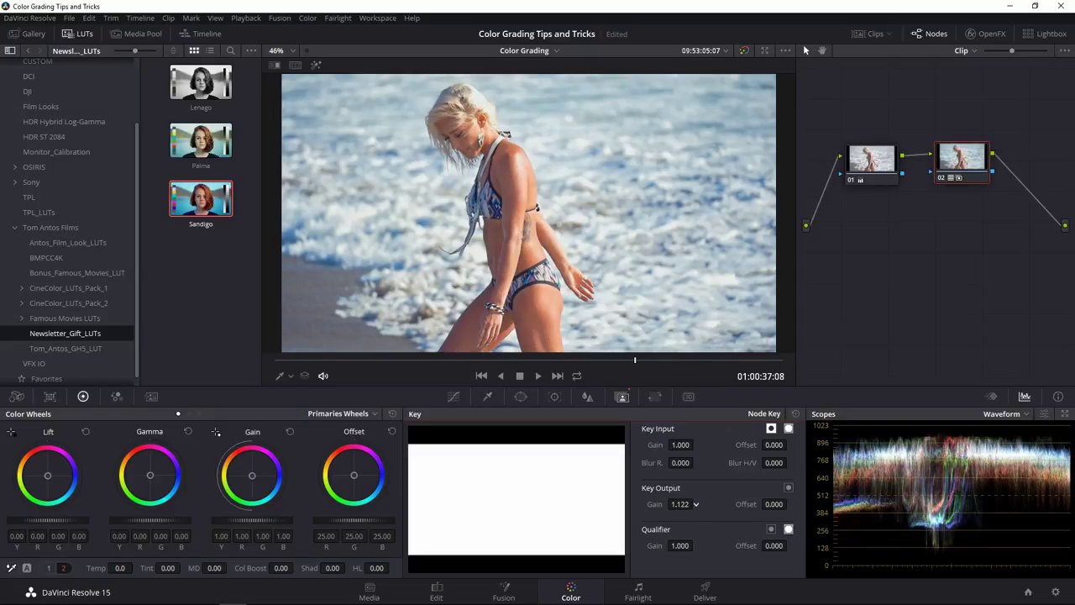
left_click_drag(856, 504, 831, 504)
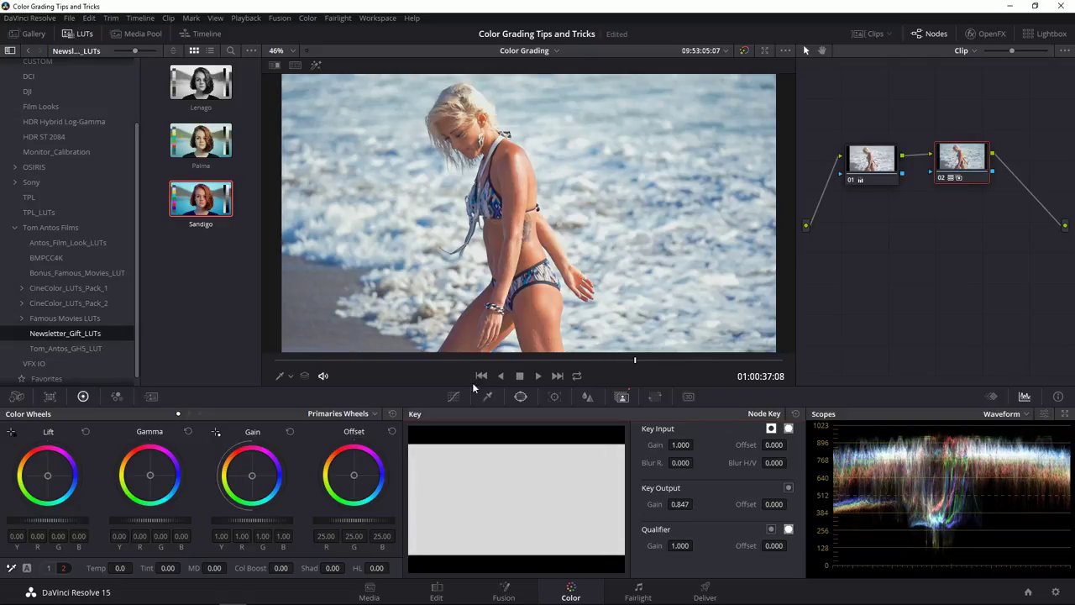
Play the graded clip from near its start in the enlarged viewer, and return to the normal layout
left_click_drag(357, 360, 322, 361)
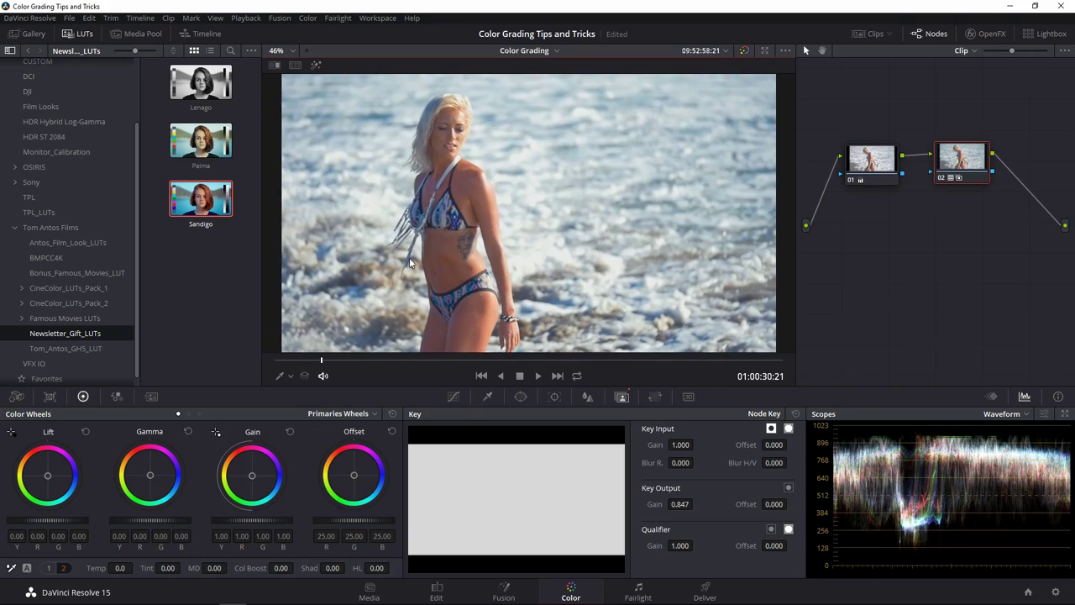
key("alt+f")
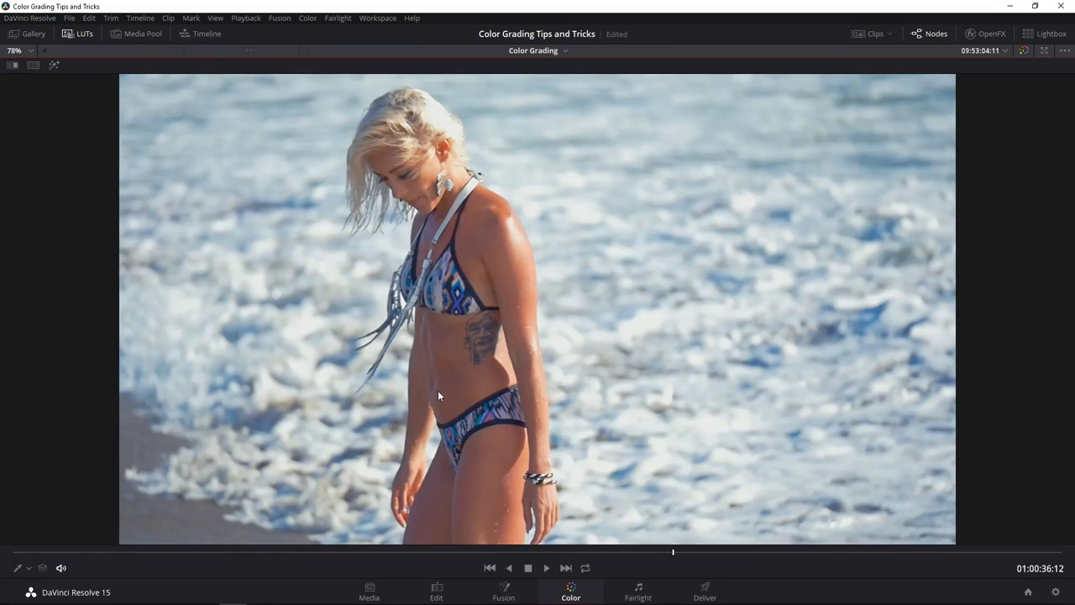
key("alt+f")
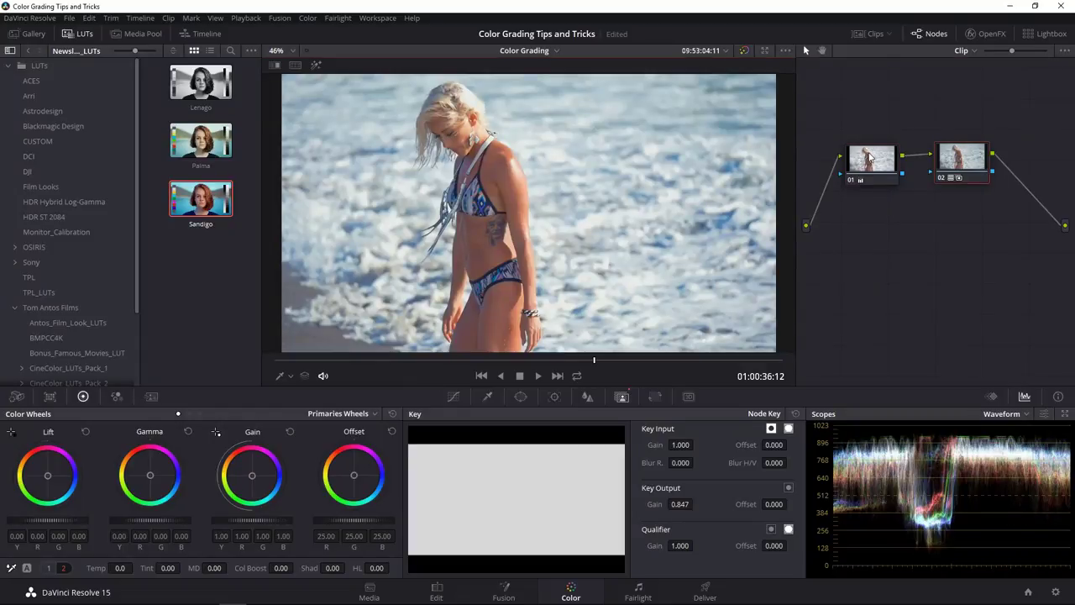
Replace node 02's LUT with Golden Grass from the CineColor_LUTs_Pack_1 folder
left_click_drag(870, 156, 861, 170)
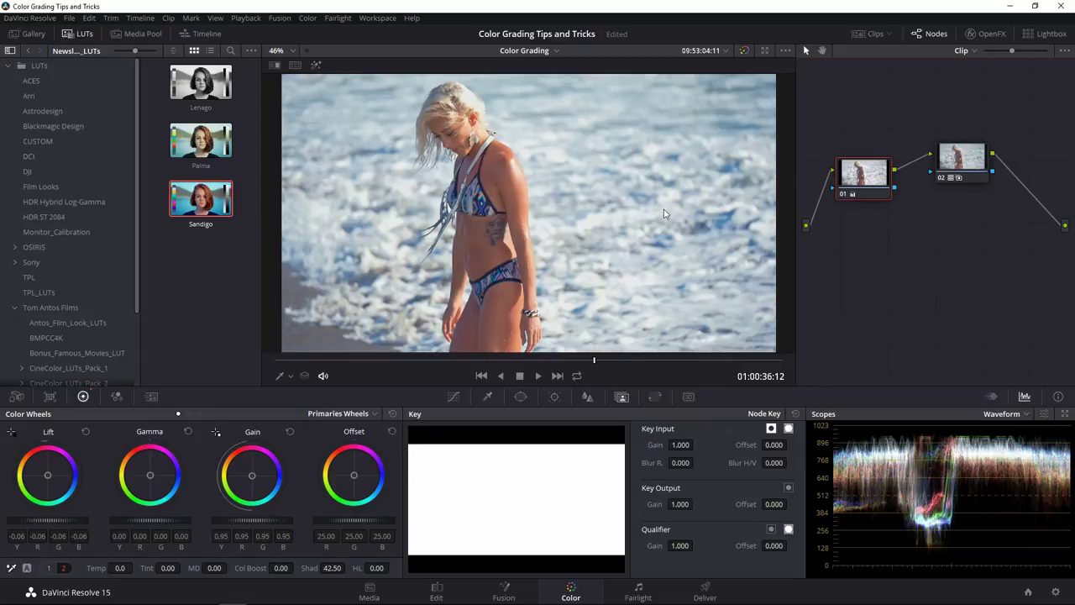
left_click_drag(961, 161, 946, 175)
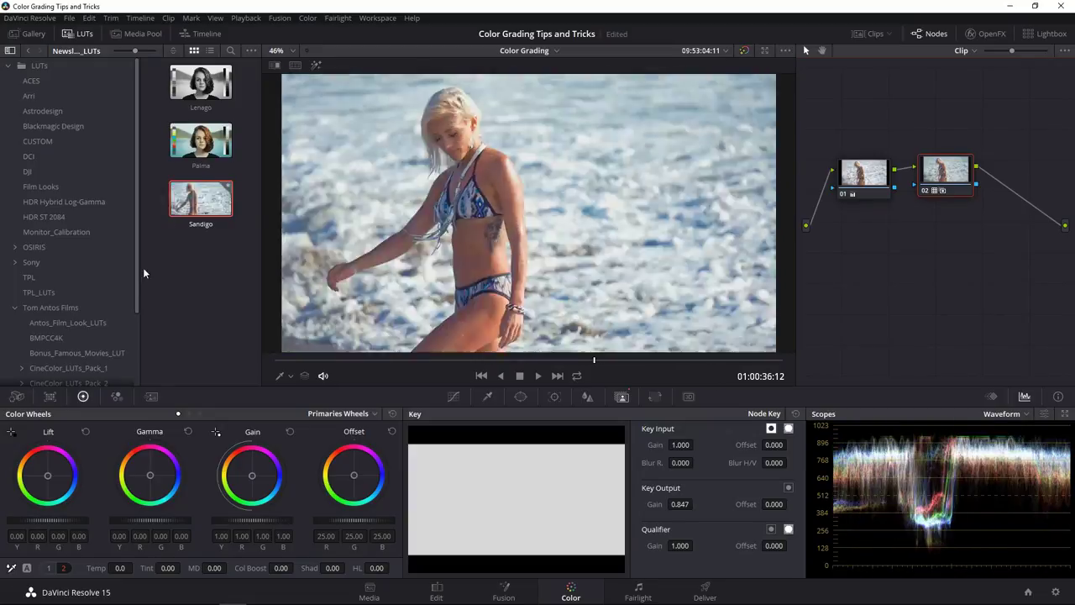
scroll(137, 294, "down", 2)
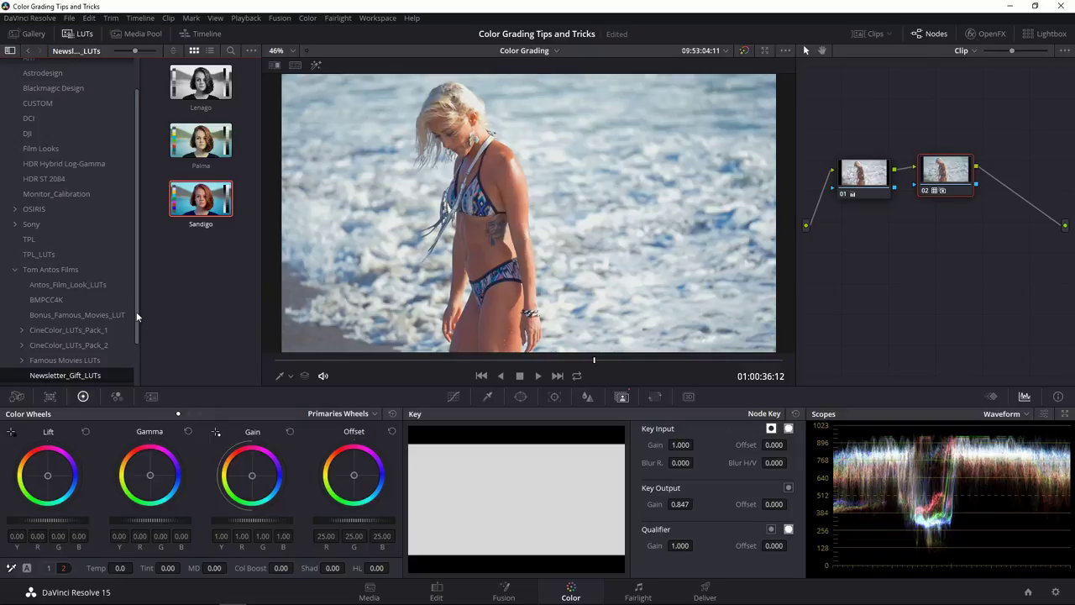
scroll(136, 312, "down", 1)
left_click(89, 302)
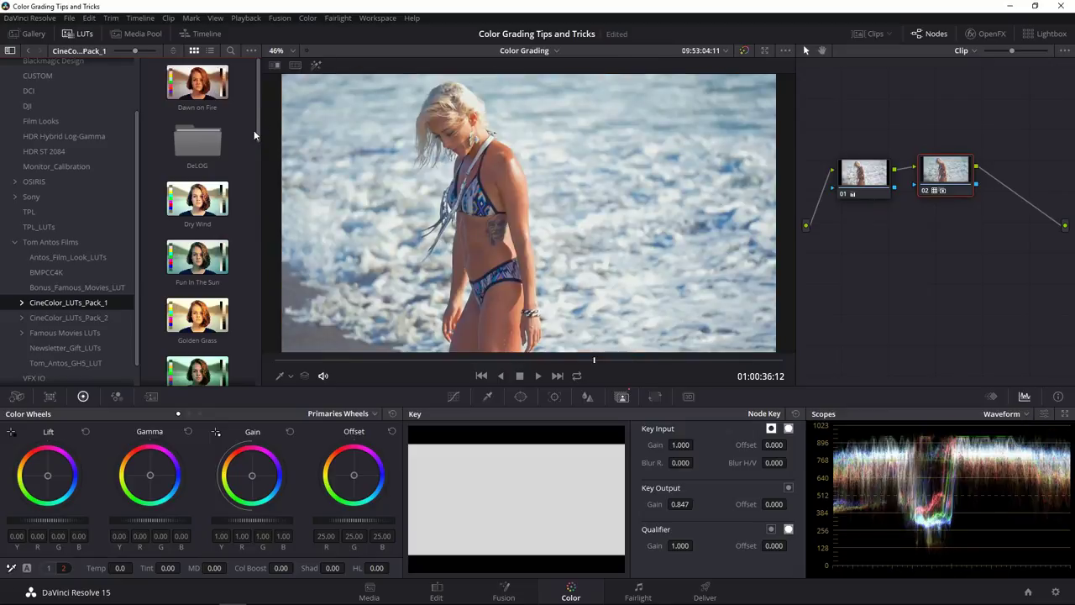
left_click_drag(256, 129, 255, 163)
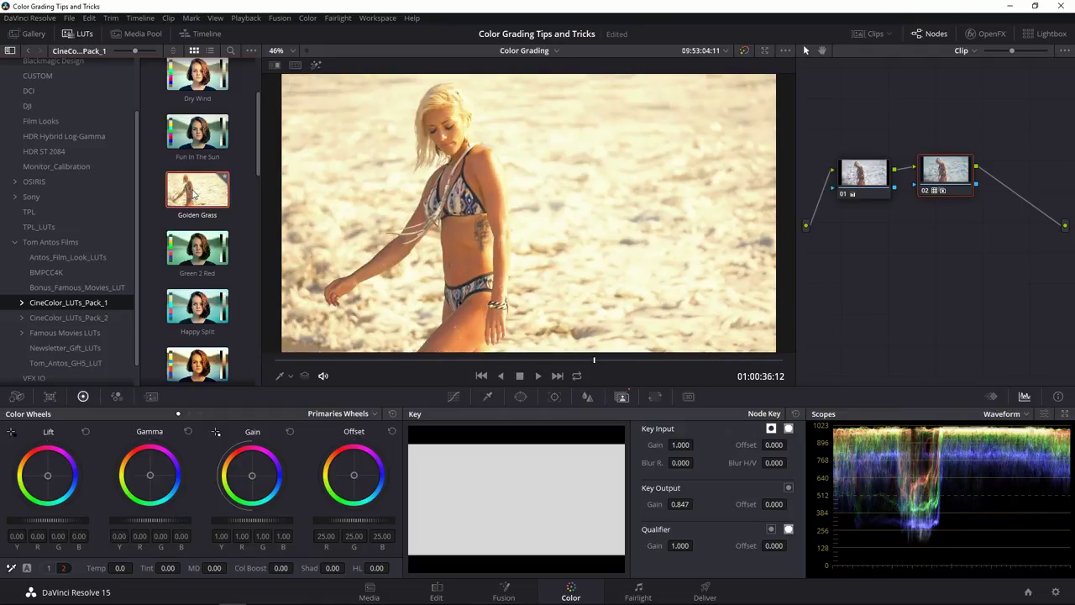
left_click_drag(193, 193, 618, 339)
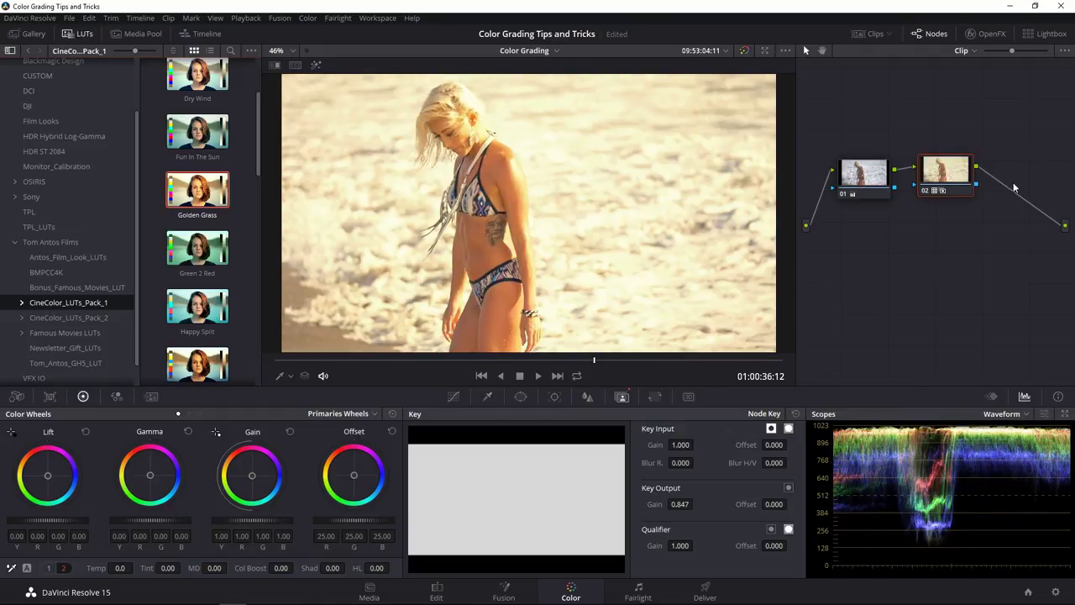
Lower node 02's key output gain to 0.472, and replace its LUT with Happy Split
left_click_drag(941, 170, 948, 176)
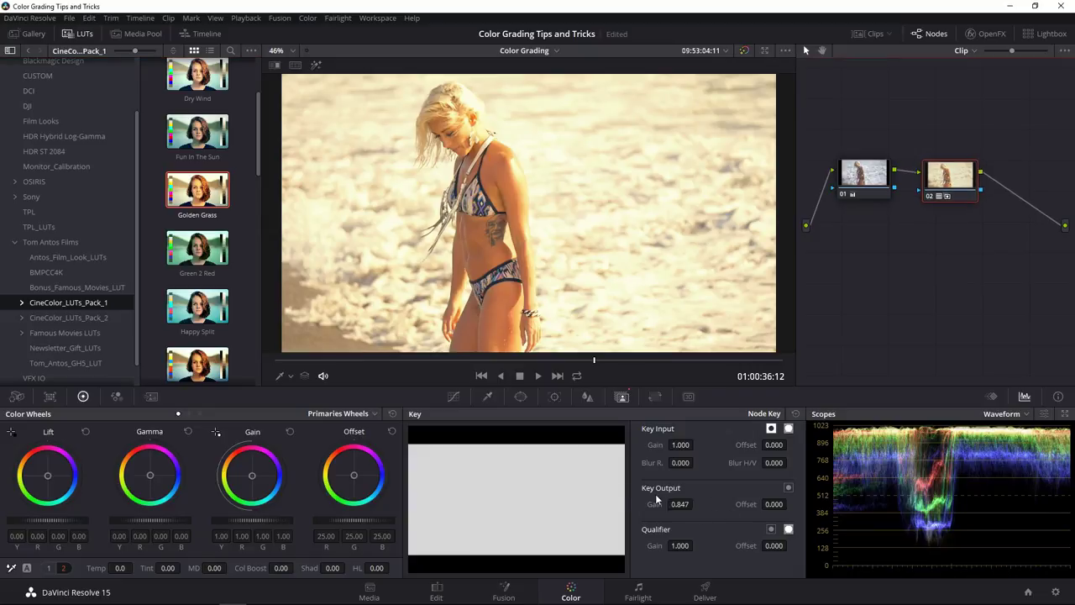
left_click_drag(680, 504, 704, 516)
left_click_drag(437, 360, 345, 361)
key("space")
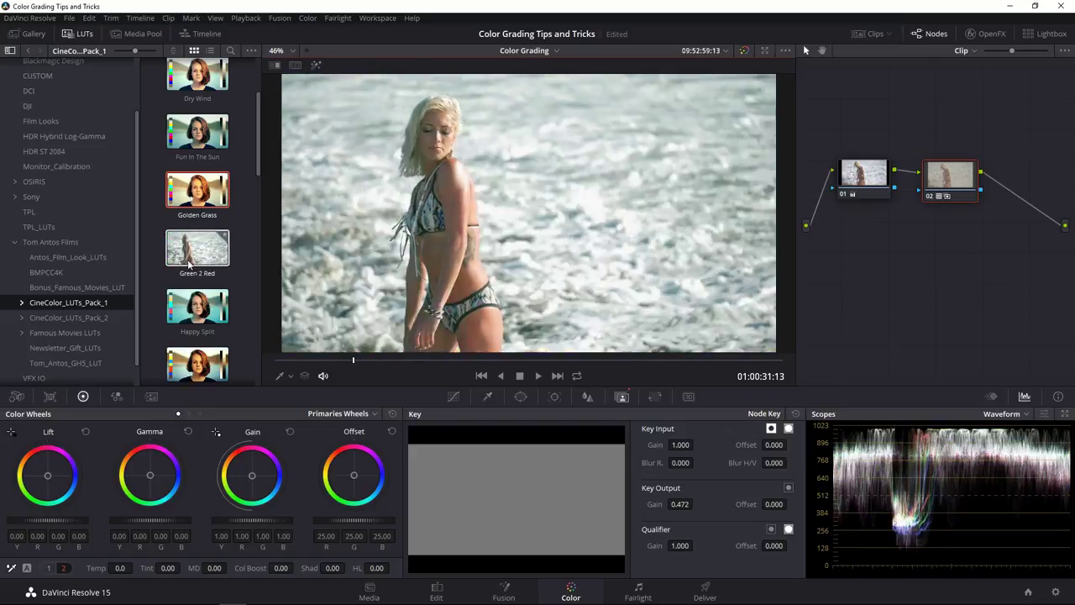
left_click(196, 307)
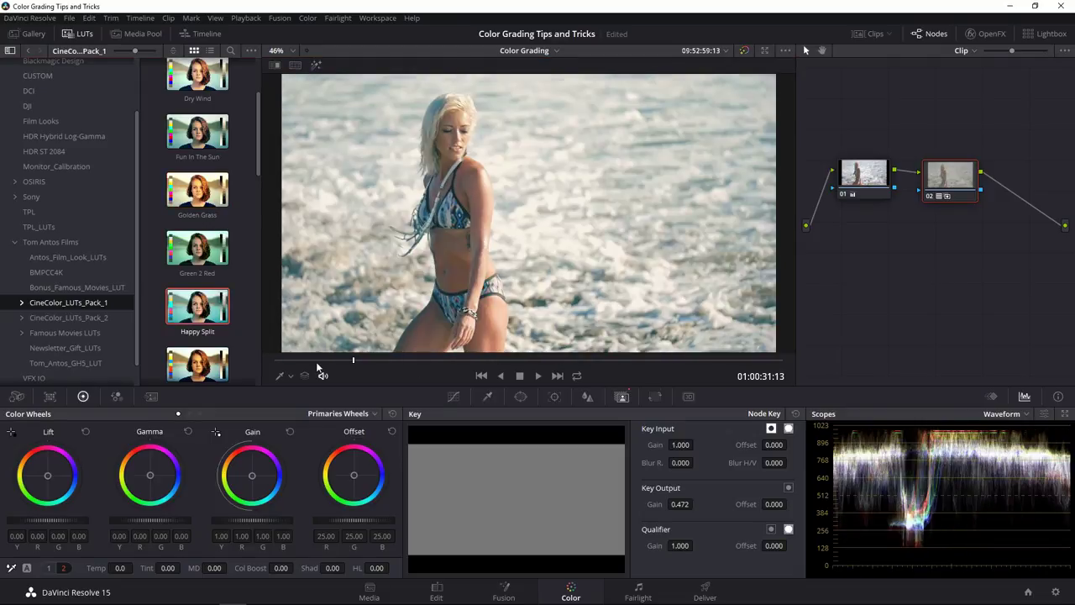